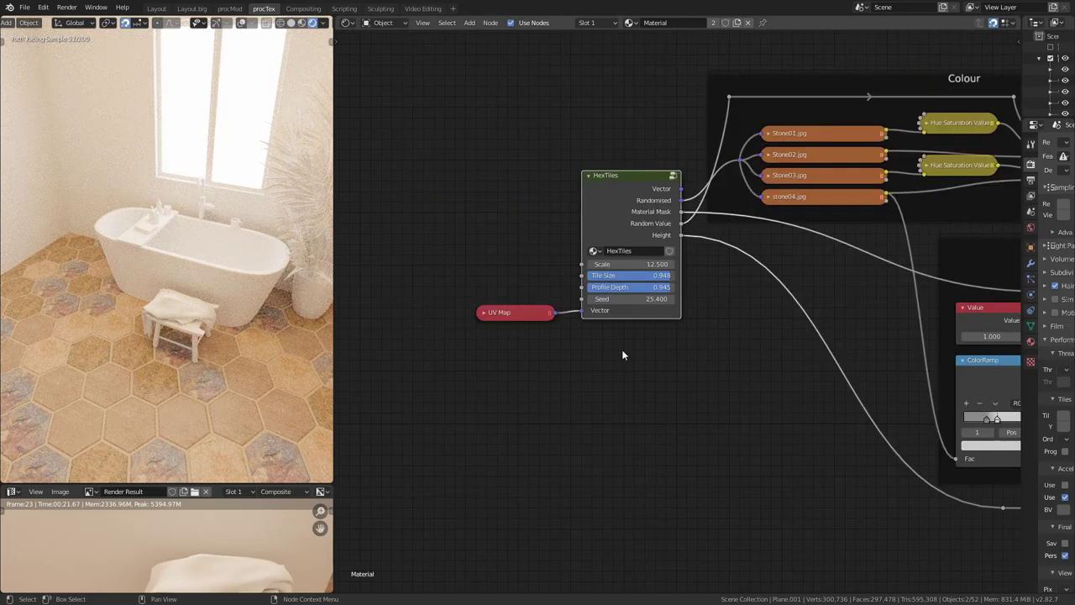
Set the HexTiles group's scale to 8.700, tile size to 0.954 and profile depth to 0.911.
{"action": "scroll", "coordinate": [635, 277], "scroll_direction": "up", "scroll_amount": 4}
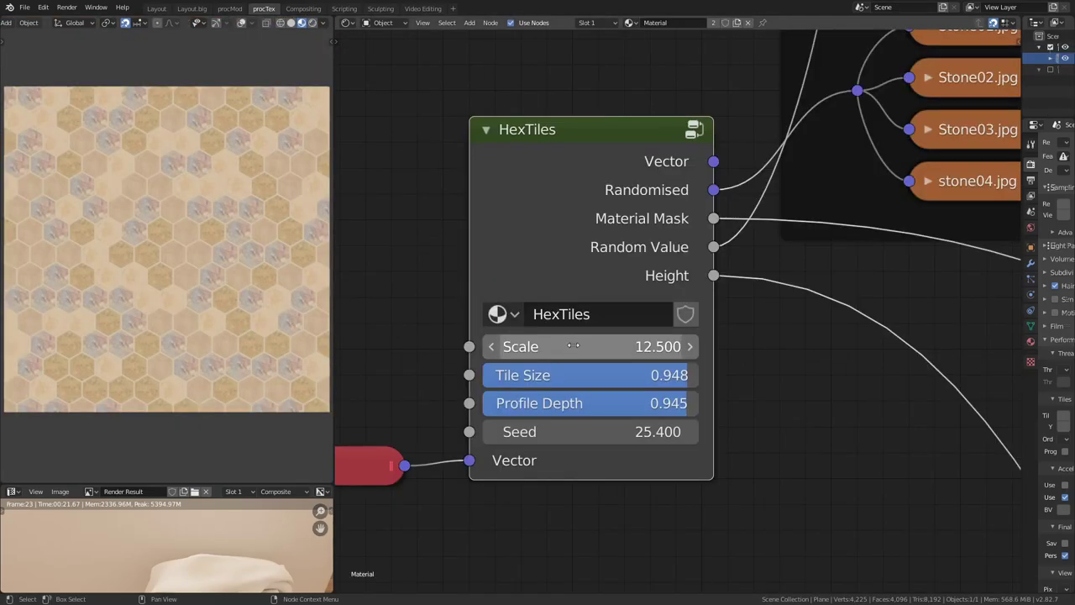
{"action": "left_click_drag", "start_coordinate": [573, 345], "coordinate": [684, 345]}
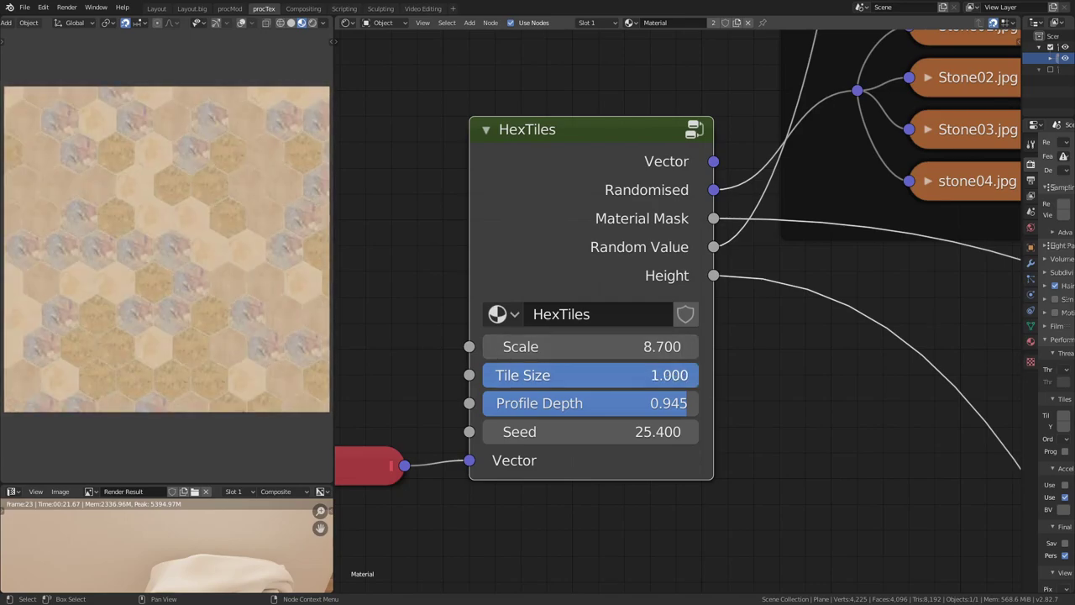
{"action": "mouse_move", "coordinate": [695, 375]}
{"action": "left_mouse_down"}
{"action": "mouse_move", "coordinate": [563, 375]}
{"action": "mouse_move", "coordinate": [697, 375]}
{"action": "mouse_move", "coordinate": [687, 375]}
{"action": "left_mouse_up"}
{"action": "mouse_move", "coordinate": [687, 403]}
{"action": "left_mouse_down"}
{"action": "mouse_move", "coordinate": [664, 404]}
{"action": "mouse_move", "coordinate": [696, 407]}
{"action": "left_mouse_up"}
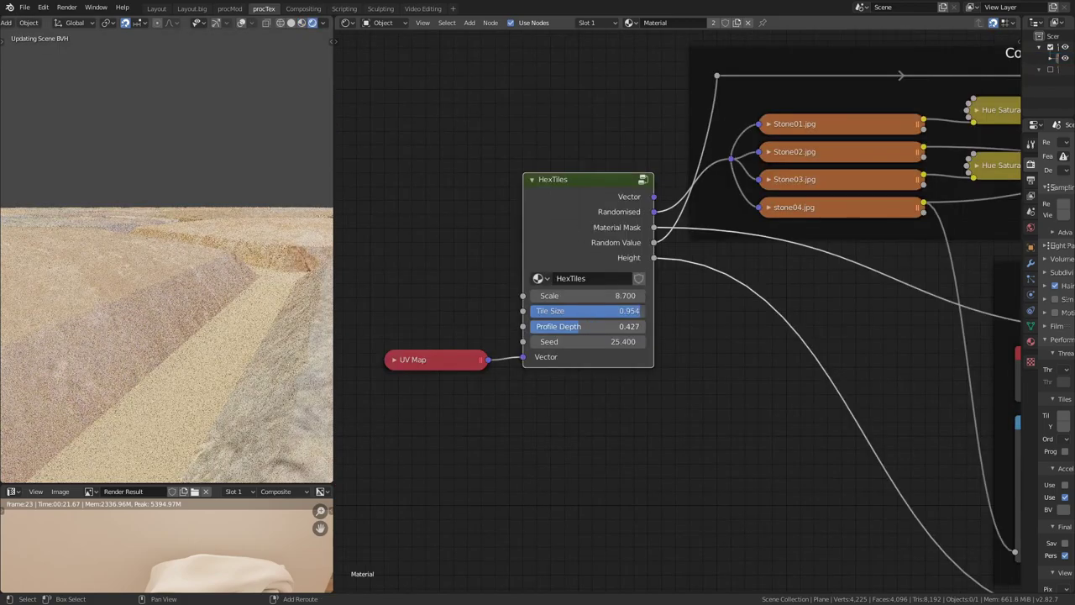
{"action": "left_click_drag", "start_coordinate": [588, 326], "coordinate": [672, 326]}
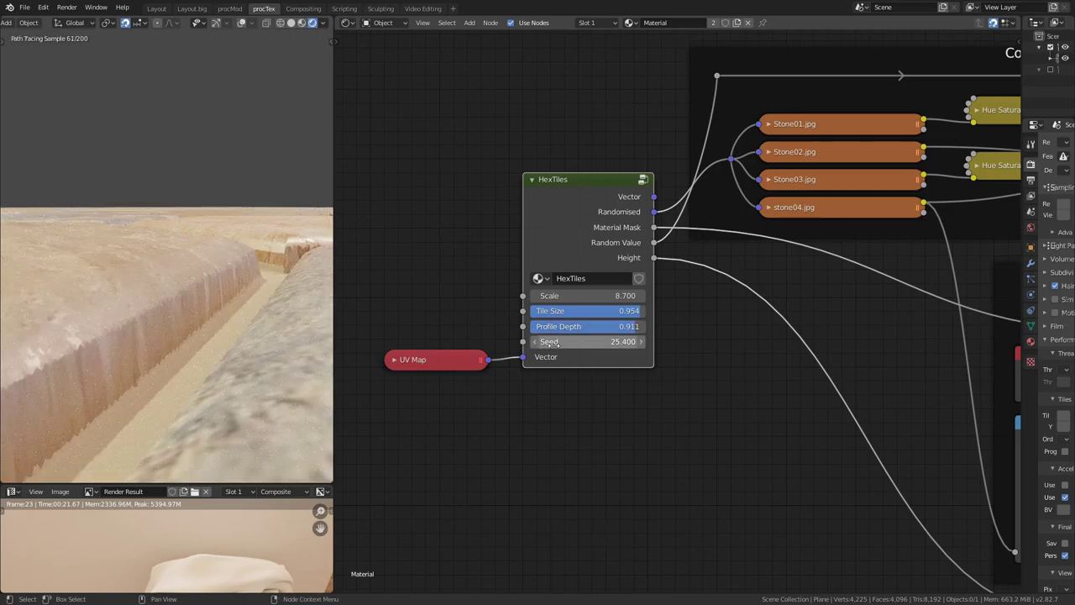
Set the HexTiles seed to 26.300 and review the tiled plane together with the Colour and Roughness node frames.
{"action": "scroll", "coordinate": [157, 242], "scroll_direction": "down", "scroll_amount": 5}
{"action": "middle_click_drag", "start_coordinate": [157, 241], "coordinate": [163, 314]}
{"action": "scroll", "coordinate": [199, 210], "scroll_direction": "up", "scroll_amount": 3}
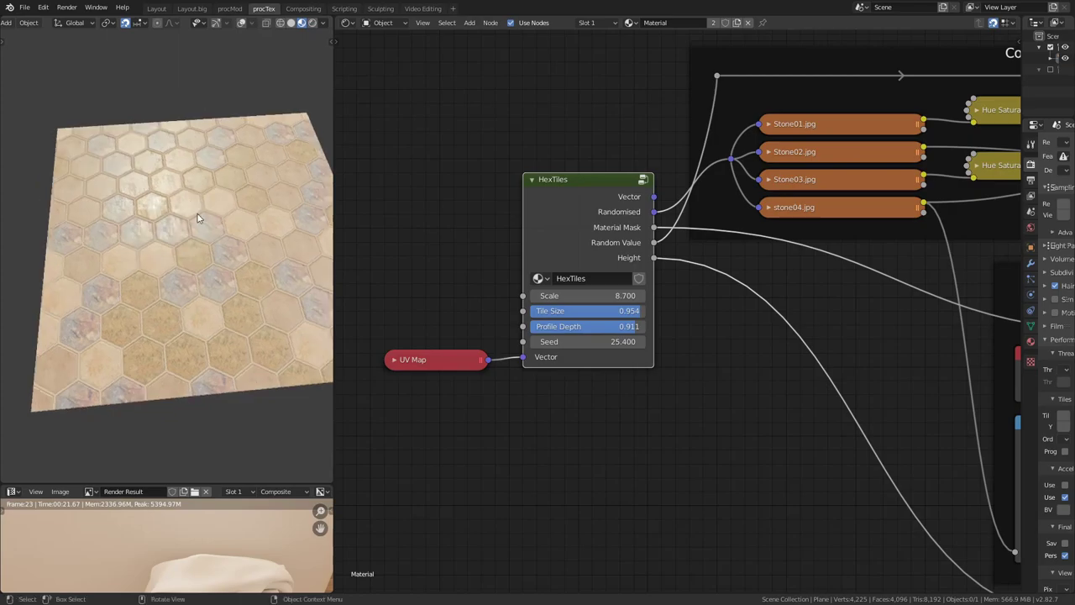
{"action": "left_click_drag", "start_coordinate": [623, 341], "coordinate": [639, 341]}
{"action": "middle_click_drag", "start_coordinate": [193, 210], "coordinate": [148, 267]}
{"action": "scroll", "coordinate": [873, 249], "scroll_direction": "down", "scroll_amount": 3}
{"action": "middle_click_drag", "start_coordinate": [873, 248], "coordinate": [860, 259]}
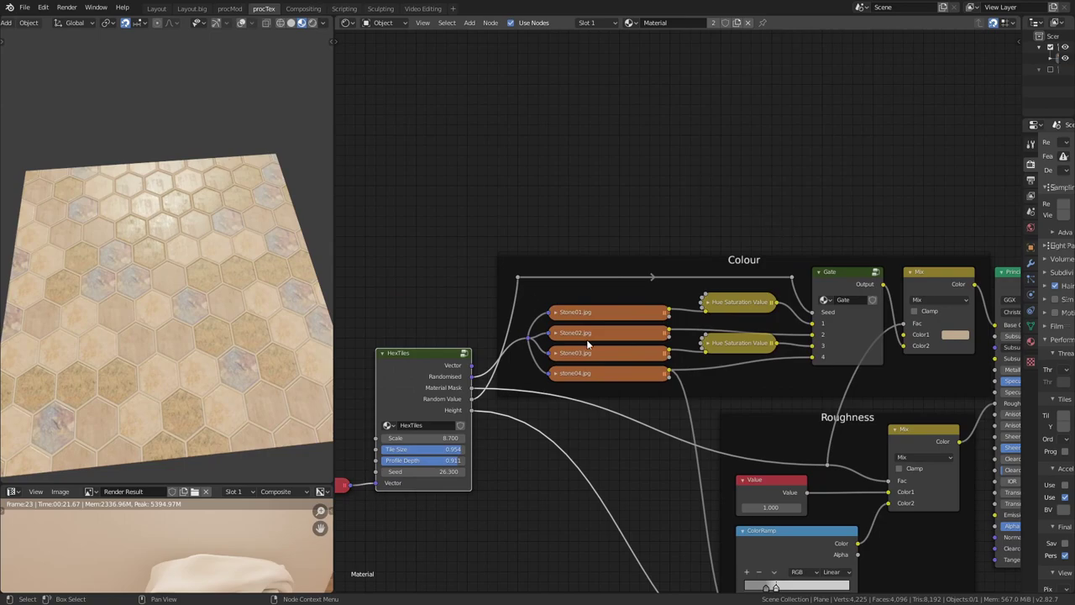
{"action": "scroll", "coordinate": [599, 325], "scroll_direction": "down", "scroll_amount": 2}
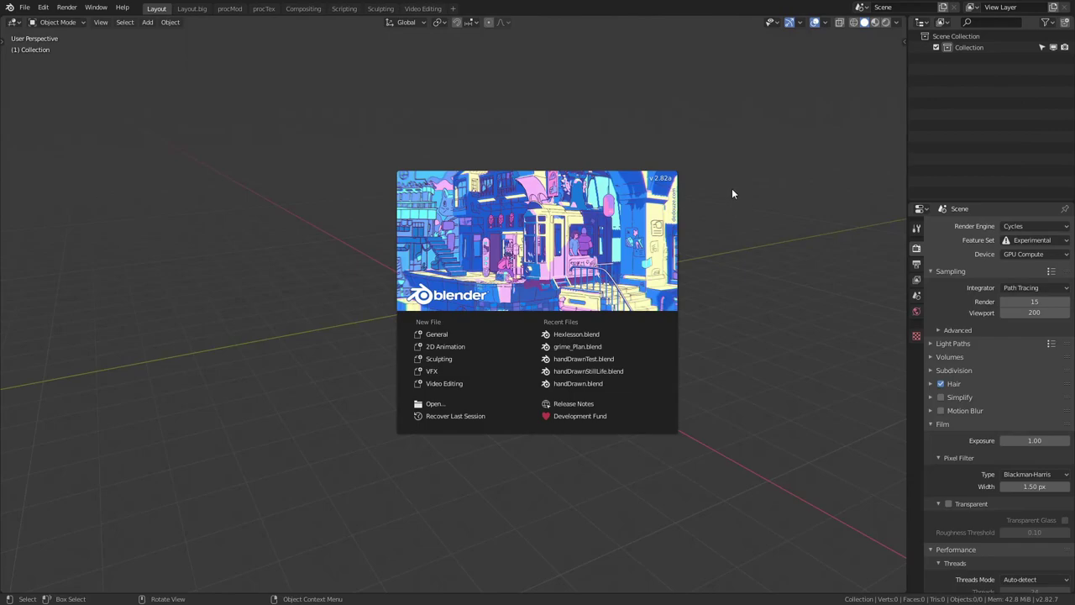
Search the add-on preferences for "node" and check the Node Wrangler add-on's details.
{"action": "left_click", "coordinate": [686, 163]}
{"action": "left_click", "coordinate": [43, 6]}
{"action": "left_click", "coordinate": [93, 167]}
{"action": "left_click", "coordinate": [562, 209]}
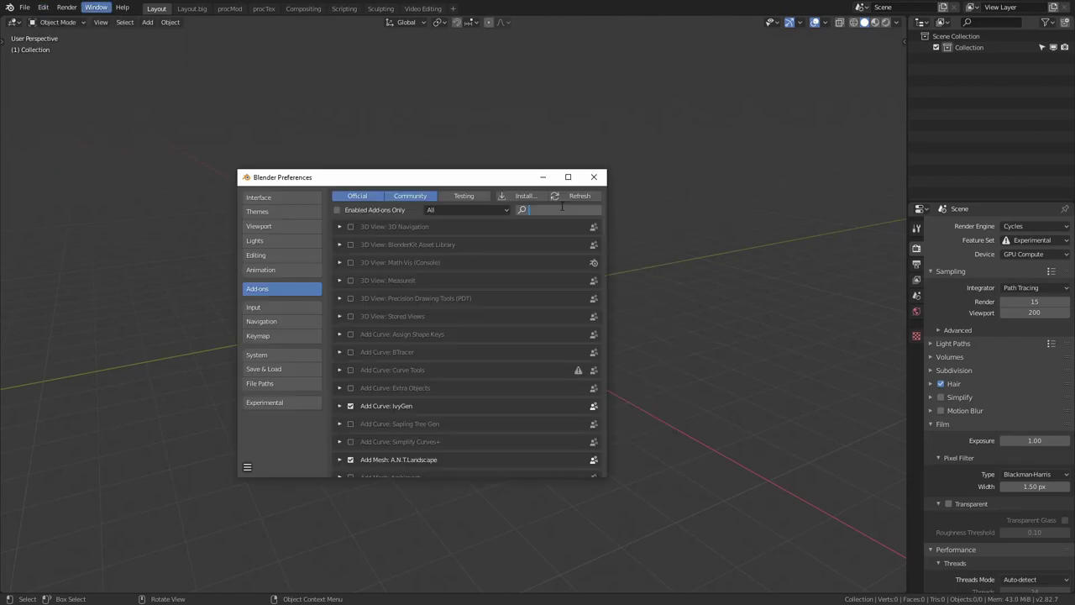
{"action": "type", "text": "node"}
{"action": "left_click", "coordinate": [373, 282]}
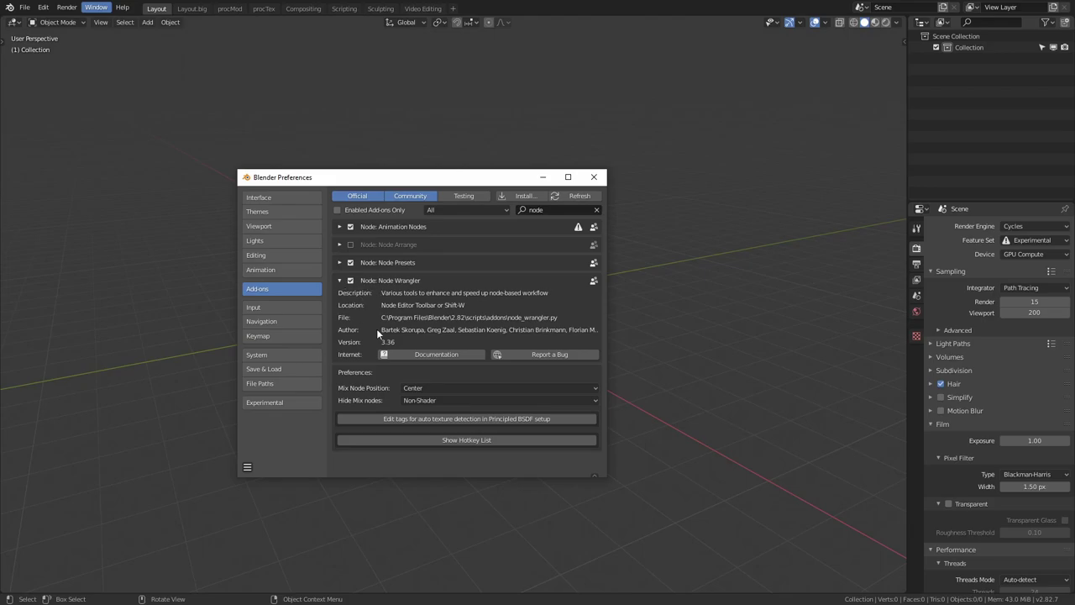
{"action": "left_click", "coordinate": [594, 176]}
Switch to the procTex workspace and add a mesh plane to the scene.
{"action": "left_click", "coordinate": [264, 9]}
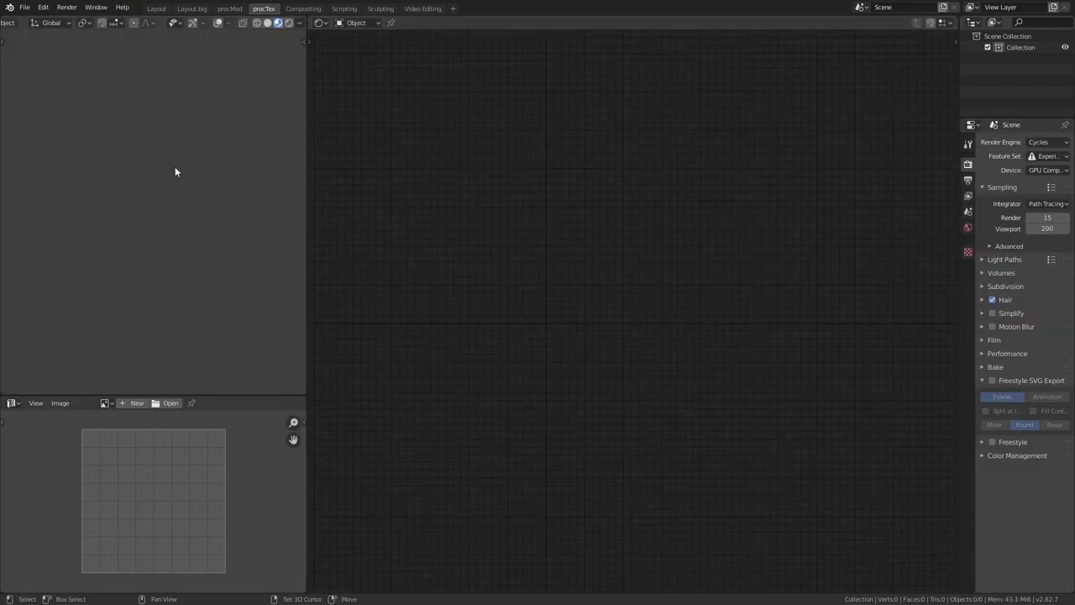
{"action": "key", "text": "shift+a"}
{"action": "mouse_move", "coordinate": [186, 180]}
{"action": "left_click", "coordinate": [278, 174]}
{"action": "key", "text": "z"}
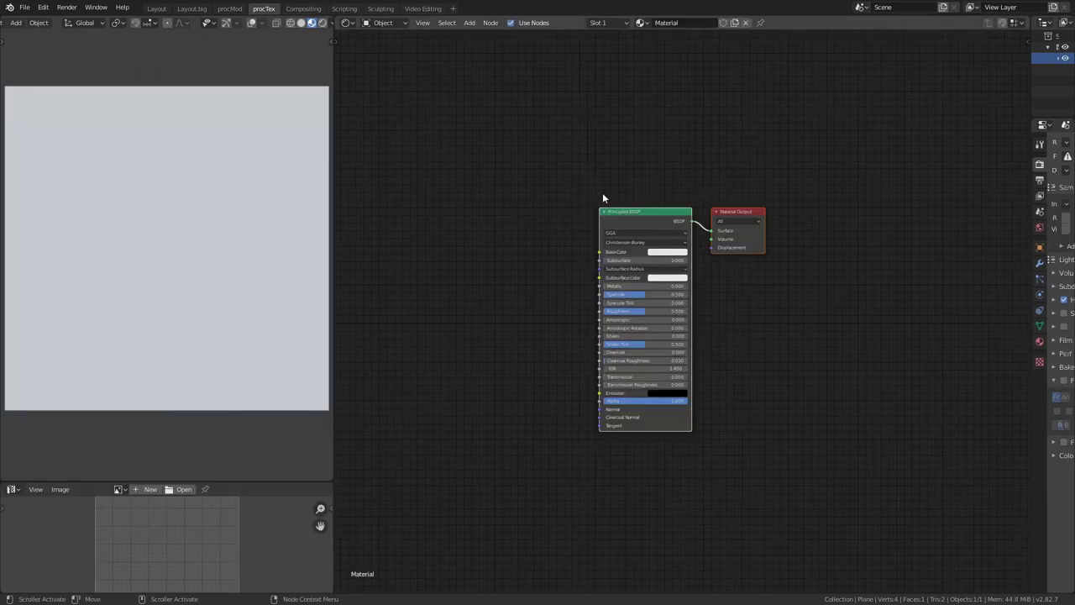
Move the Principled BSDF and Material Output nodes well away, add a UV Map node and turn on node snapping.
{"action": "key", "text": "g"}
{"action": "left_click", "coordinate": [751, 171]}
{"action": "key", "text": "shift+a"}
{"action": "left_click", "coordinate": [482, 214]}
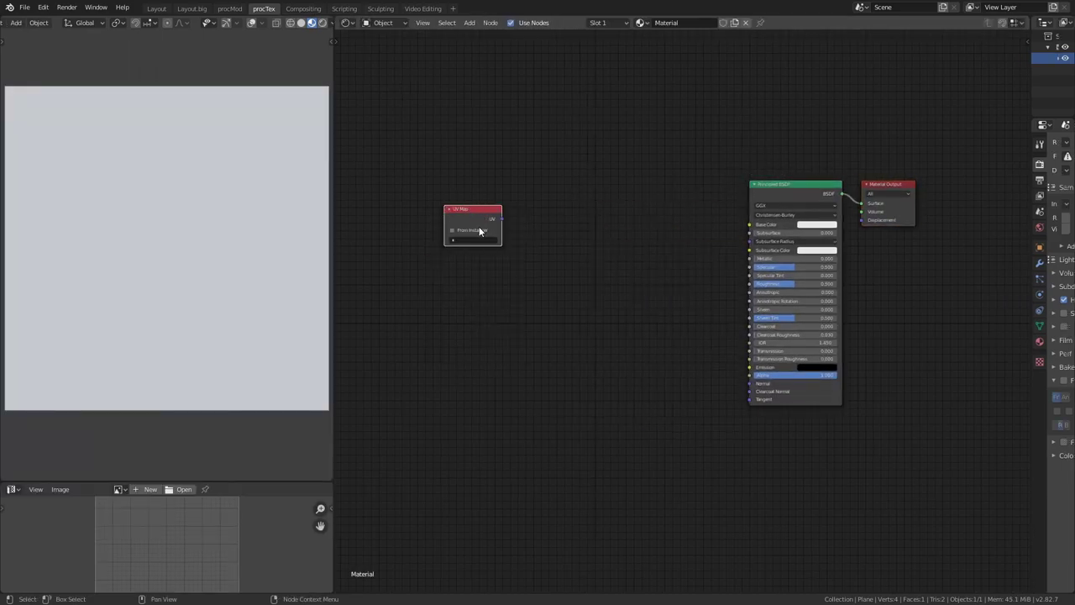
{"action": "key", "text": "shift+Tab"}
{"action": "key", "text": "g"}
{"action": "key", "text": "Escape"}
Try previewing the UV Map node's output on the plane and undo the connection.
{"action": "scroll", "coordinate": [509, 236], "scroll_direction": "up", "scroll_amount": 3}
{"action": "key", "text": "f"}
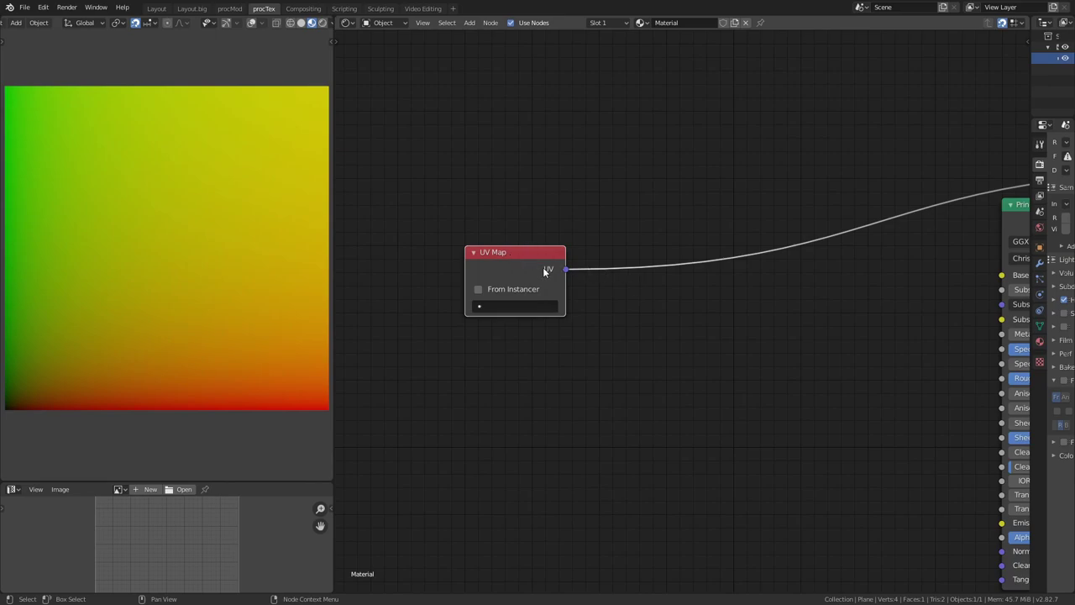
{"action": "key", "text": "ctrl+z"}
{"action": "key", "text": "Home"}
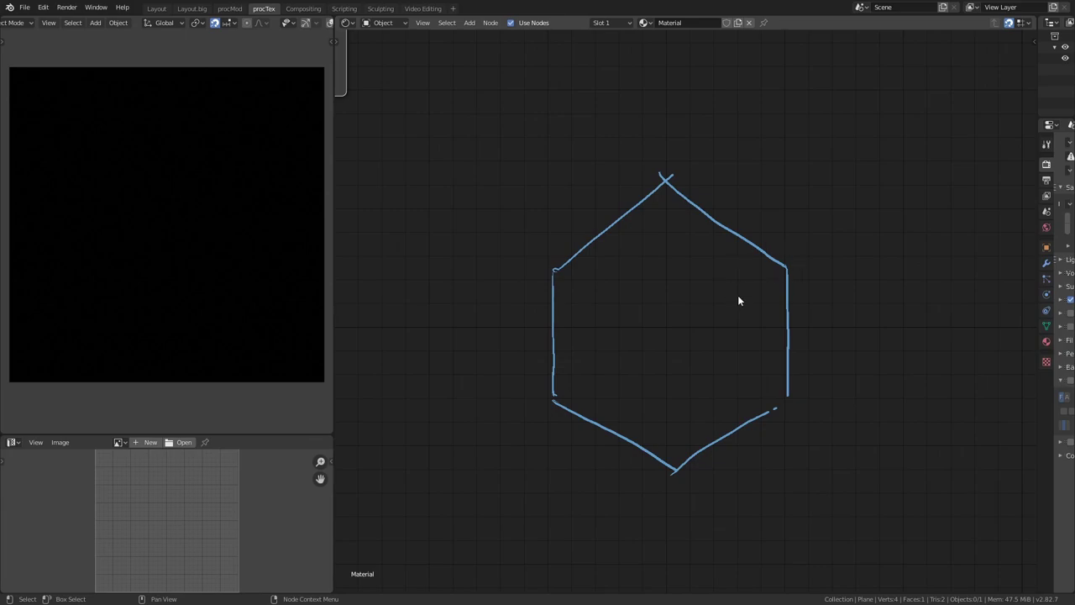
Annotate the hexagon sketch with three diagonals joining its opposite corners.
{"action": "left_click_drag", "start_coordinate": [662, 185], "coordinate": [674, 466]}
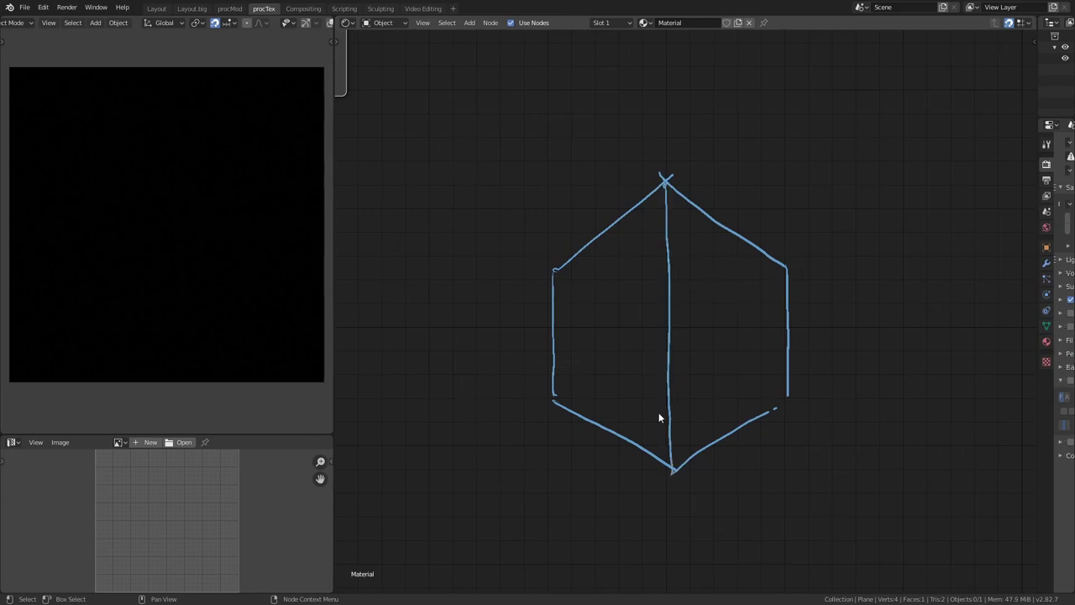
{"action": "left_click_drag", "start_coordinate": [548, 402], "coordinate": [788, 270]}
{"action": "left_click_drag", "start_coordinate": [555, 270], "coordinate": [786, 405]}
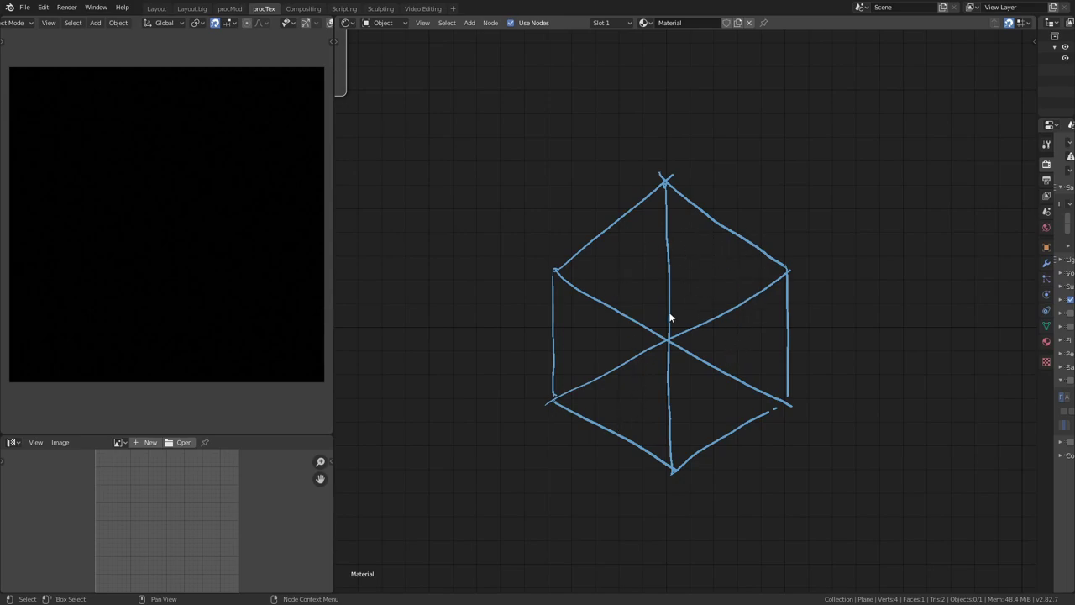
Label the angles of the hexagon's upper-right triangle as 60 and mark its sides with 1.
{"action": "left_click_drag", "start_coordinate": [681, 313], "coordinate": [677, 323]}
{"action": "left_click_drag", "start_coordinate": [688, 313], "coordinate": [688, 314]}
{"action": "left_click_drag", "start_coordinate": [677, 198], "coordinate": [675, 208]}
{"action": "left_click_drag", "start_coordinate": [682, 199], "coordinate": [683, 201]}
{"action": "left_click_drag", "start_coordinate": [669, 216], "coordinate": [696, 210]}
{"action": "left_click_drag", "start_coordinate": [757, 284], "coordinate": [764, 279]}
{"action": "left_click_drag", "start_coordinate": [739, 212], "coordinate": [743, 226]}
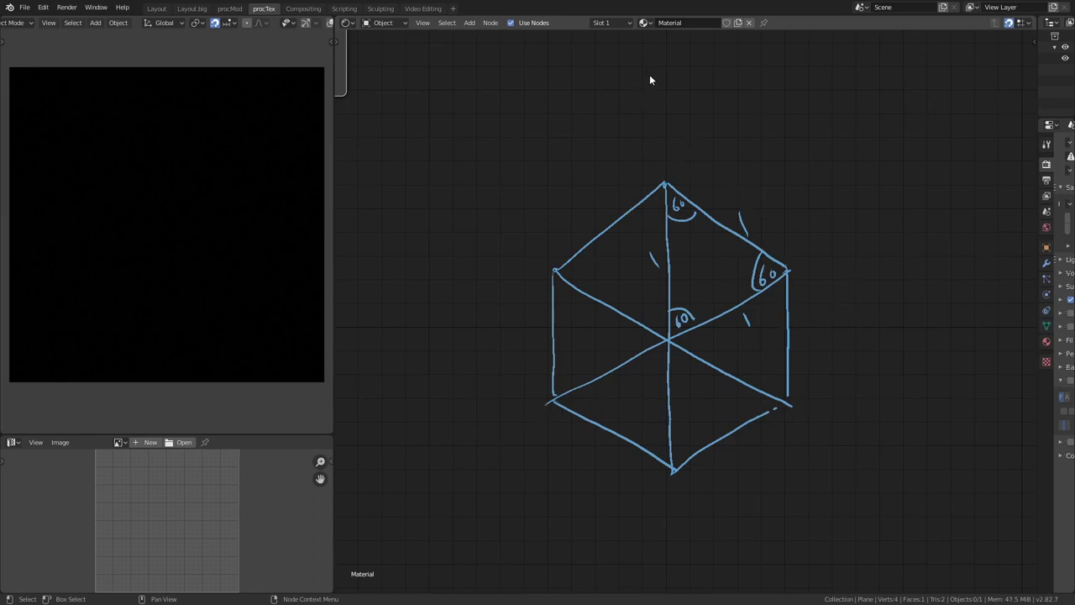
Draw a vertical and a horizontal axis through the hexagon's centre, extending past its outline.
{"action": "left_click_drag", "start_coordinate": [668, 101], "coordinate": [680, 542]}
{"action": "left_click_drag", "start_coordinate": [425, 338], "coordinate": [945, 347]}
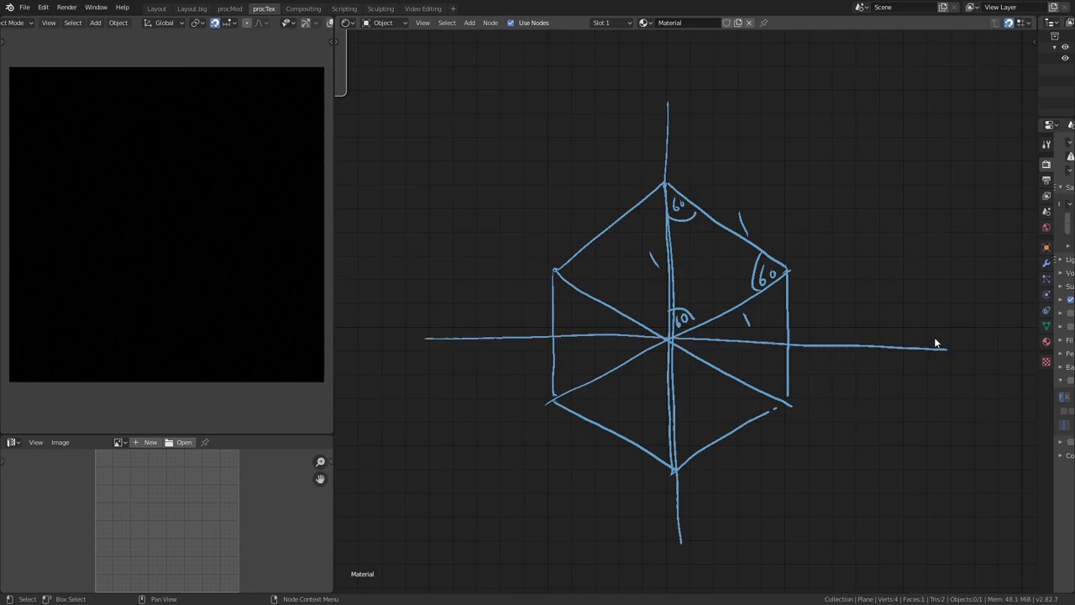
Try sketching a diagonal line and curved mirroring arrows across the hexagon's axes, and undo these strokes.
{"action": "left_click_drag", "start_coordinate": [668, 339], "coordinate": [869, 128]}
{"action": "mouse_move", "coordinate": [693, 172]}
{"action": "left_mouse_down"}
{"action": "mouse_move", "coordinate": [697, 143]}
{"action": "mouse_move", "coordinate": [596, 154]}
{"action": "left_mouse_up"}
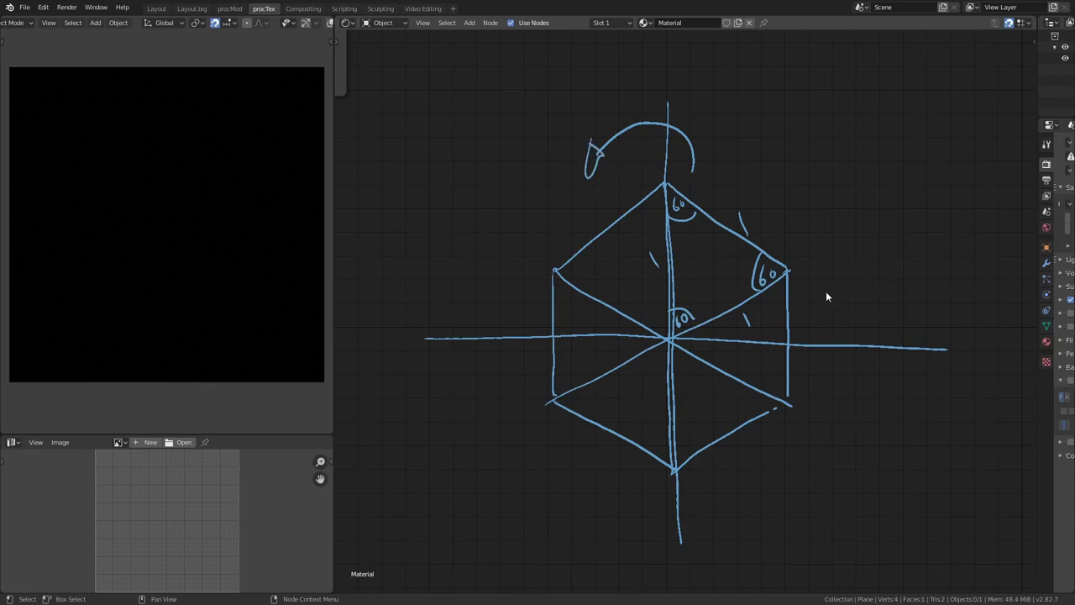
{"action": "left_click_drag", "start_coordinate": [902, 370], "coordinate": [870, 421]}
{"action": "mouse_move", "coordinate": [866, 328]}
{"action": "left_mouse_down"}
{"action": "mouse_move", "coordinate": [852, 307]}
{"action": "mouse_move", "coordinate": [886, 332]}
{"action": "mouse_move", "coordinate": [896, 359]}
{"action": "mouse_move", "coordinate": [689, 120]}
{"action": "mouse_move", "coordinate": [653, 113]}
{"action": "mouse_move", "coordinate": [600, 157]}
{"action": "mouse_move", "coordinate": [596, 126]}
{"action": "left_mouse_up"}
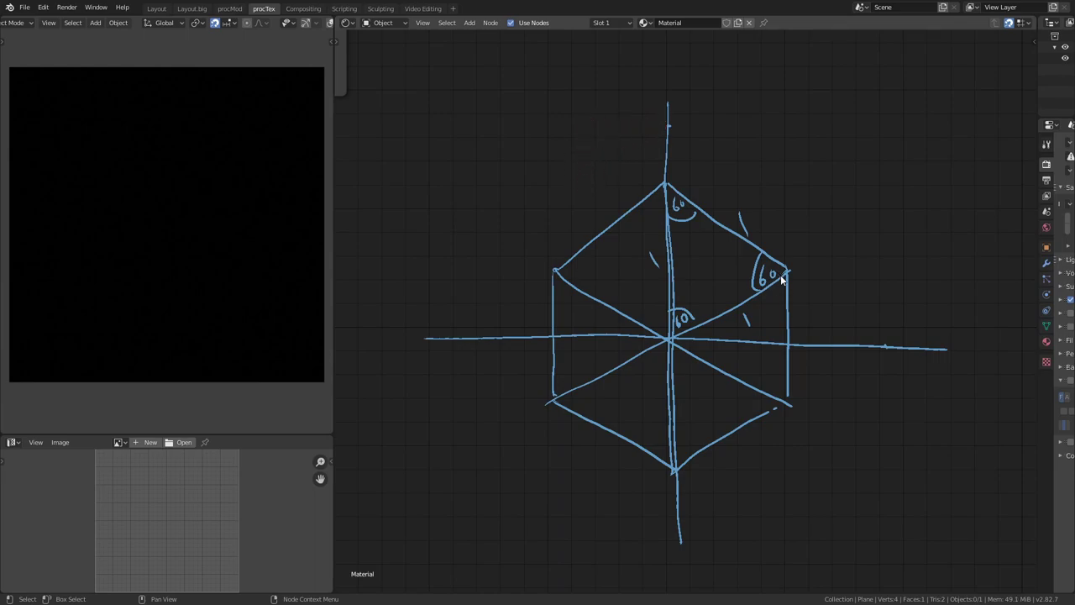
{"action": "key", "text": "ctrl+z"}
{"action": "key", "text": "ctrl+z"}
Outline and hatch the right triangle between the hexagon's lower-left, lower-right and upper-right corners, marking its short side 1.
{"action": "mouse_move", "coordinate": [548, 401]}
{"action": "left_mouse_down"}
{"action": "mouse_move", "coordinate": [796, 389]}
{"action": "mouse_move", "coordinate": [548, 400]}
{"action": "left_mouse_up"}
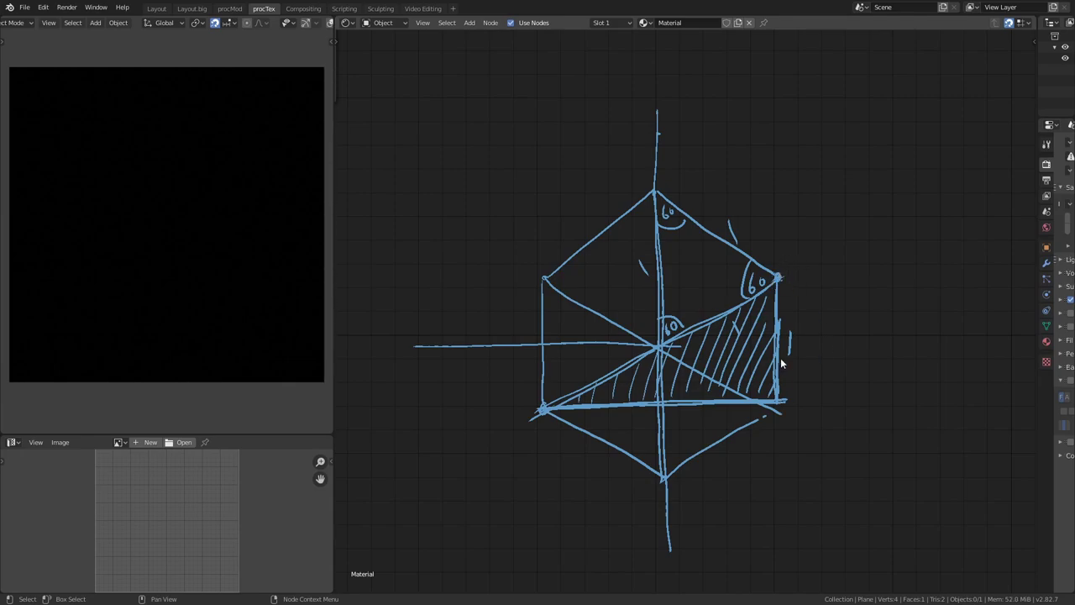
{"action": "middle_click_drag", "start_coordinate": [782, 340], "coordinate": [737, 331]}
{"action": "scroll", "coordinate": [766, 328], "scroll_direction": "right", "scroll_amount": 3}
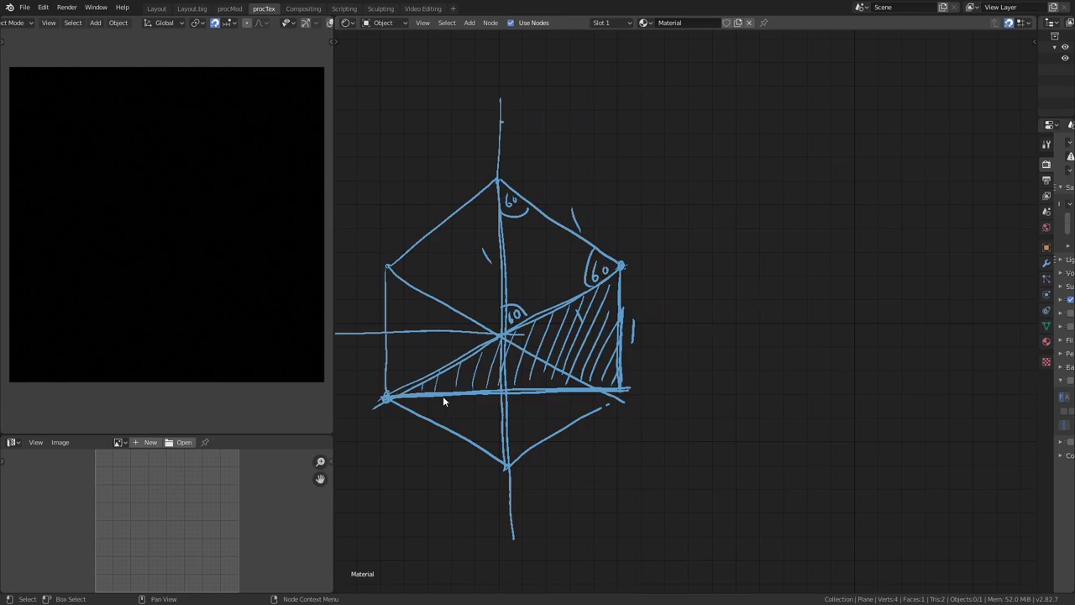
Write the equation a² + b² = c² by hand beside the hexagon.
{"action": "scroll", "coordinate": [726, 270], "scroll_direction": "right", "scroll_amount": 1}
{"action": "left_click_drag", "start_coordinate": [722, 284], "coordinate": [737, 288]}
{"action": "left_click_drag", "start_coordinate": [742, 247], "coordinate": [758, 262]}
{"action": "left_click_drag", "start_coordinate": [763, 282], "coordinate": [784, 281]}
{"action": "left_click_drag", "start_coordinate": [773, 272], "coordinate": [773, 292]}
{"action": "left_click_drag", "start_coordinate": [814, 248], "coordinate": [831, 290]}
{"action": "left_click_drag", "start_coordinate": [847, 242], "coordinate": [858, 252]}
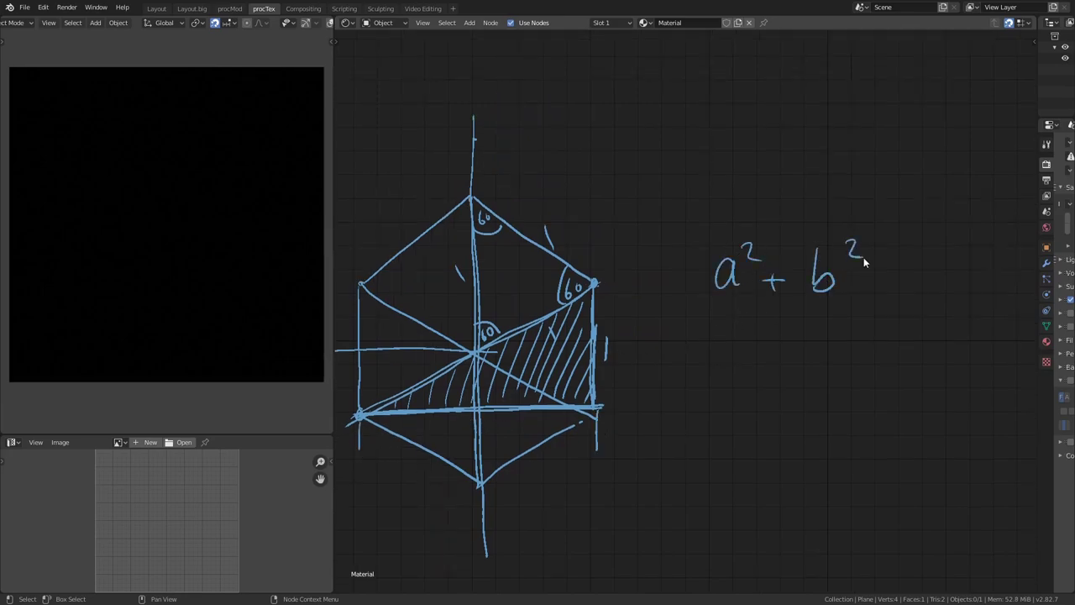
{"action": "left_click_drag", "start_coordinate": [946, 265], "coordinate": [945, 285]}
{"action": "left_click_drag", "start_coordinate": [963, 233], "coordinate": [973, 240]}
Write the substituted equation a² + 1² = 2² below the Pythagorean formula.
{"action": "left_click_drag", "start_coordinate": [719, 353], "coordinate": [736, 377]}
{"action": "left_click_drag", "start_coordinate": [741, 333], "coordinate": [758, 343]}
{"action": "left_click_drag", "start_coordinate": [766, 364], "coordinate": [783, 363]}
{"action": "mouse_move", "coordinate": [774, 356]}
{"action": "left_mouse_down"}
{"action": "mouse_move", "coordinate": [774, 373]}
{"action": "mouse_move", "coordinate": [815, 385]}
{"action": "left_mouse_up"}
{"action": "left_click_drag", "start_coordinate": [837, 319], "coordinate": [855, 333]}
{"action": "left_click_drag", "start_coordinate": [880, 363], "coordinate": [894, 364]}
{"action": "left_click_drag", "start_coordinate": [882, 368], "coordinate": [897, 370]}
{"action": "left_click_drag", "start_coordinate": [928, 334], "coordinate": [956, 378]}
{"action": "left_click_drag", "start_coordinate": [968, 321], "coordinate": [981, 329]}
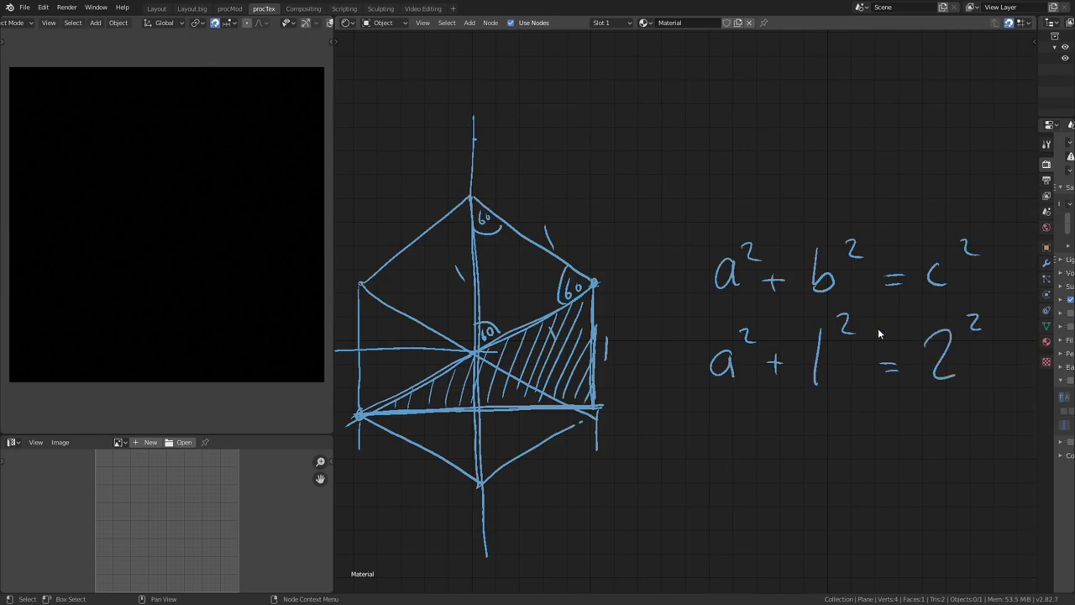
Write the simplified lines a² + 1 = 4 and a² = 3 below the substituted equation.
{"action": "scroll", "coordinate": [716, 420], "scroll_direction": "down", "scroll_amount": 2}
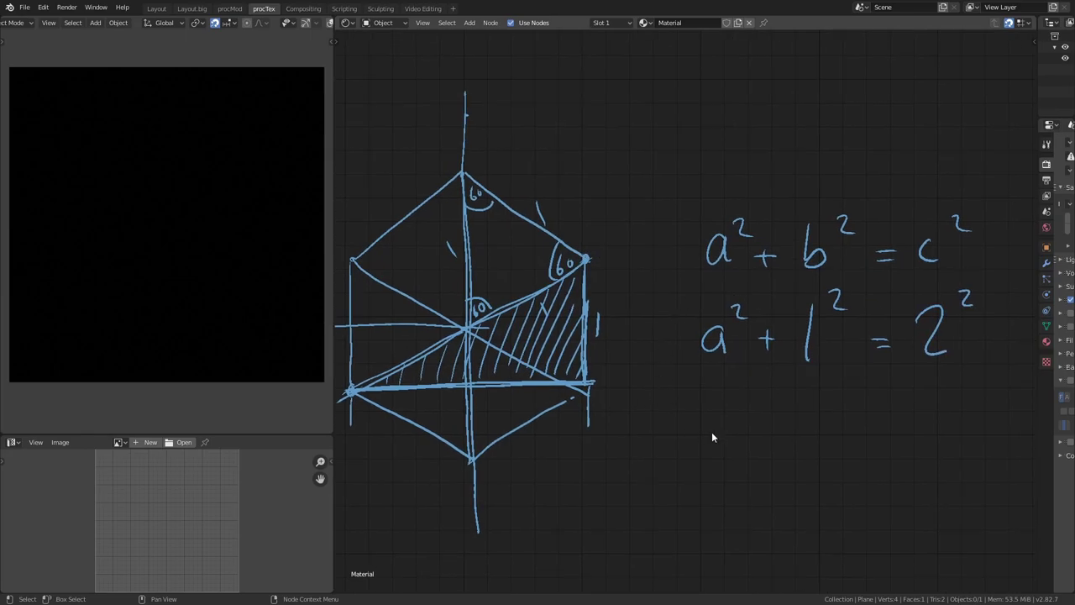
{"action": "mouse_move", "coordinate": [724, 423]}
{"action": "left_mouse_down"}
{"action": "mouse_move", "coordinate": [729, 446]}
{"action": "mouse_move", "coordinate": [751, 416]}
{"action": "mouse_move", "coordinate": [783, 431]}
{"action": "left_mouse_up"}
{"action": "left_click_drag", "start_coordinate": [775, 425], "coordinate": [775, 441]}
{"action": "left_click_drag", "start_coordinate": [806, 406], "coordinate": [803, 453]}
{"action": "left_click_drag", "start_coordinate": [863, 438], "coordinate": [877, 437]}
{"action": "left_click_drag", "start_coordinate": [863, 448], "coordinate": [918, 465]}
{"action": "left_click_drag", "start_coordinate": [809, 487], "coordinate": [827, 498]}
{"action": "left_click_drag", "start_coordinate": [857, 506], "coordinate": [871, 505]}
{"action": "left_click_drag", "start_coordinate": [856, 515], "coordinate": [872, 514]}
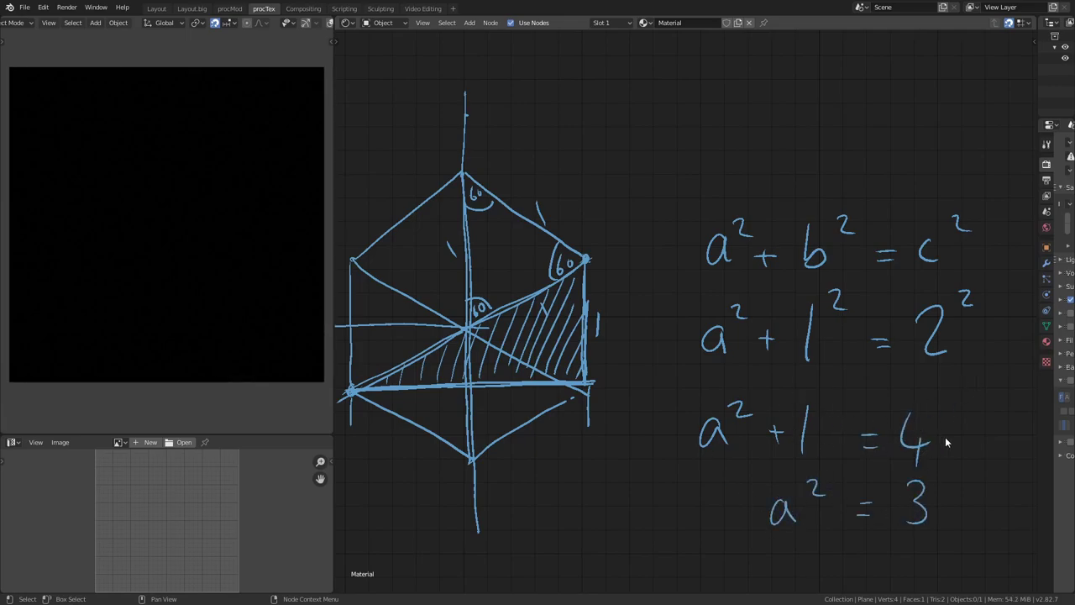
Write the solution a = √3 as the last line of the calculation.
{"action": "scroll", "coordinate": [945, 441], "scroll_direction": "down", "scroll_amount": 5, "text": "shift"}
{"action": "left_click_drag", "start_coordinate": [790, 462], "coordinate": [781, 483]}
{"action": "left_click_drag", "start_coordinate": [794, 458], "coordinate": [796, 483]}
{"action": "left_click_drag", "start_coordinate": [845, 472], "coordinate": [864, 472]}
{"action": "left_click_drag", "start_coordinate": [845, 482], "coordinate": [944, 442]}
{"action": "left_click_drag", "start_coordinate": [912, 457], "coordinate": [916, 483]}
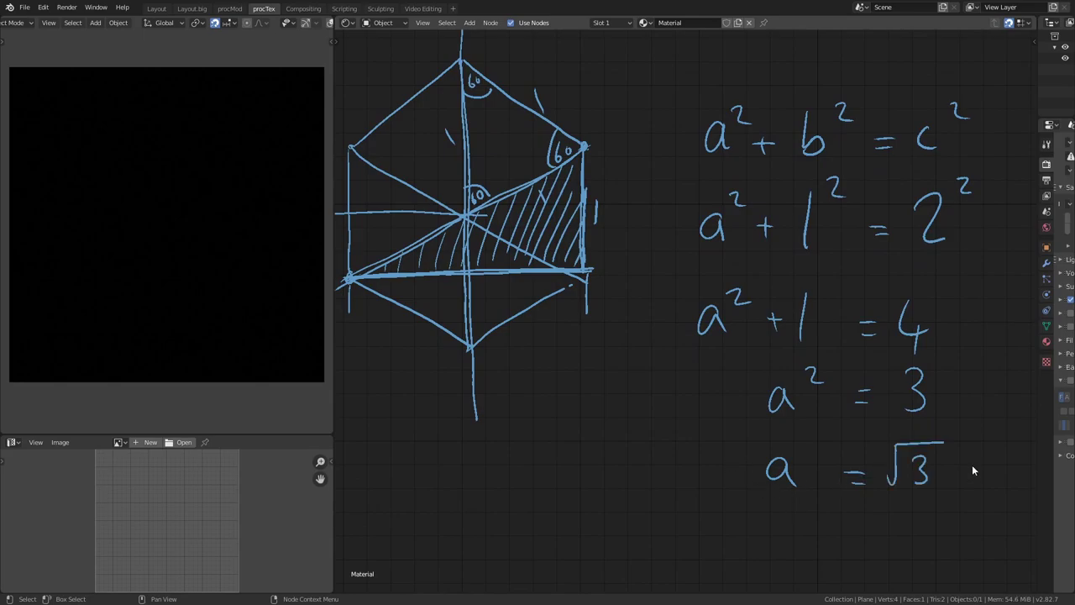
Draw over the hexagon's upper-right sloped edge and its vertical right edge, extending the lines beyond the corners.
{"action": "scroll", "coordinate": [975, 401], "scroll_direction": "down", "scroll_amount": 3}
{"action": "mouse_move", "coordinate": [516, 197]}
{"action": "left_mouse_down"}
{"action": "mouse_move", "coordinate": [664, 300]}
{"action": "mouse_move", "coordinate": [514, 192]}
{"action": "left_mouse_up"}
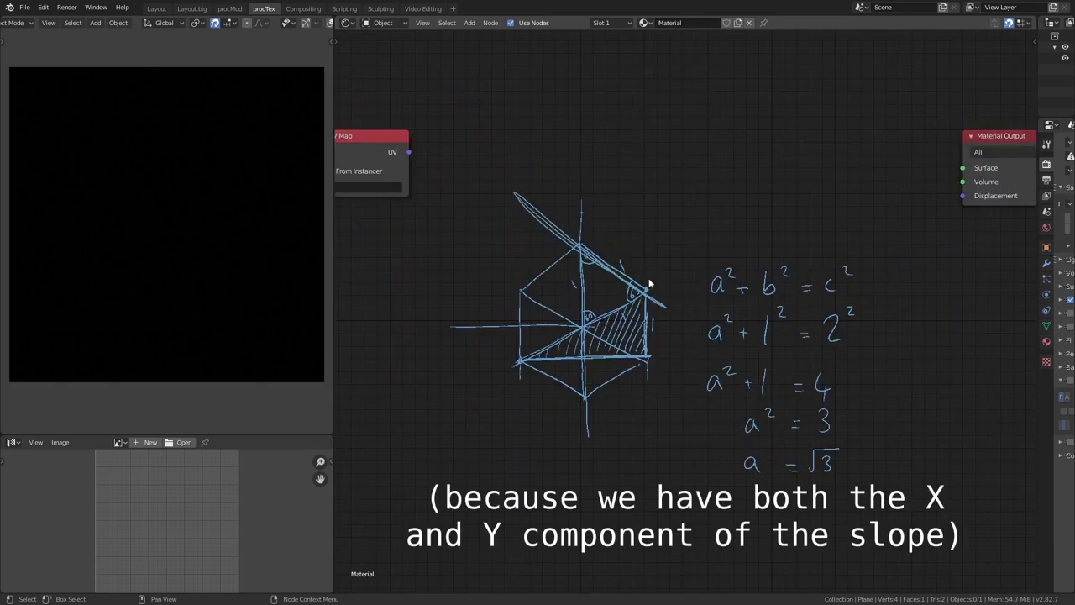
{"action": "mouse_move", "coordinate": [648, 299]}
{"action": "left_mouse_down"}
{"action": "mouse_move", "coordinate": [648, 250]}
{"action": "mouse_move", "coordinate": [651, 357]}
{"action": "left_mouse_up"}
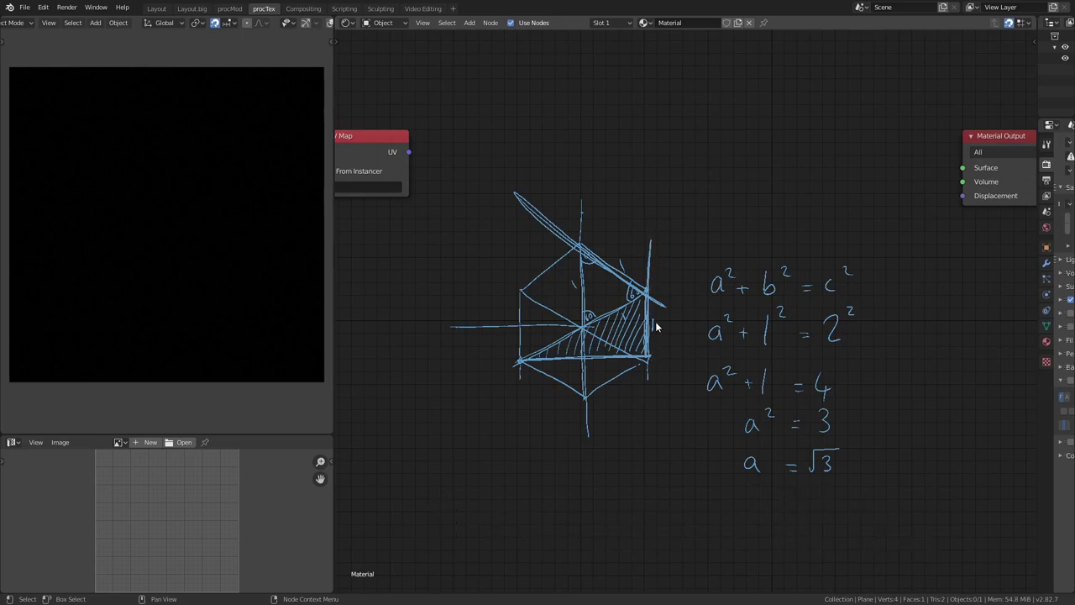
Preview the UV Map node through a Viewer and insert a Separate XYZ node between them, sending X to the Viewer.
{"action": "middle_click_drag", "start_coordinate": [659, 326], "coordinate": [658, 354]}
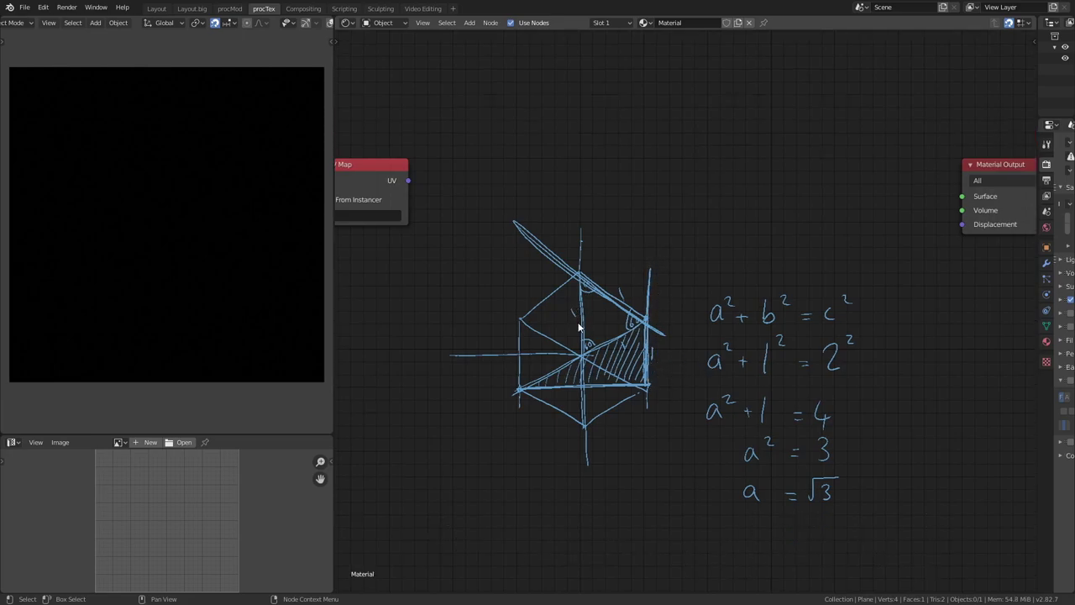
{"action": "middle_click_drag", "start_coordinate": [588, 336], "coordinate": [588, 364]}
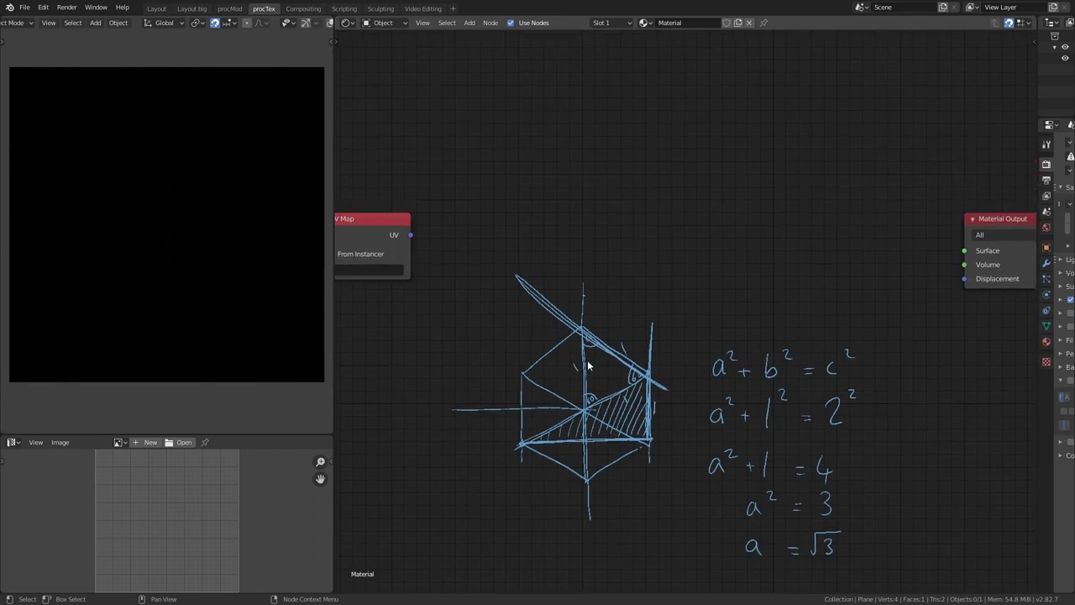
{"action": "left_click", "coordinate": [589, 374], "text": "ctrl+shift"}
{"action": "key", "text": "shift+a"}
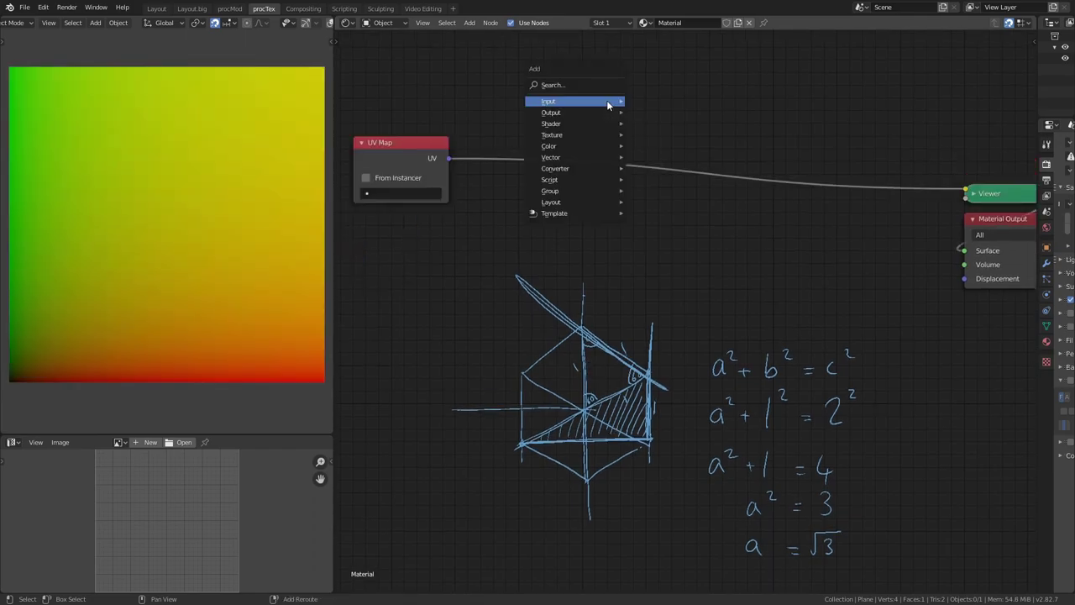
{"action": "mouse_move", "coordinate": [670, 204]}
{"action": "left_click", "coordinate": [724, 335]}
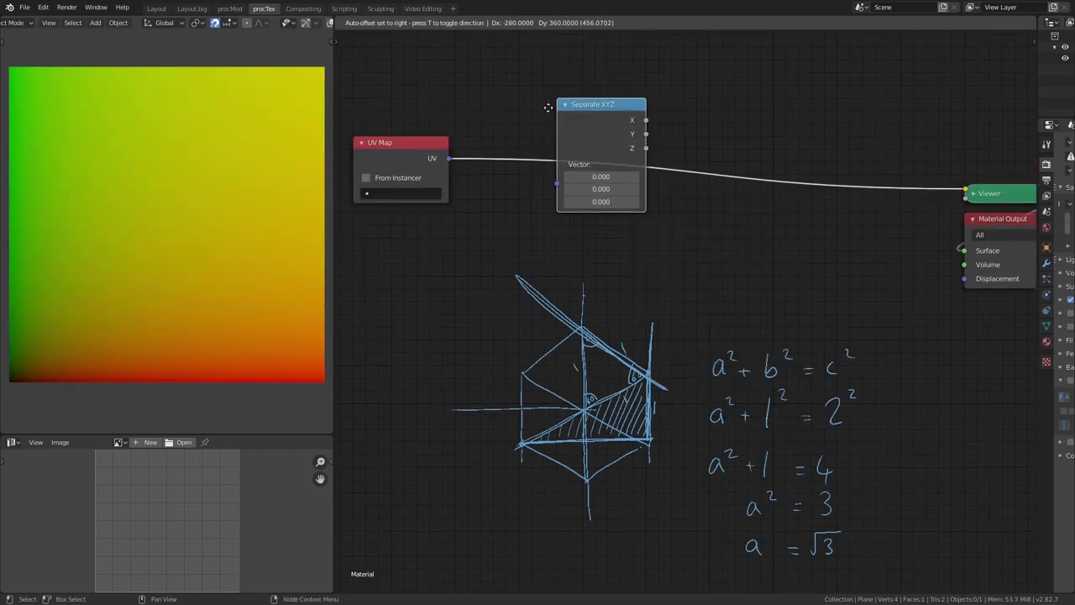
{"action": "left_click", "coordinate": [624, 109]}
Insert a Math node set to Greater Than with threshold 0.5 between the Separate XYZ X output and the Viewer.
{"action": "key", "text": "shift+a"}
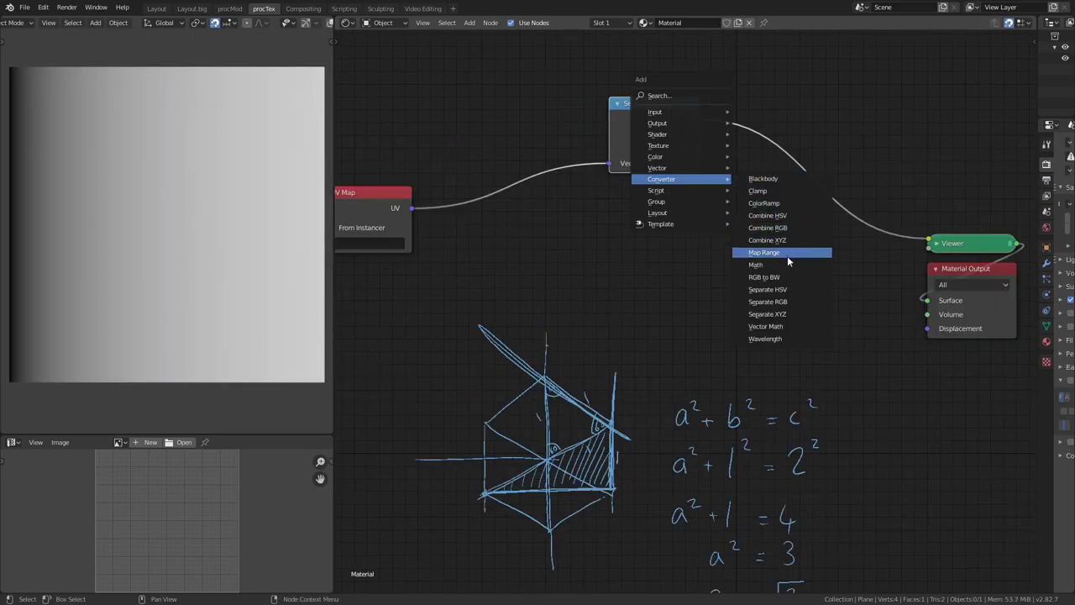
{"action": "left_click", "coordinate": [793, 250]}
{"action": "left_click", "coordinate": [781, 118]}
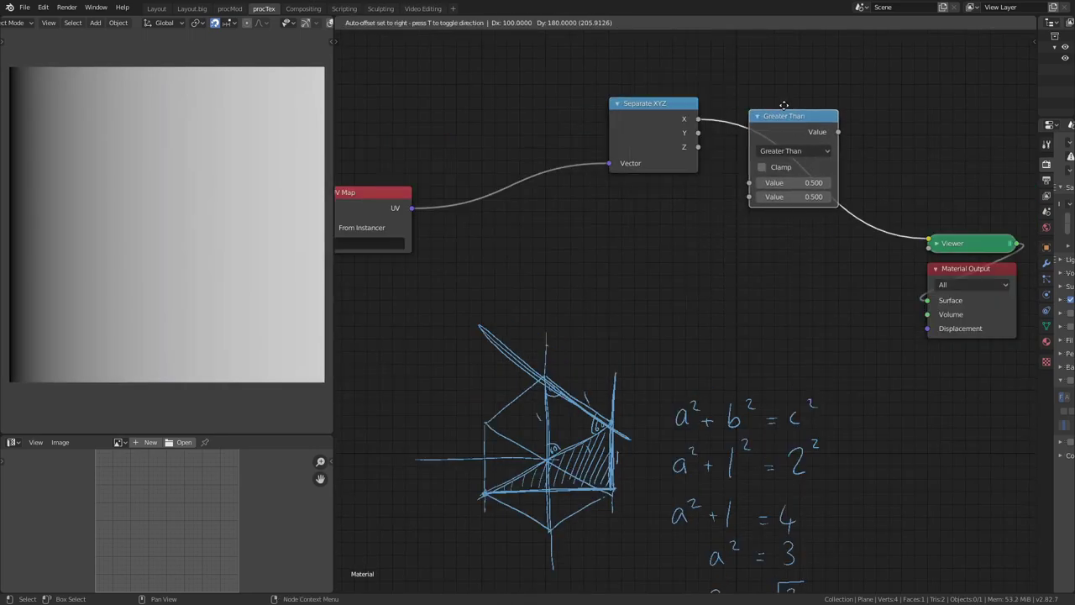
{"action": "left_click", "coordinate": [782, 141]}
{"action": "left_click", "coordinate": [782, 139]}
{"action": "left_click_drag", "start_coordinate": [679, 107], "coordinate": [691, 107]}
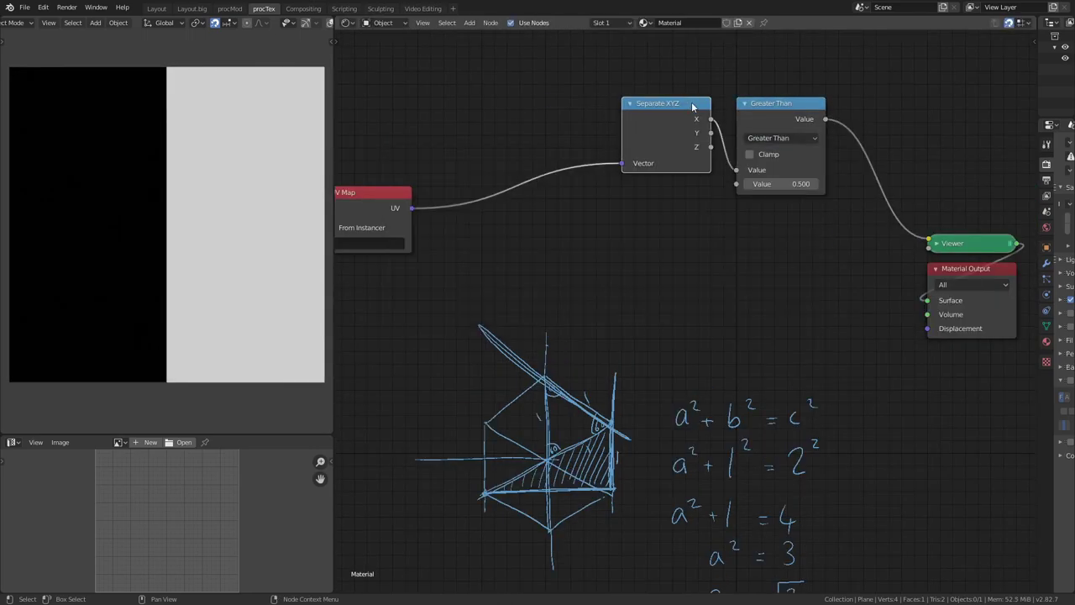
Add a Dot Product node fed by the UV Map with vector (1, 1, 0), and preview it through a Greater Than node with threshold 1.01.
{"action": "middle_click_drag", "start_coordinate": [800, 165], "coordinate": [804, 151]}
{"action": "key", "text": "shift+a"}
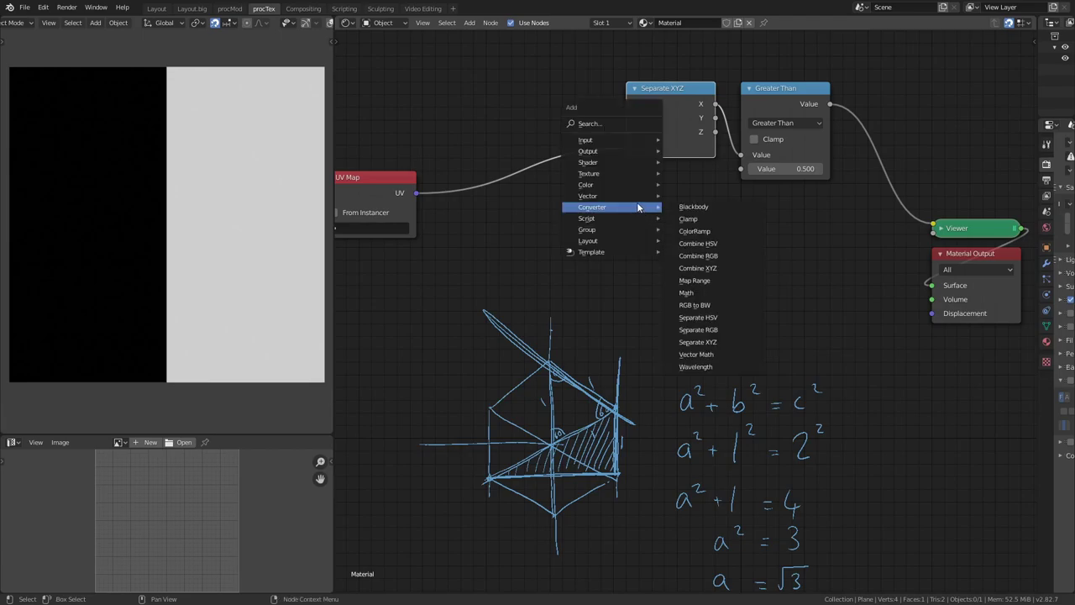
{"action": "left_click", "coordinate": [728, 356]}
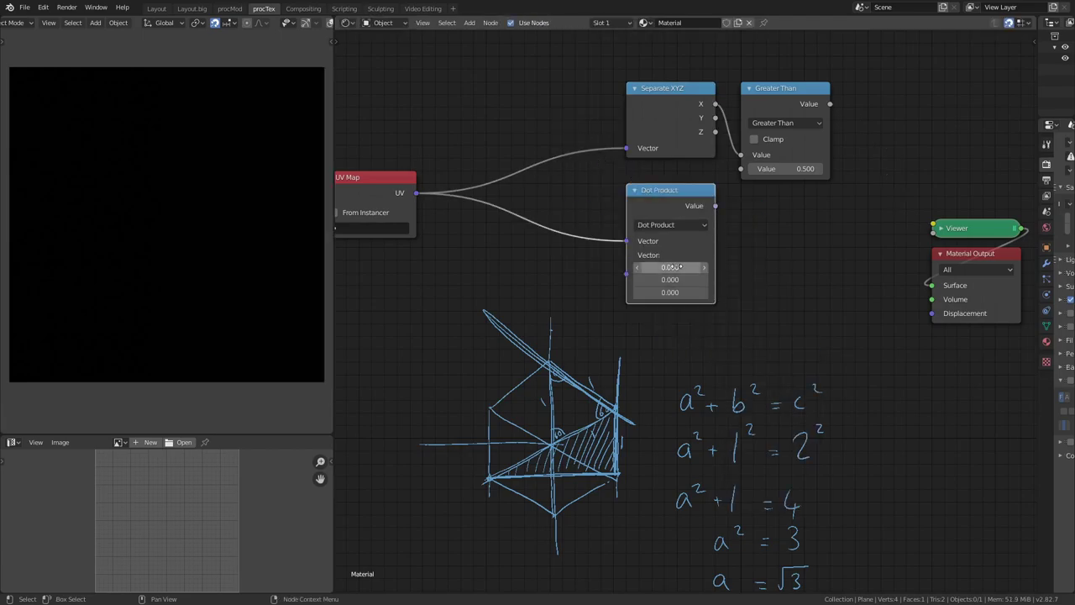
{"action": "type", "text": "1"}
{"action": "key", "text": "Return"}
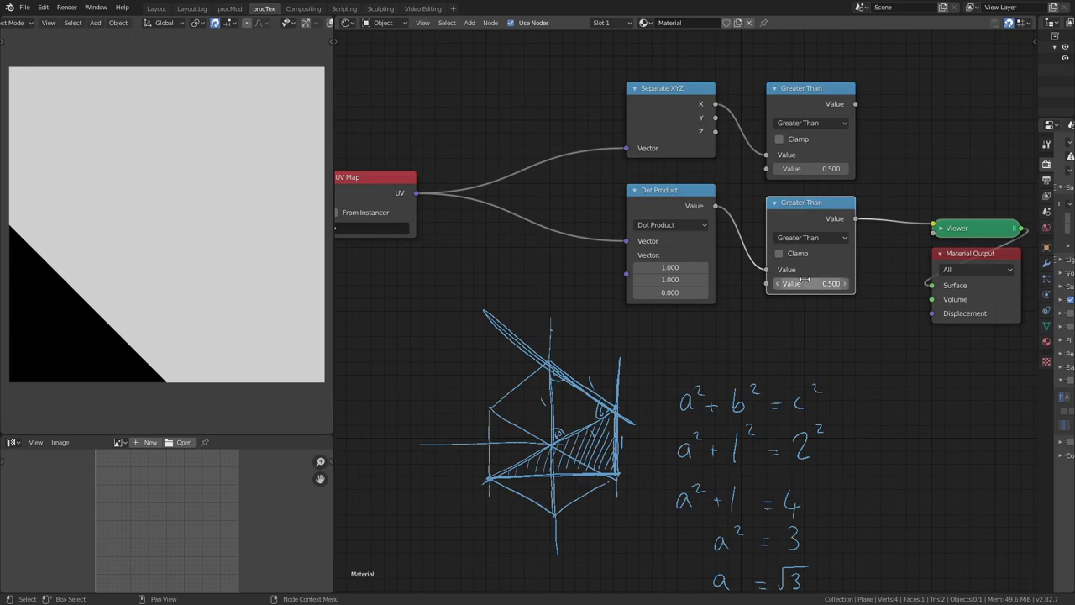
{"action": "mouse_move", "coordinate": [819, 284]}
{"action": "left_mouse_down"}
{"action": "mouse_move", "coordinate": [848, 285]}
{"action": "mouse_move", "coordinate": [828, 285]}
{"action": "left_mouse_up"}
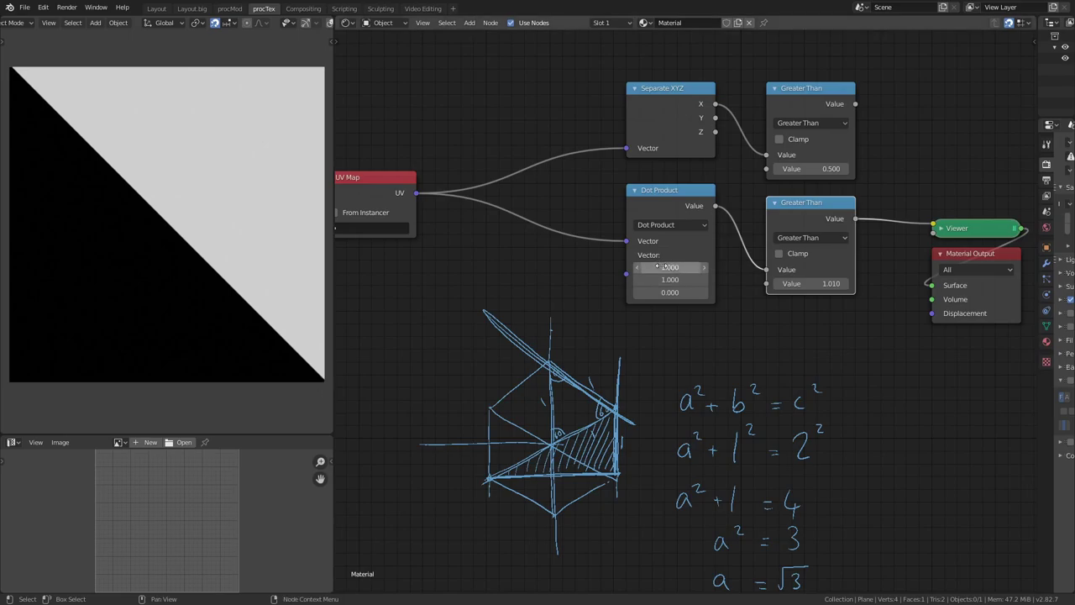
Add a Combine XYZ node with X set to 1 and connect it to the Dot Product's second vector.
{"action": "middle_click_drag", "start_coordinate": [622, 303], "coordinate": [724, 291]}
{"action": "key", "text": "shift+a"}
{"action": "mouse_move", "coordinate": [576, 255]}
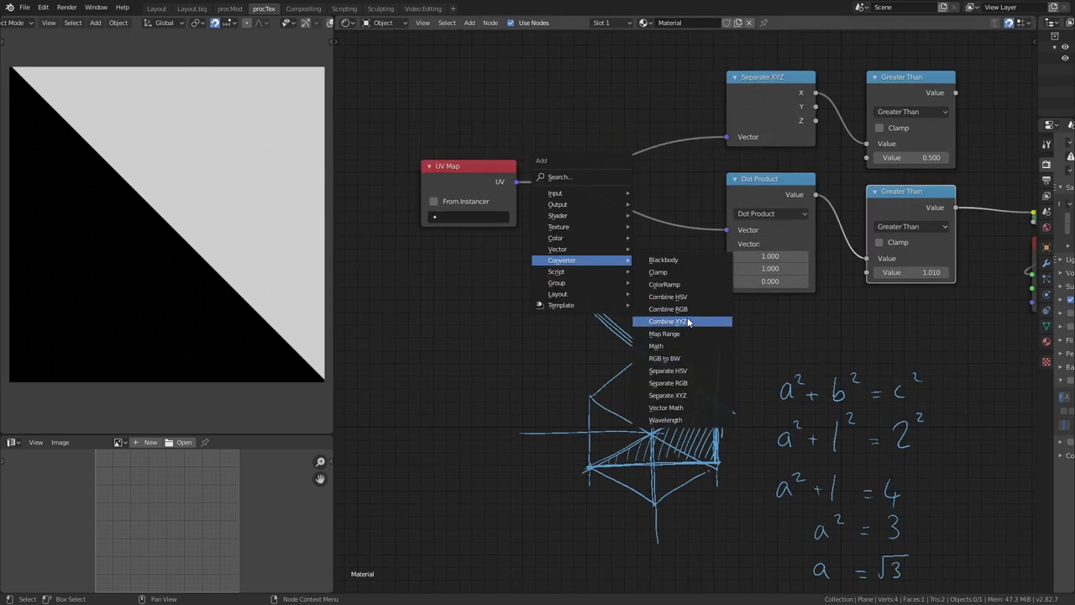
{"action": "left_click", "coordinate": [680, 329]}
{"action": "left_click", "coordinate": [589, 257]}
{"action": "left_click_drag", "start_coordinate": [687, 271], "coordinate": [727, 243]}
{"action": "double_click", "coordinate": [663, 288]}
{"action": "type", "text": "1"}
Add a Math node set to Square Root with value 3 and feed it into the Combine XYZ Y input.
{"action": "middle_click_drag", "start_coordinate": [652, 268], "coordinate": [682, 254]}
{"action": "key", "text": "shift+a"}
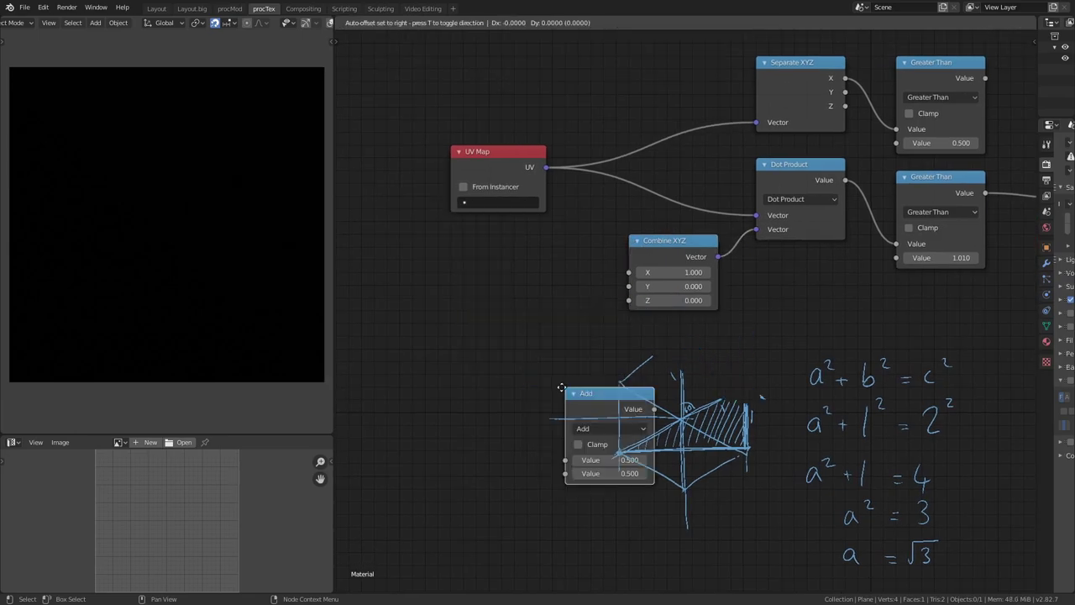
{"action": "left_click", "coordinate": [472, 283]}
{"action": "left_click", "coordinate": [521, 314]}
{"action": "left_click", "coordinate": [515, 466]}
{"action": "double_click", "coordinate": [521, 345]}
{"action": "type", "text": "3"}
{"action": "key", "text": "Return"}
{"action": "left_click_drag", "start_coordinate": [535, 282], "coordinate": [538, 244]}
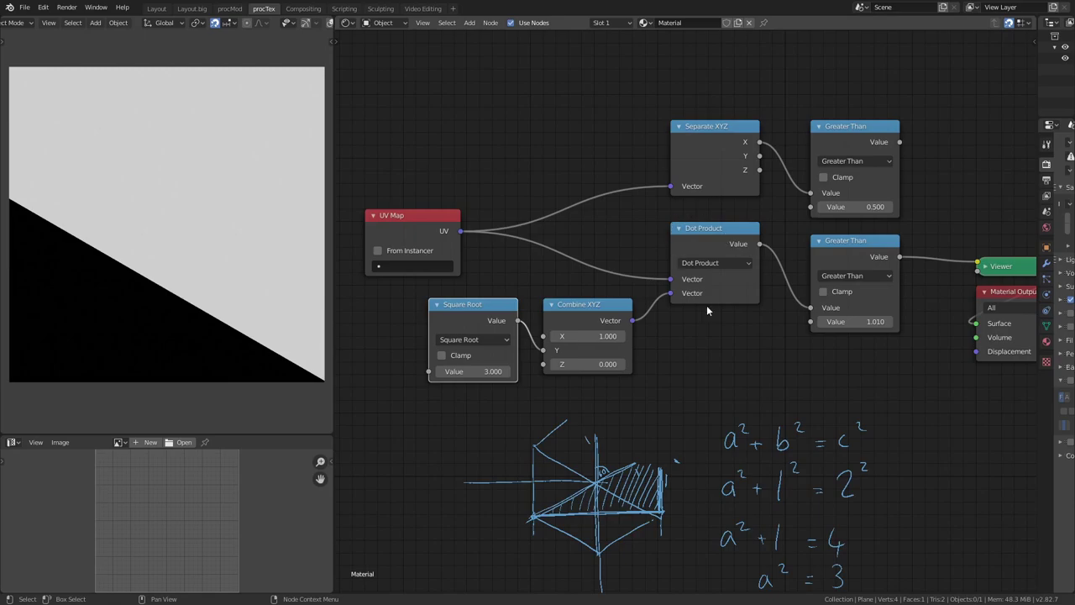
Move the Dot Product node down and delete both Greater Than nodes.
{"action": "left_click", "coordinate": [714, 249]}
{"action": "middle_click_drag", "start_coordinate": [526, 311], "coordinate": [453, 326]}
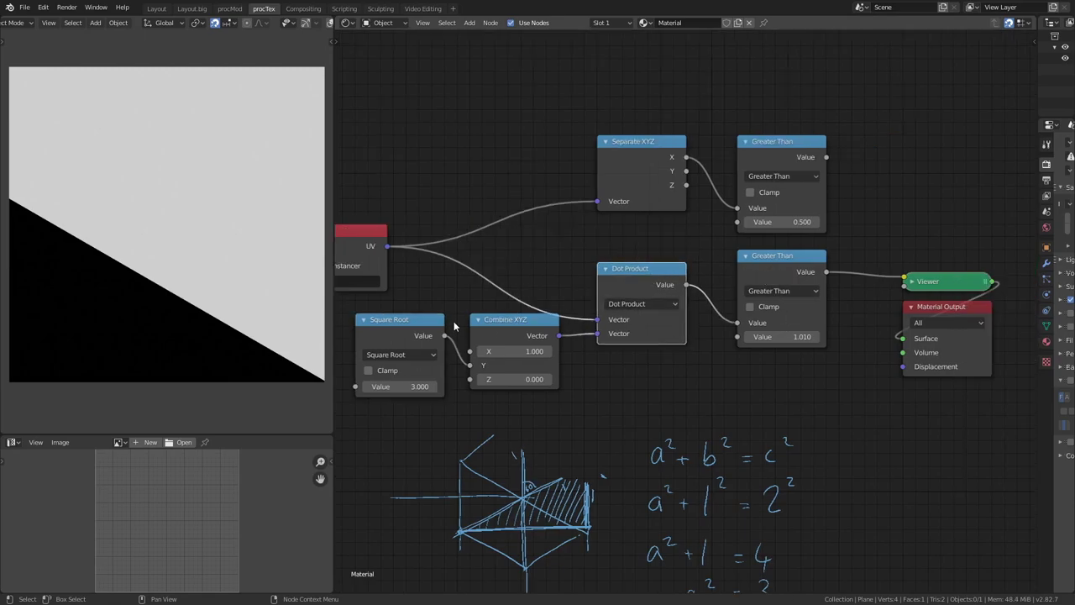
{"action": "left_click", "coordinate": [789, 134]}
{"action": "key", "text": "x"}
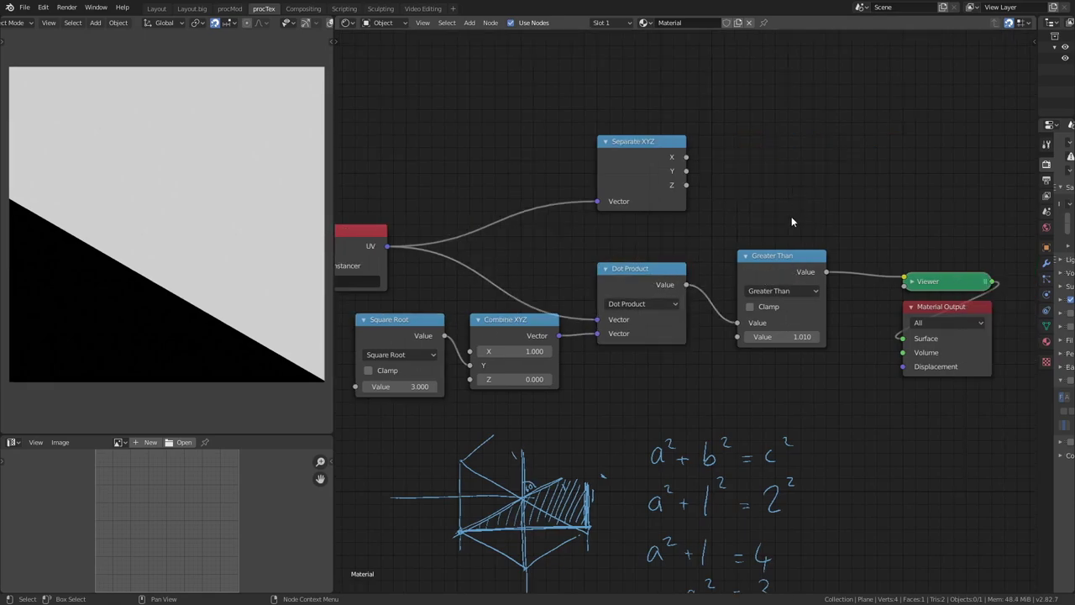
{"action": "left_click_drag", "start_coordinate": [790, 258], "coordinate": [812, 223]}
{"action": "key", "text": "x"}
Add a Math node set to Maximum that combines the Separate XYZ X output with the Dot Product, and preview it.
{"action": "key", "text": "shift+a"}
{"action": "mouse_move", "coordinate": [722, 195]}
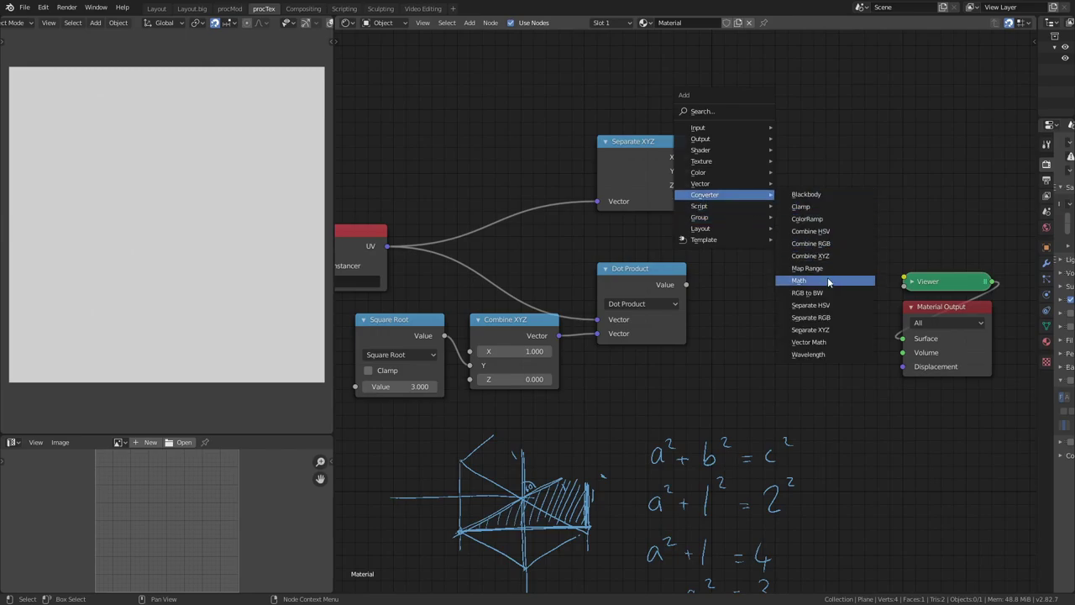
{"action": "left_click", "coordinate": [802, 281]}
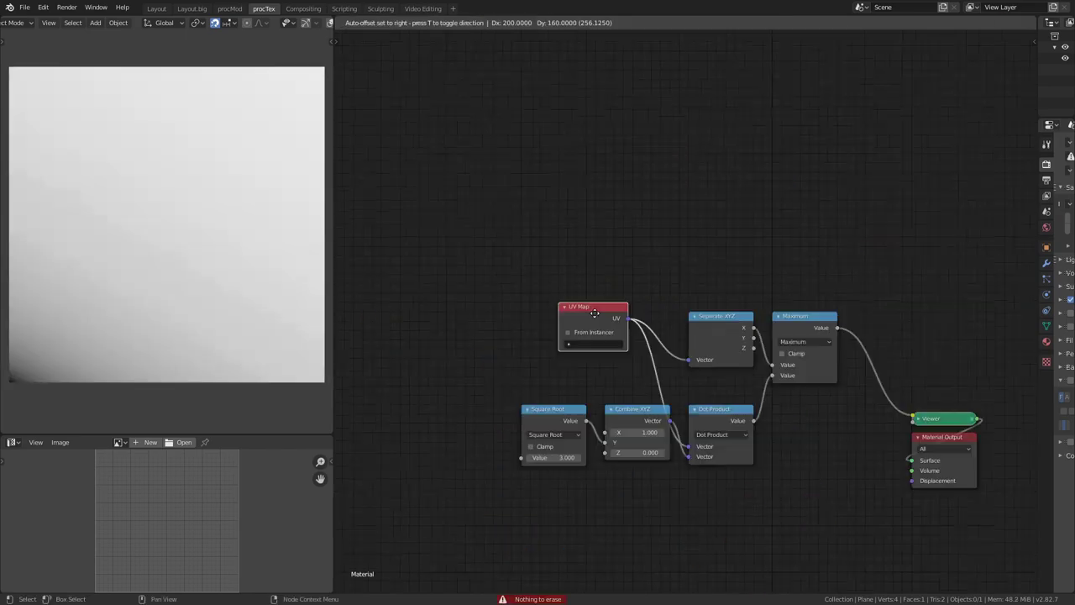
Move the UV Map node away, preview it, and insert a vector Subtract node of 0.5 in X and Y after it.
{"action": "mouse_move", "coordinate": [590, 306]}
{"action": "left_mouse_down"}
{"action": "mouse_move", "coordinate": [629, 335]}
{"action": "mouse_move", "coordinate": [559, 298]}
{"action": "mouse_move", "coordinate": [455, 295]}
{"action": "mouse_move", "coordinate": [445, 268]}
{"action": "left_mouse_up"}
{"action": "left_click", "coordinate": [587, 308], "text": "ctrl+shift"}
{"action": "left_click", "coordinate": [603, 243]}
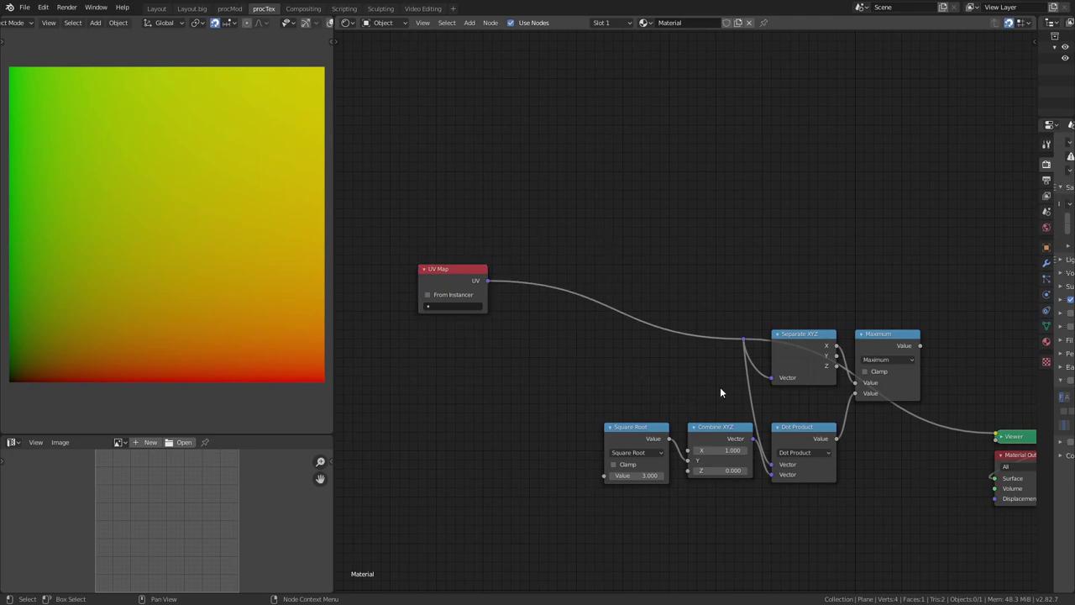
{"action": "key", "text": "shift+a"}
{"action": "left_click", "coordinate": [677, 146]}
{"action": "left_click", "coordinate": [538, 326]}
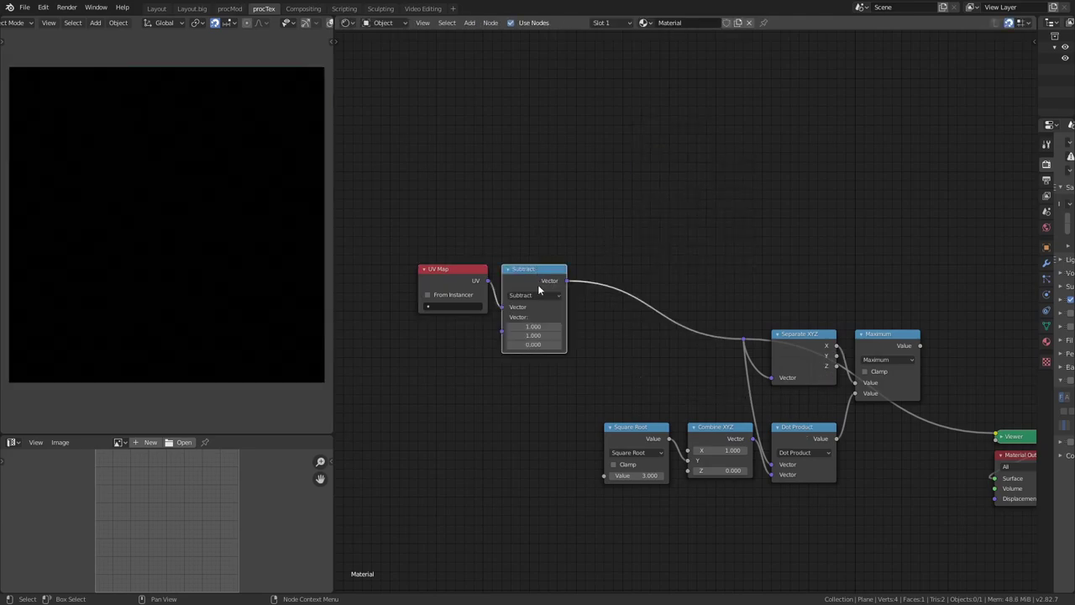
{"action": "type", "text": "0.5"}
{"action": "key", "text": "Return"}
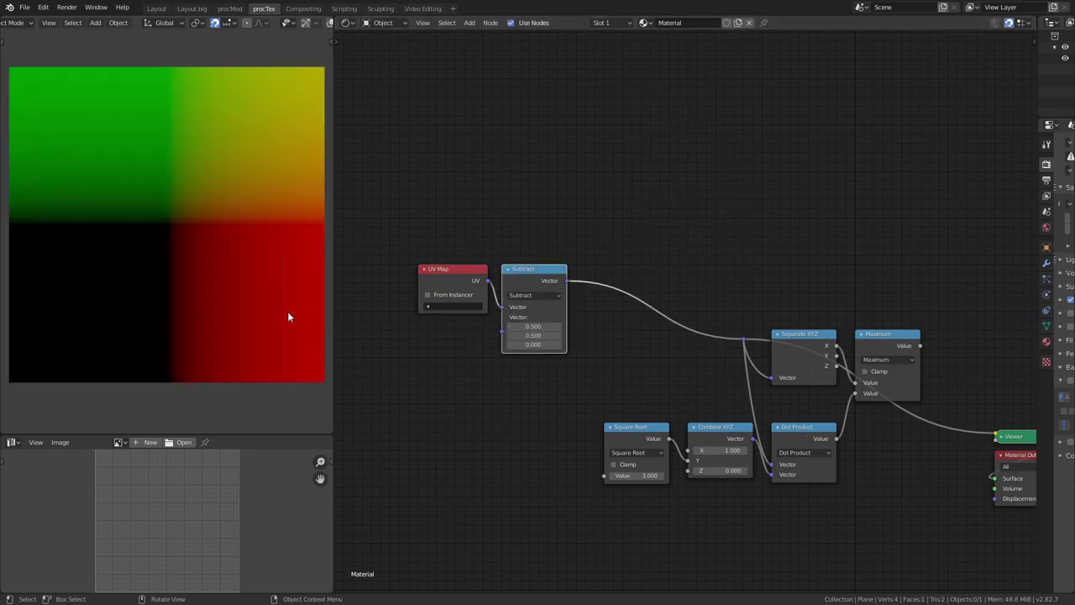
Duplicate the Subtract node, set the copy to Absolute right after it, and preview the Maximum node.
{"action": "key", "text": "shift+d"}
{"action": "left_click", "coordinate": [638, 309]}
{"action": "left_click", "coordinate": [638, 309]}
{"action": "left_click", "coordinate": [692, 352]}
{"action": "left_click_drag", "start_coordinate": [631, 281], "coordinate": [604, 268]}
{"action": "scroll", "coordinate": [824, 322], "scroll_direction": "down", "scroll_amount": 2, "text": "ctrl"}
{"action": "scroll", "coordinate": [790, 404], "scroll_direction": "down", "scroll_amount": 4, "text": "ctrl"}
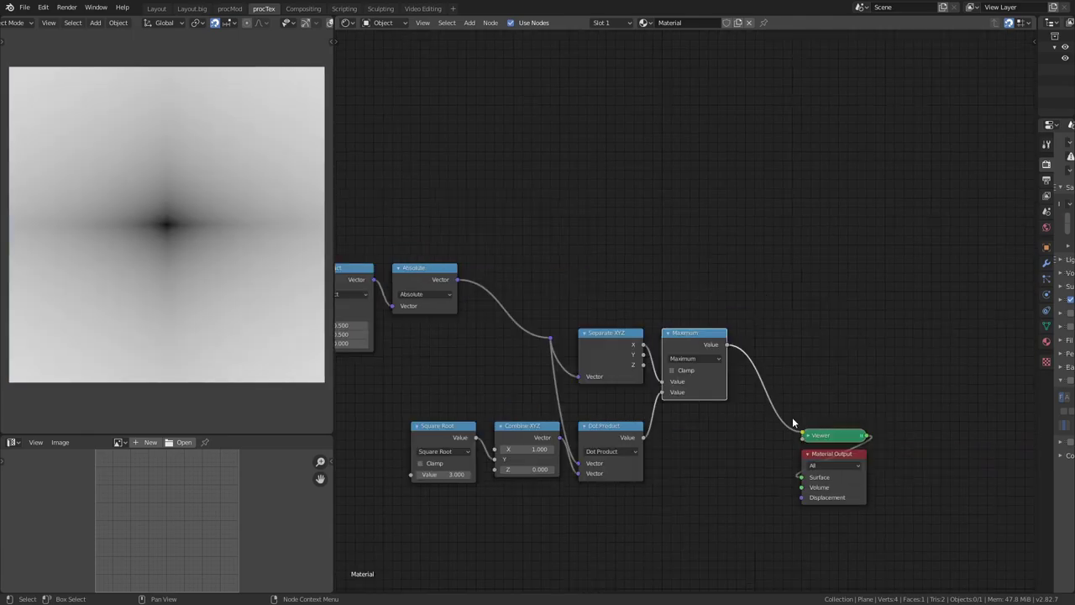
Duplicate the Maximum node before the Viewer, change the copy to Greater Than, and set its threshold to 0.35.
{"action": "left_click_drag", "start_coordinate": [811, 482], "coordinate": [933, 472]}
{"action": "key", "text": "shift+d"}
{"action": "left_click", "coordinate": [790, 320]}
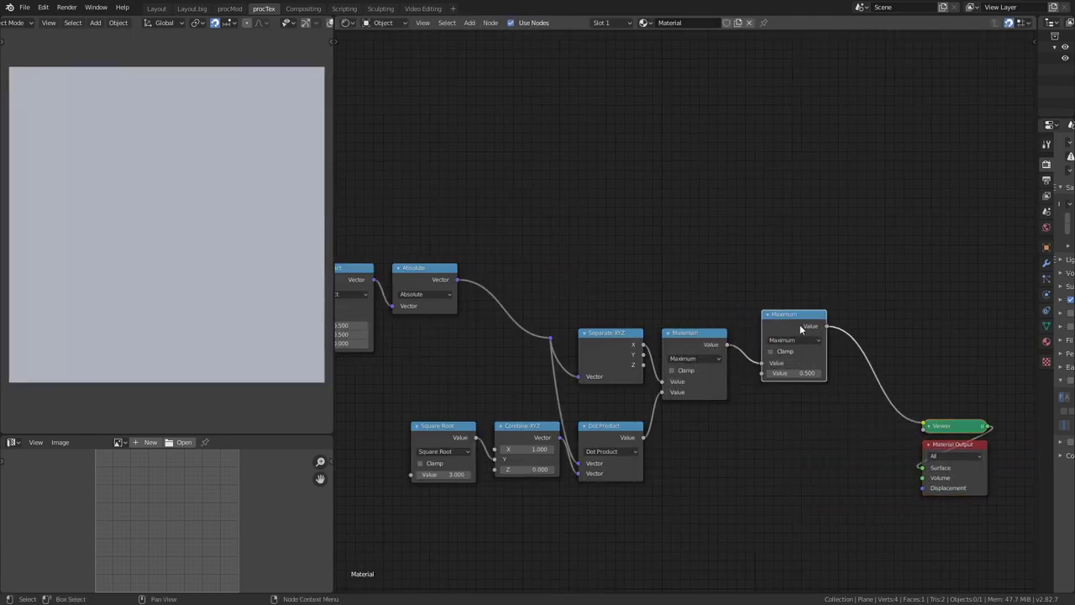
{"action": "left_click", "coordinate": [798, 340]}
{"action": "left_click", "coordinate": [634, 404]}
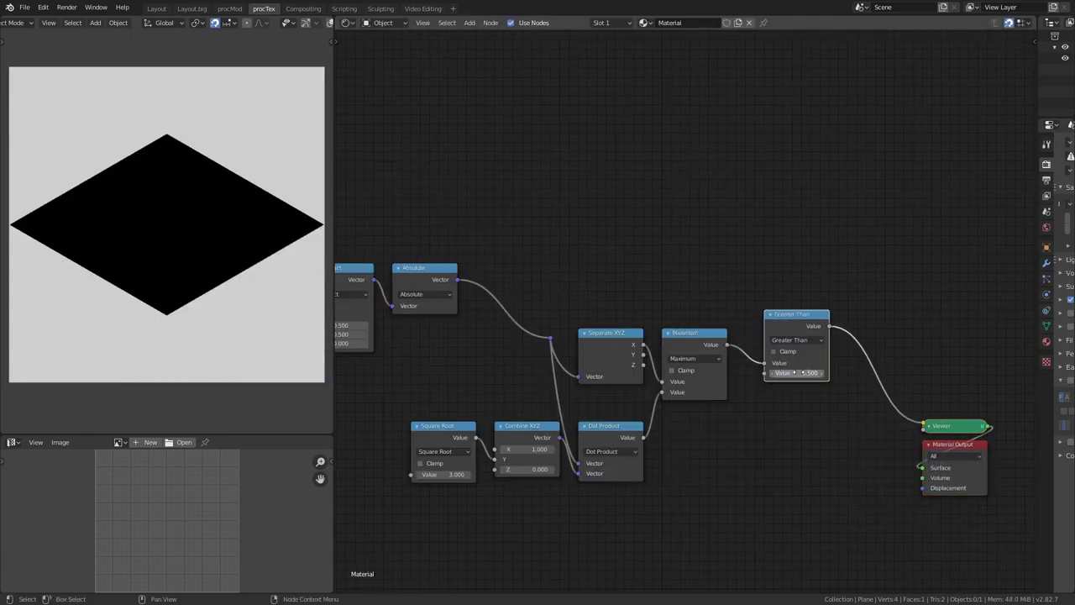
Remove the reroute after the Absolute node and move the Square Root and Combine XYZ nodes away from the Dot Product.
{"action": "middle_click_drag", "start_coordinate": [730, 362], "coordinate": [815, 289]}
{"action": "left_click_drag", "start_coordinate": [625, 263], "coordinate": [673, 180], "text": "alt"}
{"action": "middle_click_drag", "start_coordinate": [678, 242], "coordinate": [742, 210]}
{"action": "left_click_drag", "start_coordinate": [676, 319], "coordinate": [568, 330]}
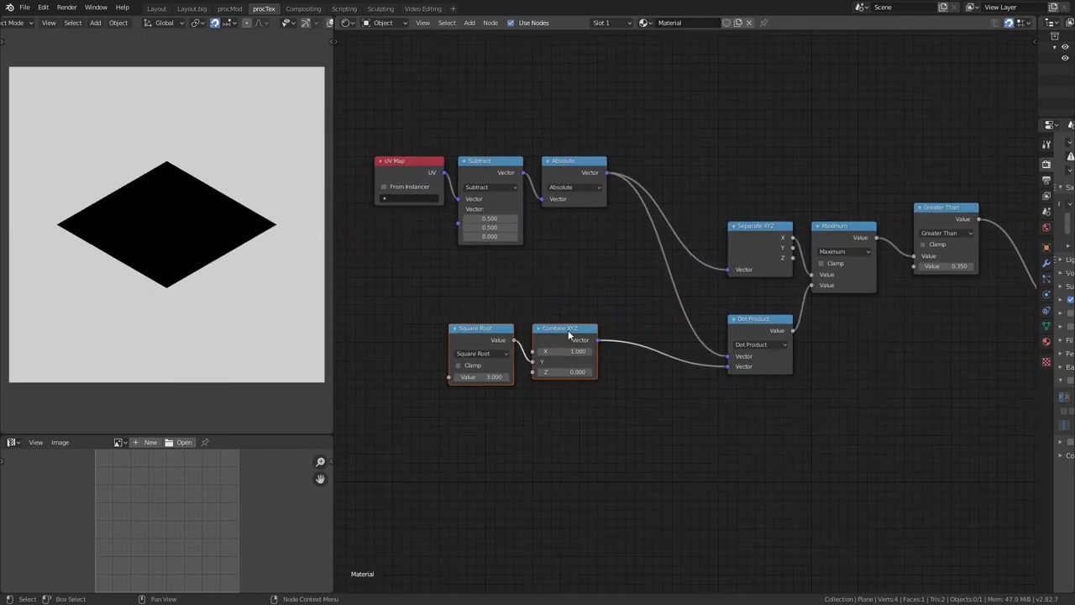
{"action": "left_click", "coordinate": [561, 330]}
{"action": "left_click", "coordinate": [631, 392]}
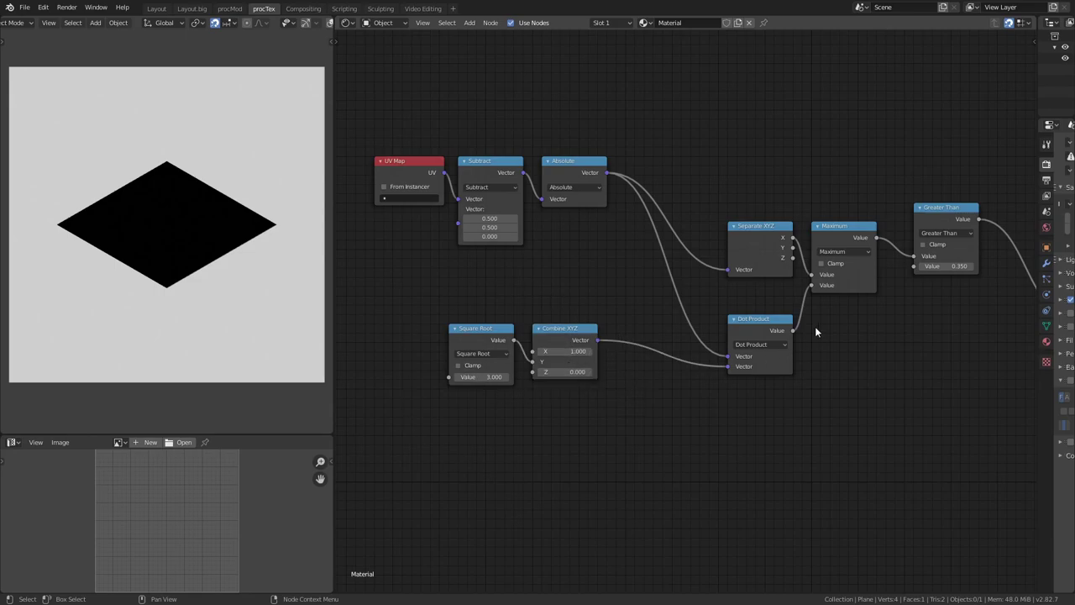
Insert a Vector Math node set to Normalize between Combine XYZ and the Dot Product's second vector, and align it in the row.
{"action": "left_click", "coordinate": [766, 326]}
{"action": "left_click", "coordinate": [497, 165]}
{"action": "key", "text": "shift+a"}
{"action": "mouse_move", "coordinate": [612, 409]}
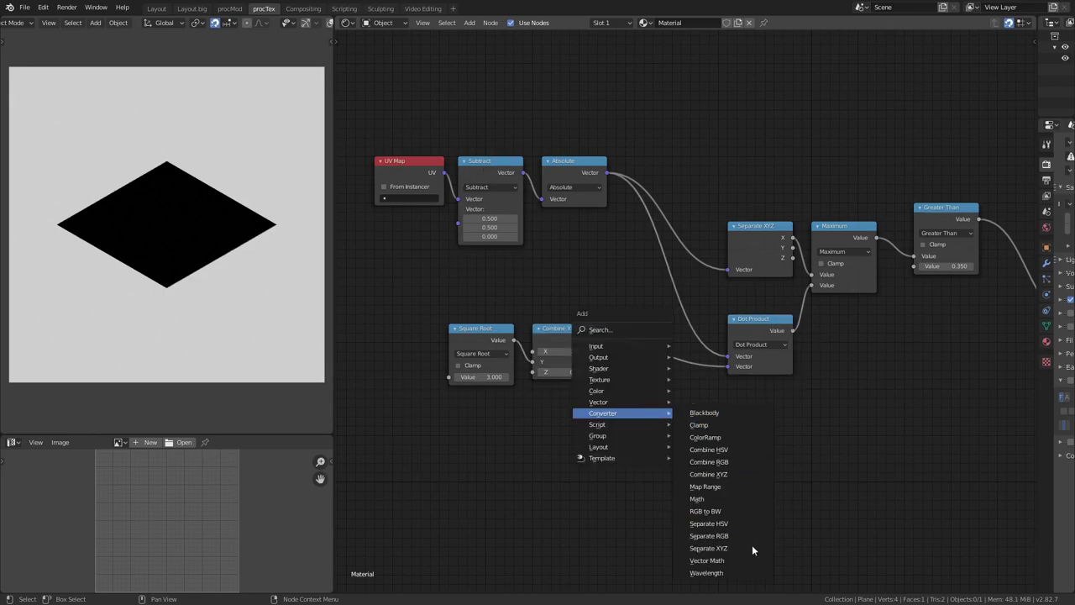
{"action": "left_click", "coordinate": [740, 554]}
{"action": "left_click", "coordinate": [668, 327]}
{"action": "left_click", "coordinate": [675, 344]}
{"action": "left_click", "coordinate": [722, 366]}
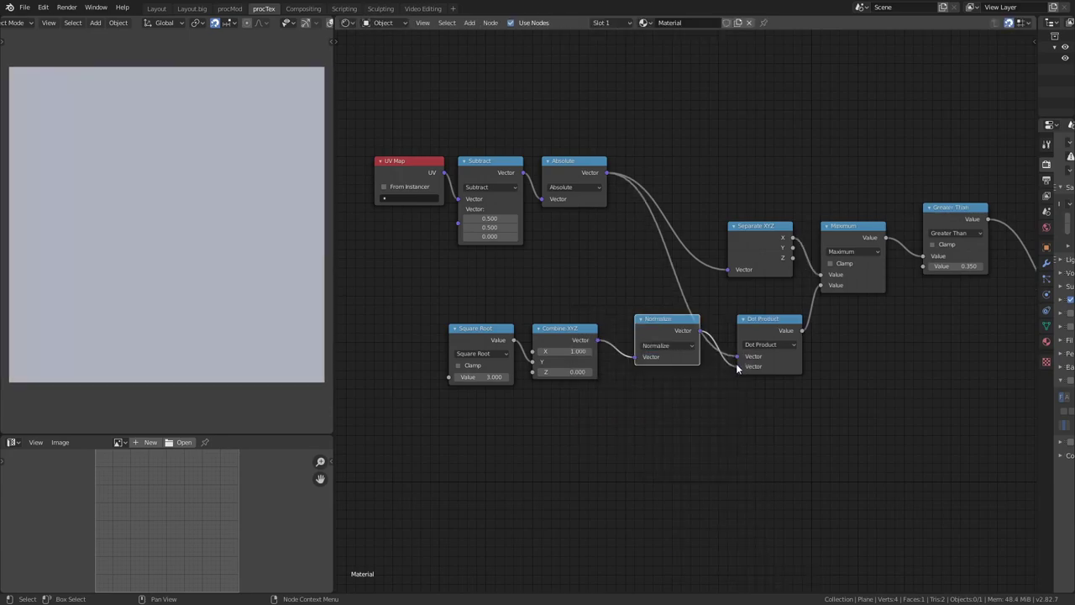
{"action": "left_click_drag", "start_coordinate": [672, 336], "coordinate": [672, 345]}
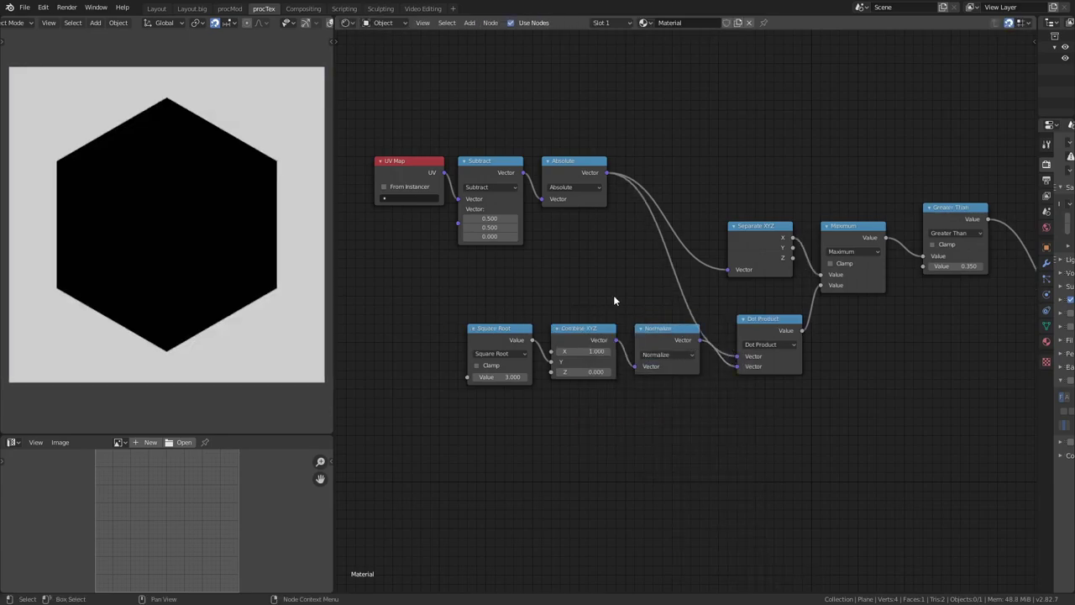
Set the Greater Than threshold to 0.41 and place the node next to Maximum.
{"action": "mouse_move", "coordinate": [958, 266]}
{"action": "left_mouse_down"}
{"action": "mouse_move", "coordinate": [945, 265]}
{"action": "mouse_move", "coordinate": [963, 265]}
{"action": "left_mouse_up"}
{"action": "left_click_drag", "start_coordinate": [958, 209], "coordinate": [934, 222]}
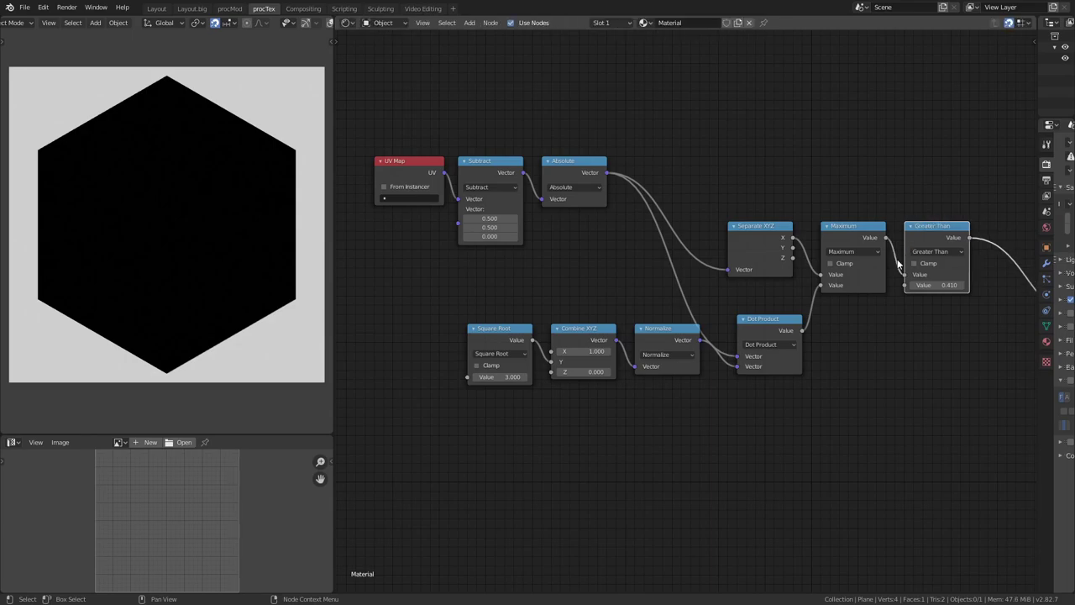
Insert a Vector Math node set to Scale directly after the UV Map and set its scale to 4.9.
{"action": "scroll", "coordinate": [902, 260], "scroll_direction": "down", "scroll_amount": 3}
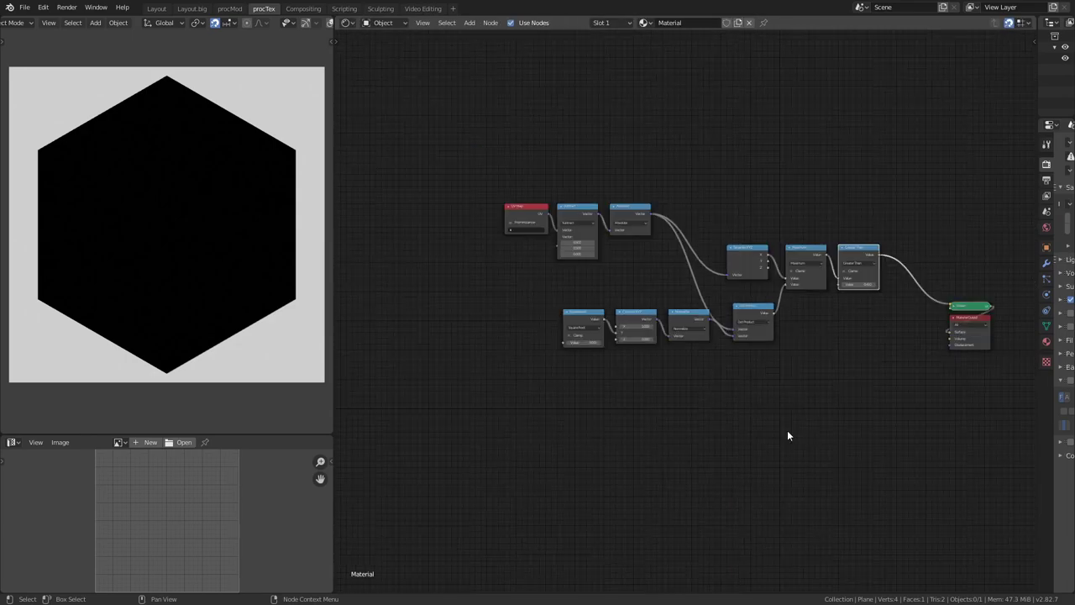
{"action": "scroll", "coordinate": [787, 435], "scroll_direction": "up", "scroll_amount": 2}
{"action": "middle_click_drag", "start_coordinate": [788, 435], "coordinate": [757, 250]}
{"action": "middle_click_drag", "start_coordinate": [649, 261], "coordinate": [818, 230]}
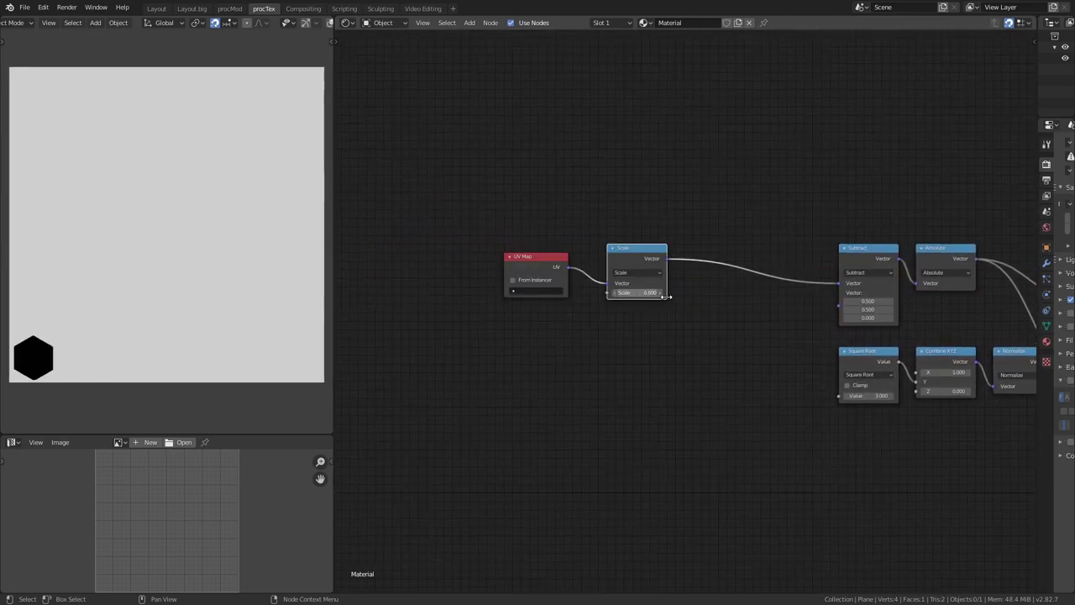
{"action": "left_click_drag", "start_coordinate": [645, 297], "coordinate": [689, 297]}
{"action": "left_click_drag", "start_coordinate": [643, 257], "coordinate": [626, 265]}
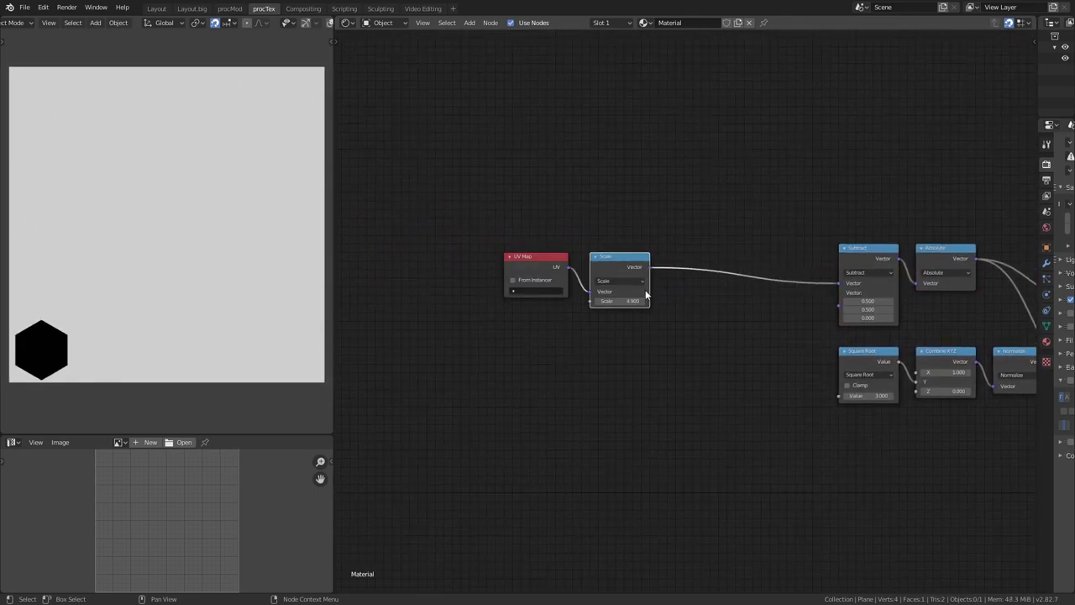
Duplicate the Scale node before Subtract, set the copy to Modulo, and enter 1 for its X and Y.
{"action": "key", "text": "shift+d"}
{"action": "left_click", "coordinate": [749, 259]}
{"action": "left_click", "coordinate": [735, 281]}
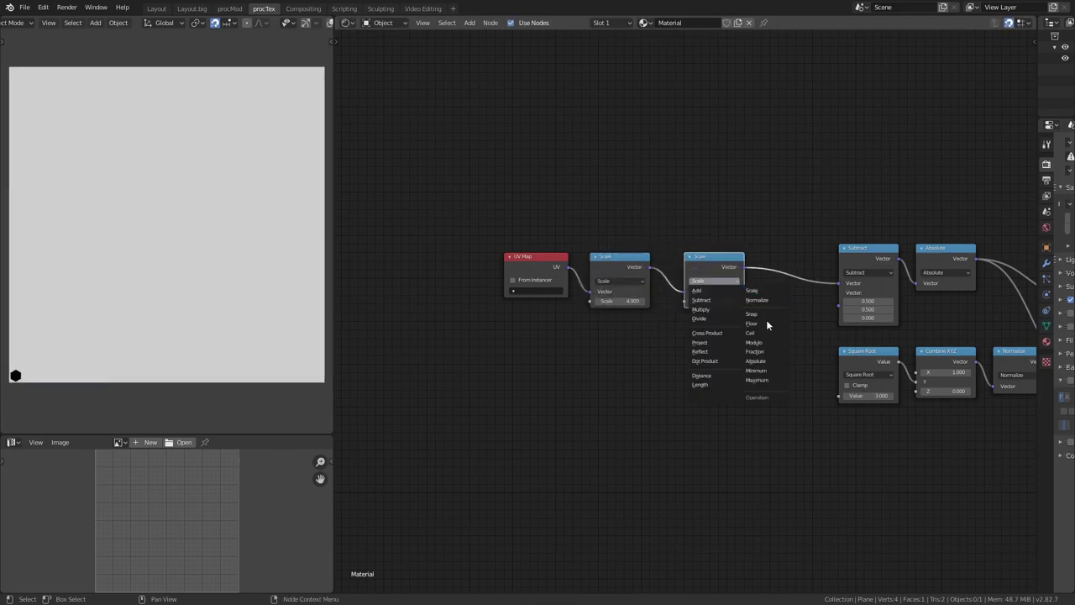
{"action": "left_click", "coordinate": [771, 342]}
{"action": "left_click_drag", "start_coordinate": [714, 309], "coordinate": [714, 317]}
{"action": "type", "text": "1"}
{"action": "key", "text": "Return"}
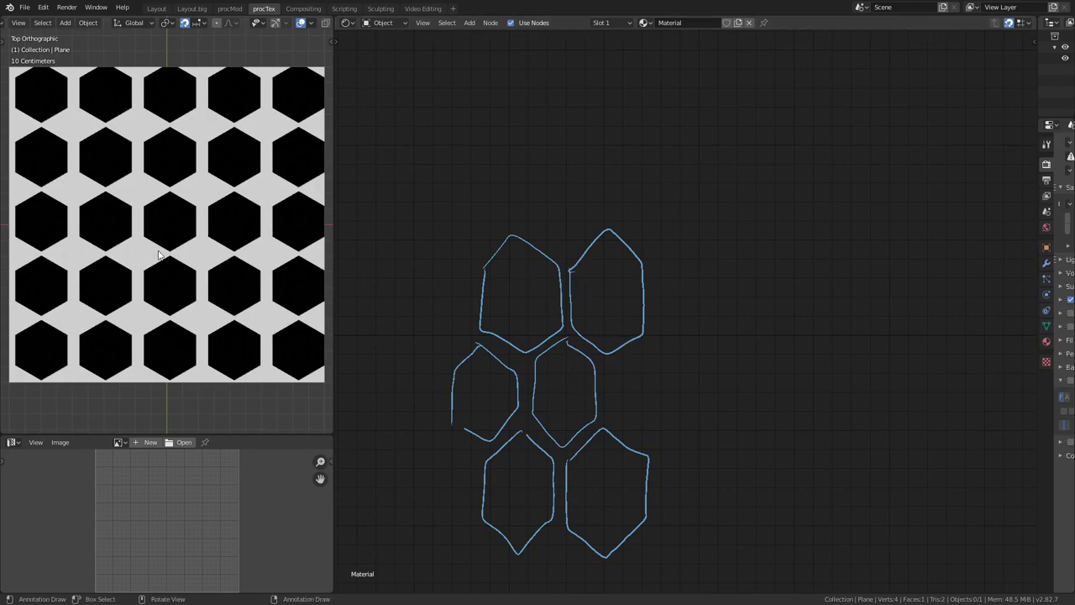
Number the sketched hexagons, writing 1 in the upper and lower rows and 2 in the middle row.
{"action": "middle_click_drag", "start_coordinate": [638, 325], "coordinate": [635, 317]}
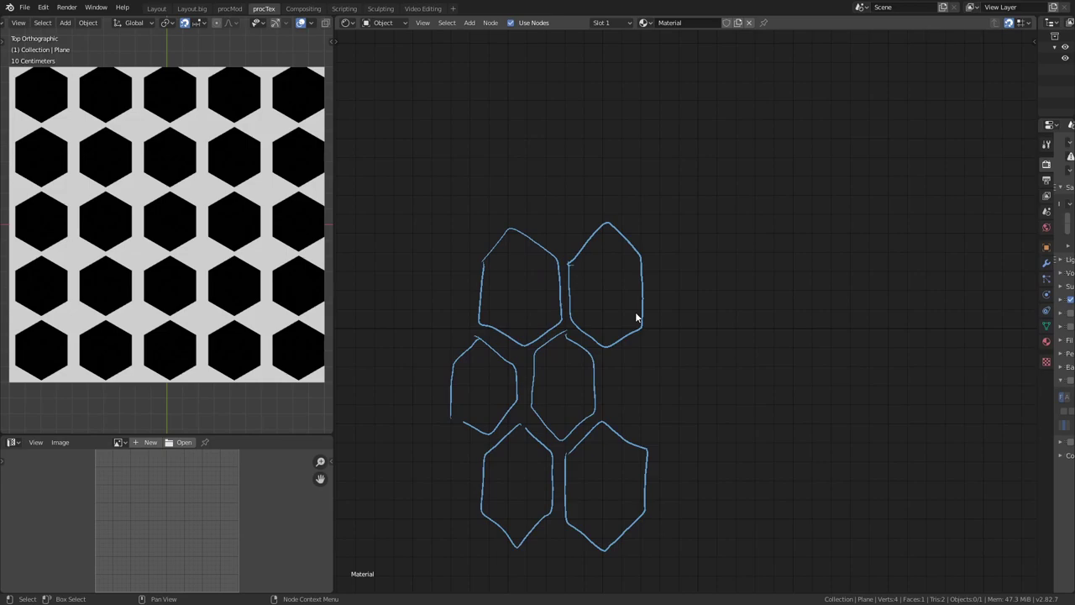
{"action": "left_click_drag", "start_coordinate": [606, 277], "coordinate": [606, 302]}
{"action": "left_click_drag", "start_coordinate": [518, 274], "coordinate": [519, 302]}
{"action": "left_click_drag", "start_coordinate": [516, 474], "coordinate": [519, 500]}
{"action": "left_click_drag", "start_coordinate": [586, 476], "coordinate": [586, 496]}
{"action": "left_click_drag", "start_coordinate": [486, 376], "coordinate": [501, 395]}
{"action": "left_click_drag", "start_coordinate": [558, 377], "coordinate": [575, 395]}
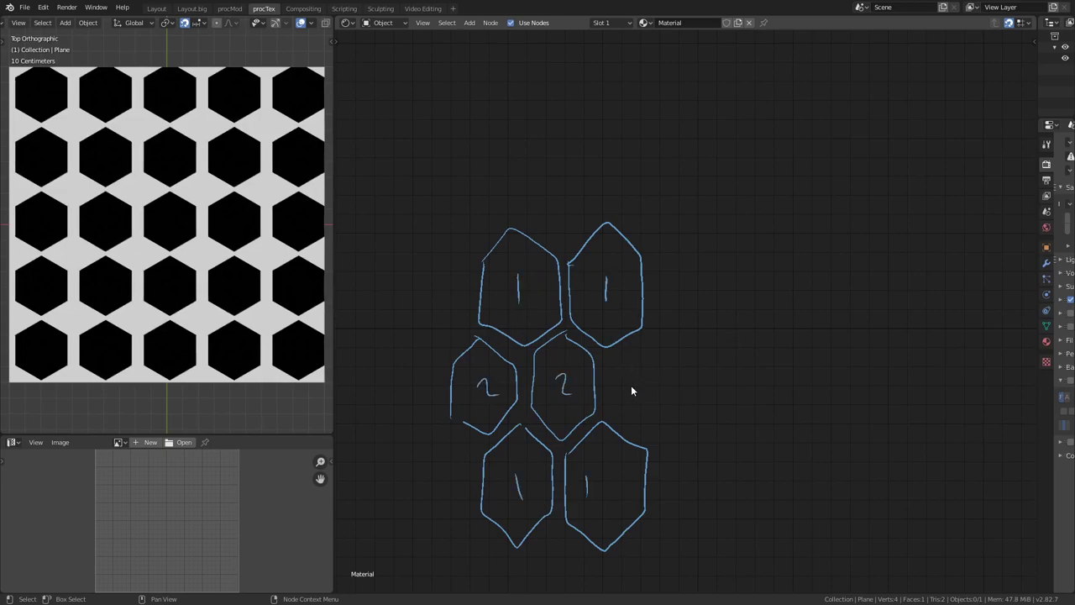
Erase the hexagon row sketch from the node editor and return to the UV Map, Scale and Modulo nodes.
{"action": "left_click_drag", "start_coordinate": [632, 375], "coordinate": [636, 388]}
{"action": "scroll", "coordinate": [588, 403], "scroll_direction": "down", "scroll_amount": 4, "text": "shift"}
{"action": "left_click_drag", "start_coordinate": [558, 438], "coordinate": [578, 453]}
{"action": "left_click_drag", "start_coordinate": [462, 445], "coordinate": [475, 457]}
{"action": "scroll", "coordinate": [546, 441], "scroll_direction": "up", "scroll_amount": 5, "text": "shift"}
{"action": "middle_click_drag", "start_coordinate": [629, 404], "coordinate": [644, 336]}
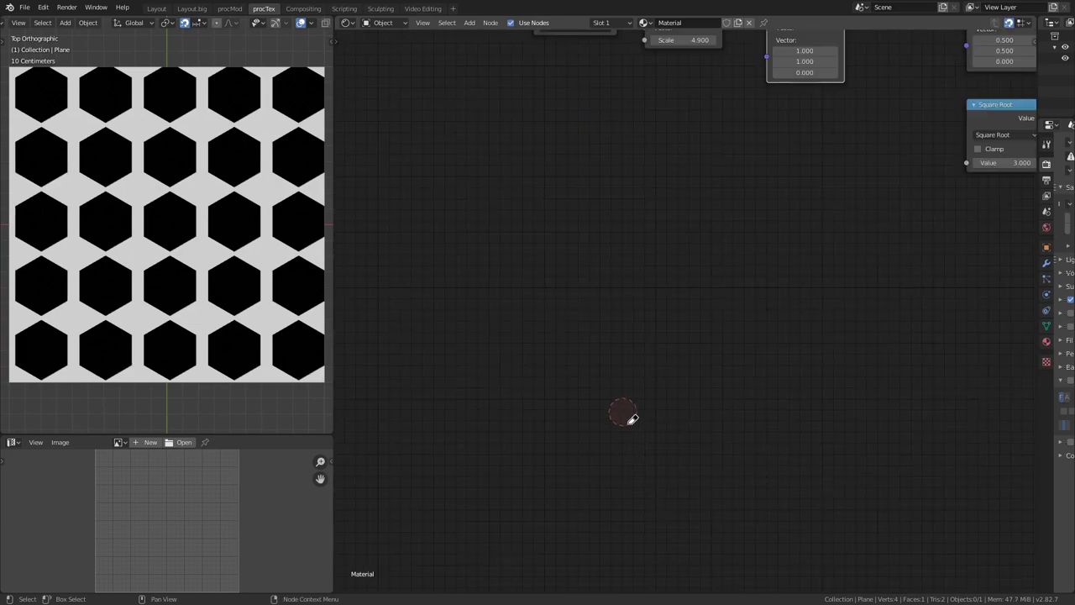
{"action": "scroll", "coordinate": [624, 420], "scroll_direction": "up", "scroll_amount": 4, "text": "shift"}
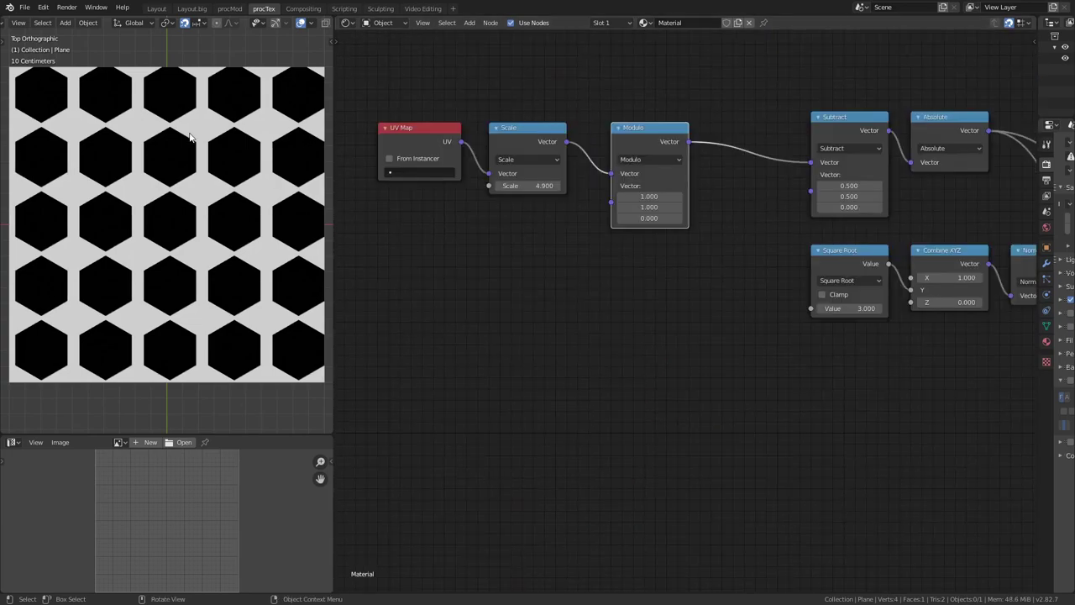
Move the UV Map and Scale nodes closer to Modulo and set the Scale node's scale to 5.
{"action": "scroll", "coordinate": [678, 383], "scroll_direction": "up", "scroll_amount": 4, "text": "shift"}
{"action": "scroll", "coordinate": [577, 252], "scroll_direction": "up", "scroll_amount": 3, "text": "ctrl"}
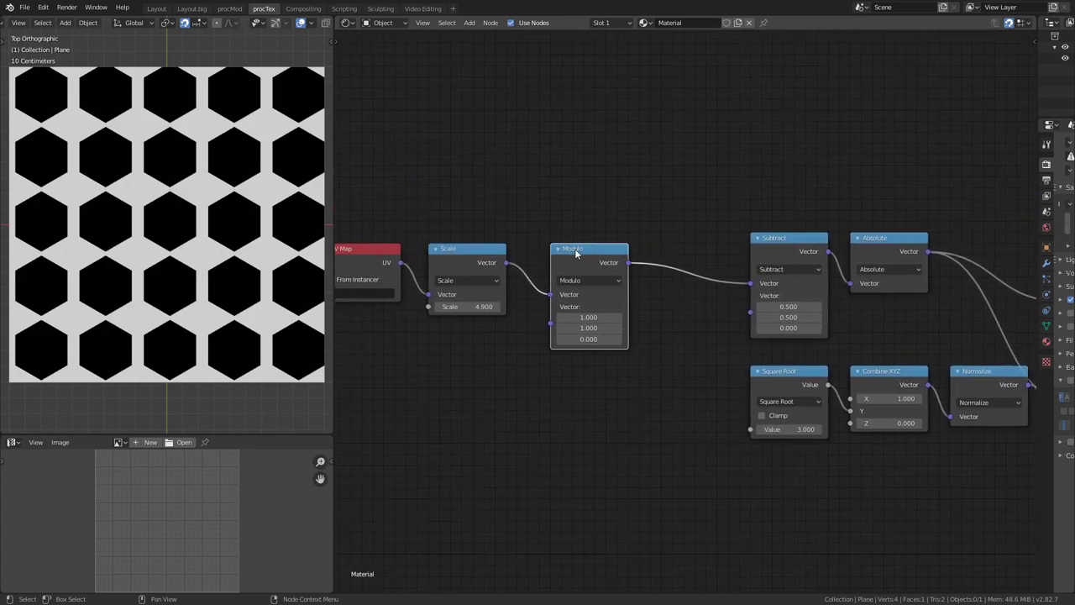
{"action": "left_click_drag", "start_coordinate": [420, 242], "coordinate": [537, 319]}
{"action": "key", "text": "g"}
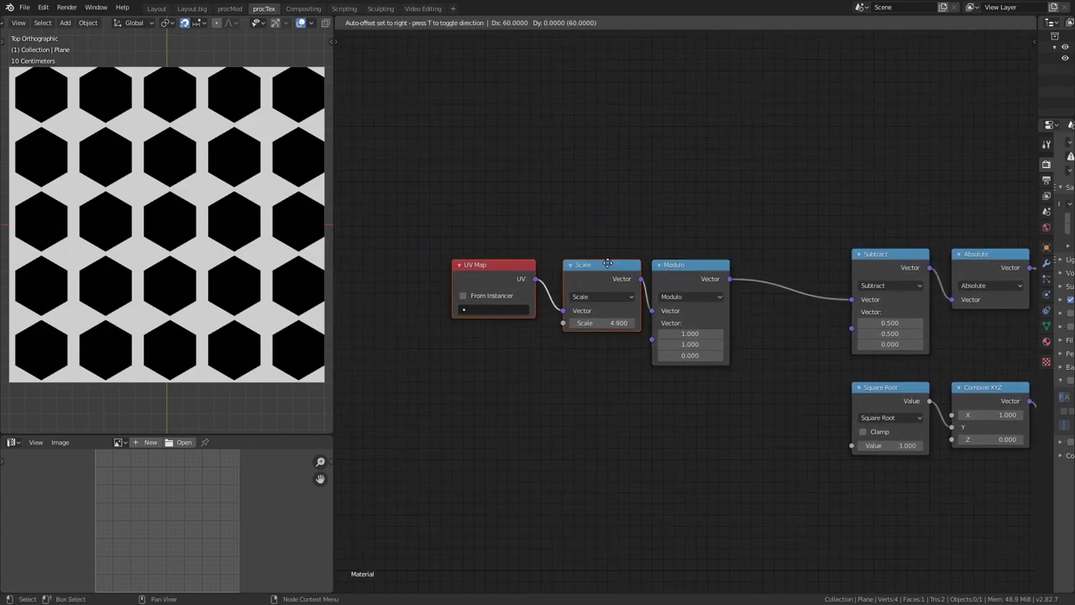
{"action": "left_click", "coordinate": [604, 264]}
{"action": "scroll", "coordinate": [603, 319], "scroll_direction": "up", "scroll_amount": 1, "text": "shift"}
{"action": "double_click", "coordinate": [575, 363]}
{"action": "key", "text": "Return"}
Raise Modulo's Y to 1.710 and Subtract's Y to 0.850 to space the hexagon rows apart and keep the hexagons whole.
{"action": "scroll", "coordinate": [664, 403], "scroll_direction": "up", "scroll_amount": 4}
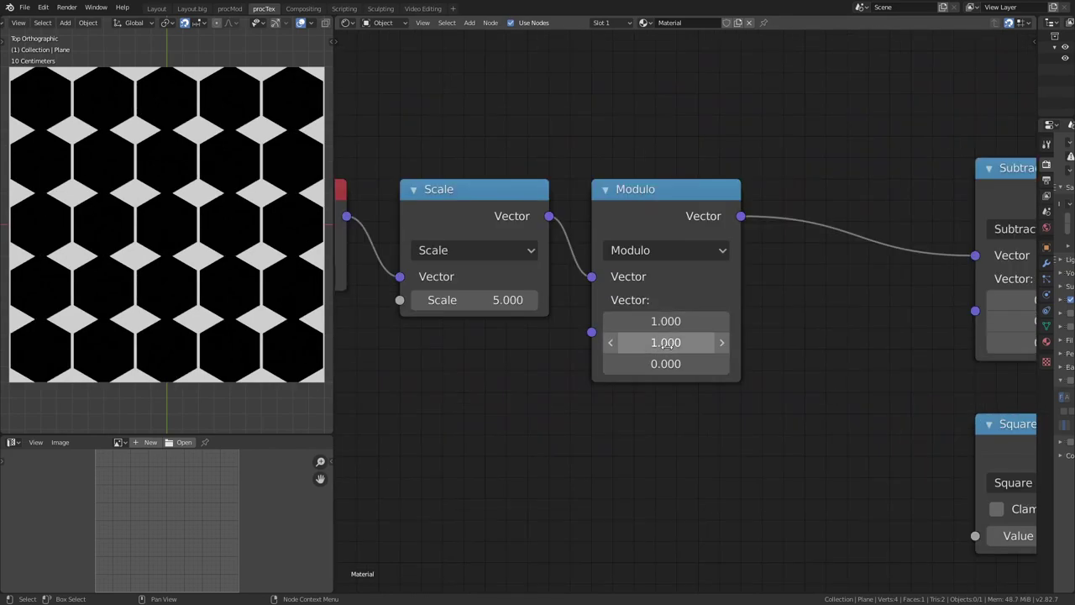
{"action": "left_click_drag", "start_coordinate": [665, 342], "coordinate": [702, 342]}
{"action": "middle_click_drag", "start_coordinate": [791, 235], "coordinate": [561, 221]}
{"action": "mouse_move", "coordinate": [817, 308]}
{"action": "left_mouse_down"}
{"action": "mouse_move", "coordinate": [850, 308]}
{"action": "mouse_move", "coordinate": [812, 309]}
{"action": "mouse_move", "coordinate": [821, 308]}
{"action": "left_mouse_up"}
{"action": "scroll", "coordinate": [722, 311], "scroll_direction": "down", "scroll_amount": 2}
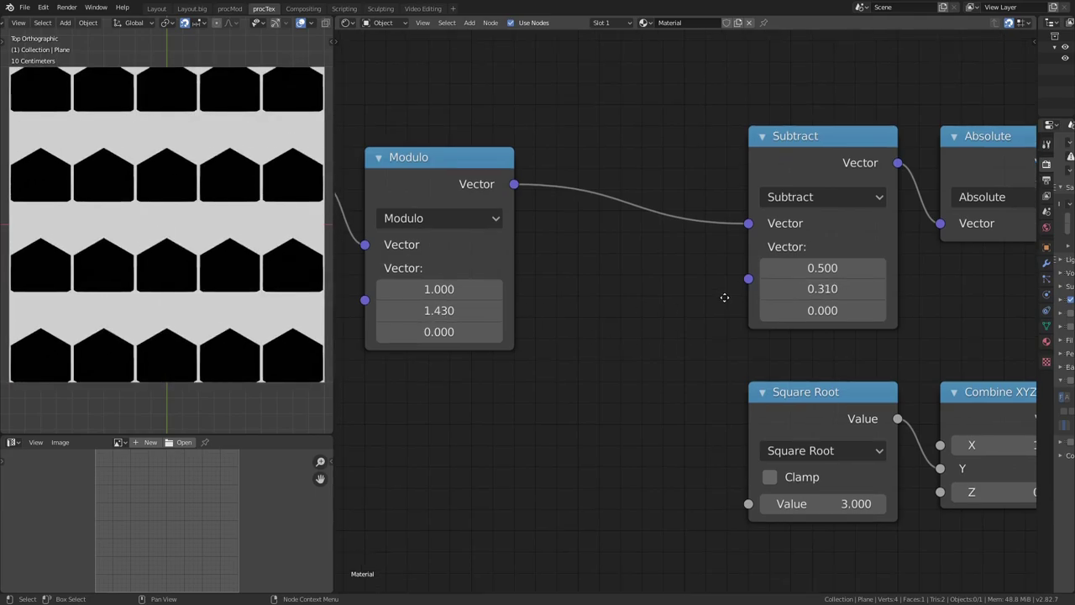
{"action": "scroll", "coordinate": [727, 285], "scroll_direction": "up", "scroll_amount": 1, "text": "shift"}
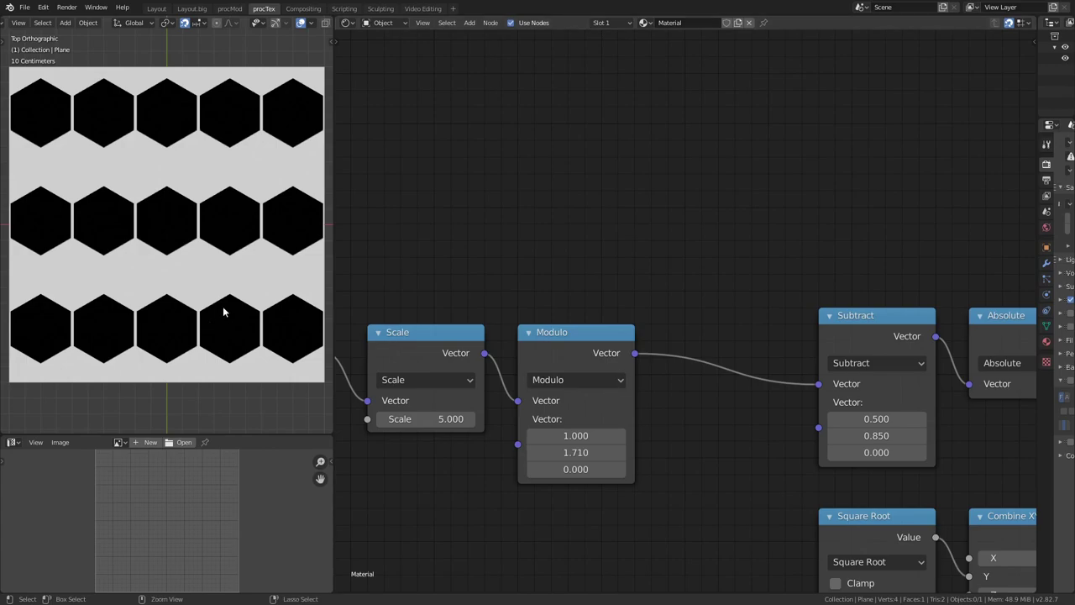
Maximize the 3D viewport and sketch a right triangle joining hexagon centres across two neighbouring rows, with the hypotenuse midpoint marked.
{"action": "key", "text": "ctrl+space"}
{"action": "middle_click_drag", "start_coordinate": [531, 292], "coordinate": [510, 200], "text": "shift"}
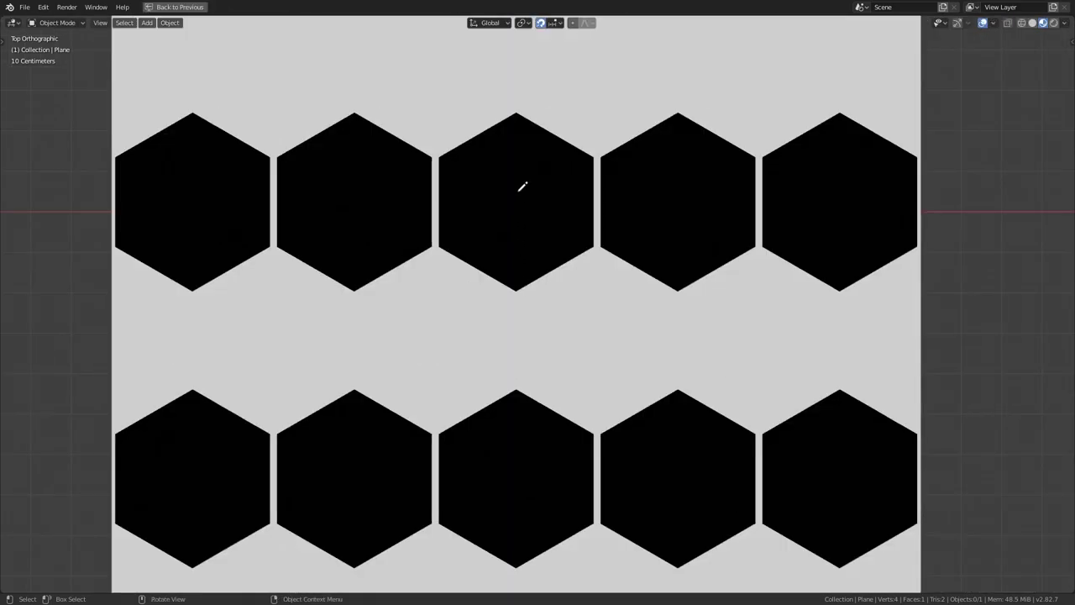
{"action": "left_click_drag", "start_coordinate": [513, 484], "coordinate": [515, 488]}
{"action": "left_click_drag", "start_coordinate": [679, 485], "coordinate": [680, 489]}
{"action": "mouse_move", "coordinate": [514, 487]}
{"action": "left_mouse_down"}
{"action": "mouse_move", "coordinate": [580, 477]}
{"action": "mouse_move", "coordinate": [679, 485]}
{"action": "left_mouse_up"}
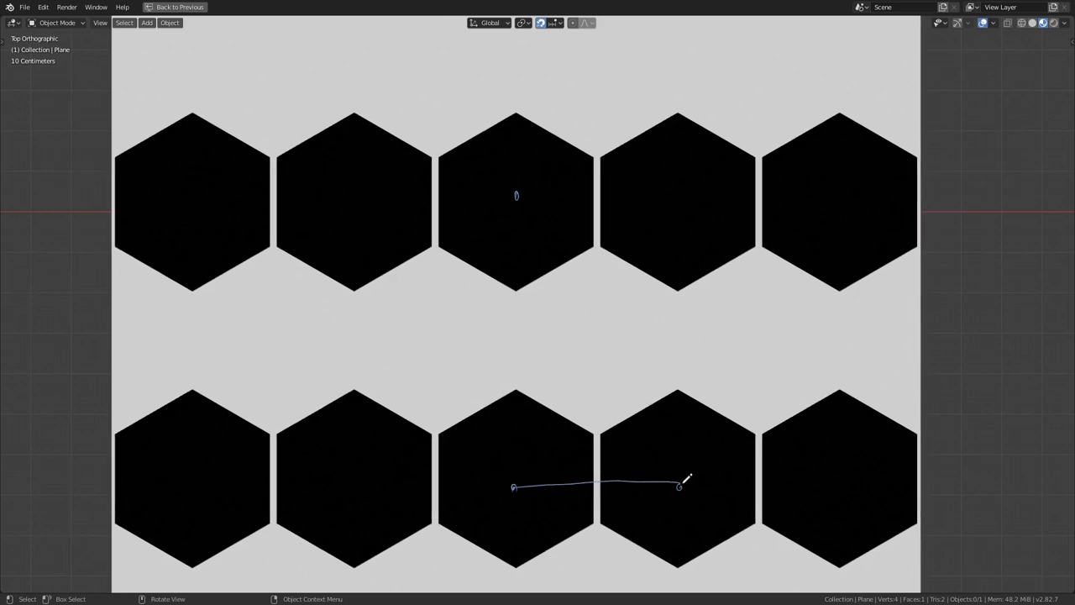
{"action": "mouse_move", "coordinate": [516, 198]}
{"action": "left_mouse_down"}
{"action": "mouse_move", "coordinate": [515, 488]}
{"action": "mouse_move", "coordinate": [517, 199]}
{"action": "mouse_move", "coordinate": [678, 486]}
{"action": "left_mouse_up"}
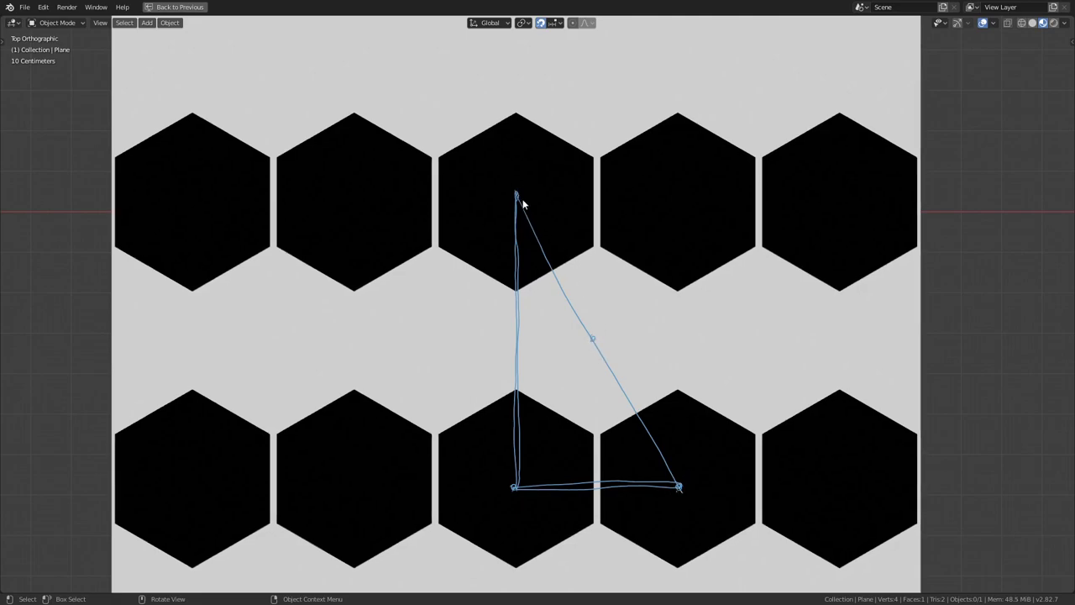
Mark the hexagon edges crossing the hypotenuse and label the triangle's sides 2, 1 and √3.
{"action": "left_click_drag", "start_coordinate": [638, 404], "coordinate": [648, 424]}
{"action": "left_click_drag", "start_coordinate": [549, 252], "coordinate": [555, 270]}
{"action": "left_click_drag", "start_coordinate": [628, 324], "coordinate": [648, 335]}
{"action": "left_click_drag", "start_coordinate": [634, 308], "coordinate": [632, 310]}
{"action": "left_click_drag", "start_coordinate": [586, 504], "coordinate": [585, 507]}
{"action": "mouse_move", "coordinate": [470, 368]}
{"action": "left_mouse_down"}
{"action": "mouse_move", "coordinate": [465, 338]}
{"action": "mouse_move", "coordinate": [494, 310]}
{"action": "mouse_move", "coordinate": [480, 356]}
{"action": "left_mouse_up"}
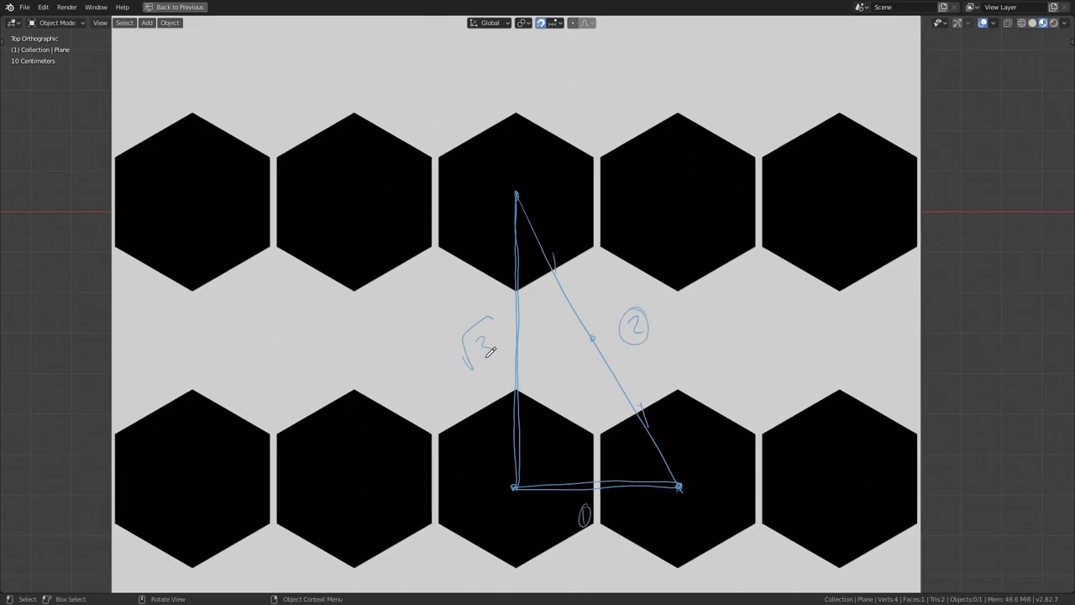
Return to the node editor, move Square Root and Combine XYZ below UV Map and Scale, and link Combine XYZ to Modulo's second vector.
{"action": "key", "text": "ctrl+space"}
{"action": "scroll", "coordinate": [842, 254], "scroll_direction": "up", "scroll_amount": 4}
{"action": "left_click_drag", "start_coordinate": [943, 407], "coordinate": [637, 401]}
{"action": "left_click_drag", "start_coordinate": [714, 422], "coordinate": [529, 303]}
{"action": "scroll", "coordinate": [781, 285], "scroll_direction": "down", "scroll_amount": 3}
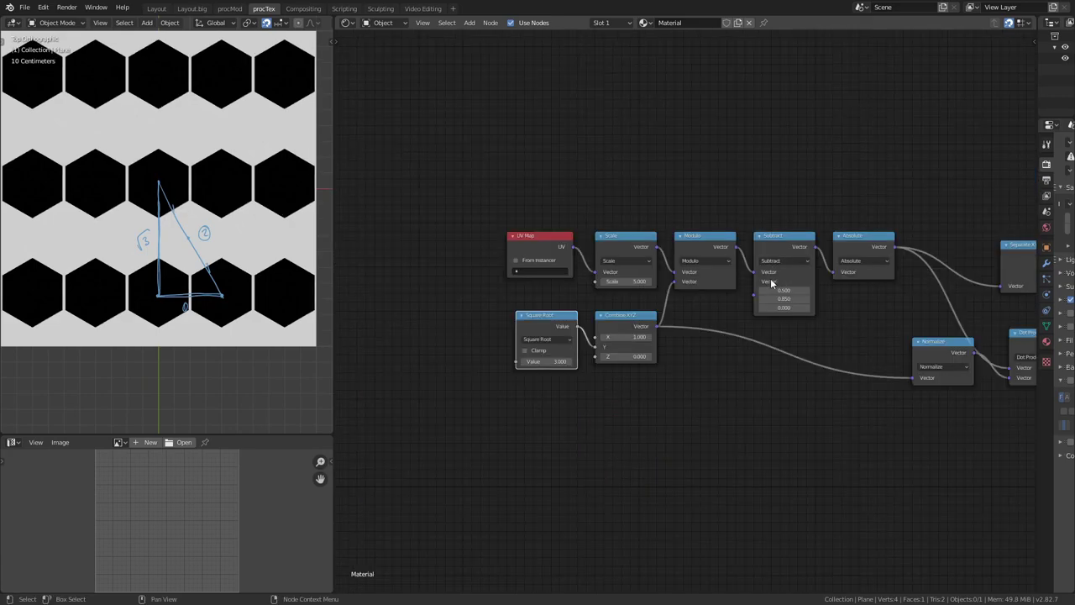
{"action": "scroll", "coordinate": [756, 319], "scroll_direction": "up", "scroll_amount": 3}
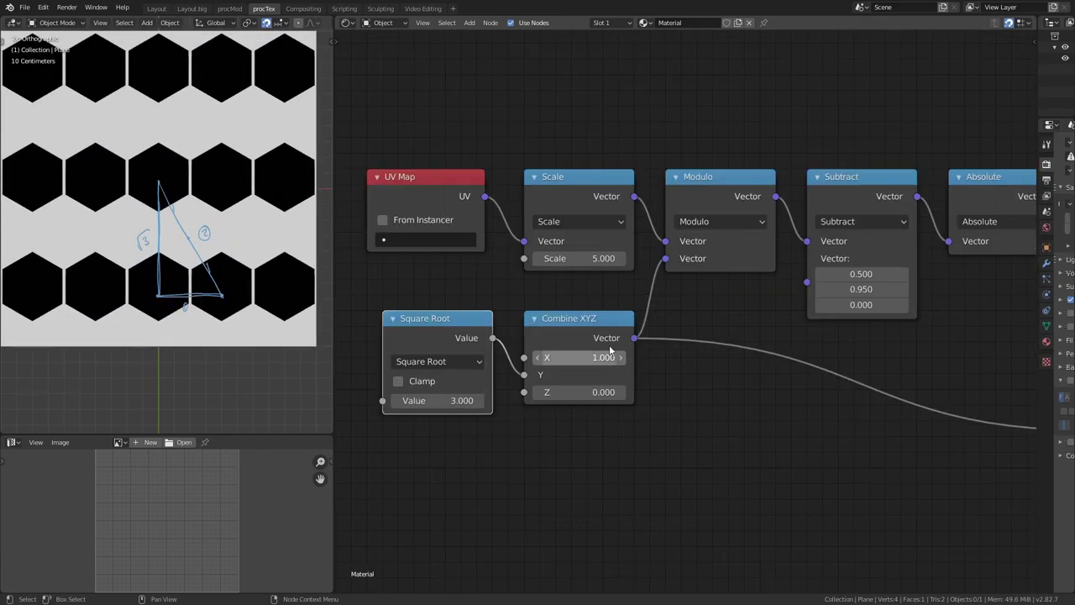
Duplicate Subtract as a Divide node that divides the Combine XYZ vector by 2 on all axes, feeding Subtract's second vector.
{"action": "left_click", "coordinate": [856, 182]}
{"action": "key", "text": "shift+d"}
{"action": "left_click", "coordinate": [716, 312]}
{"action": "left_click", "coordinate": [721, 347]}
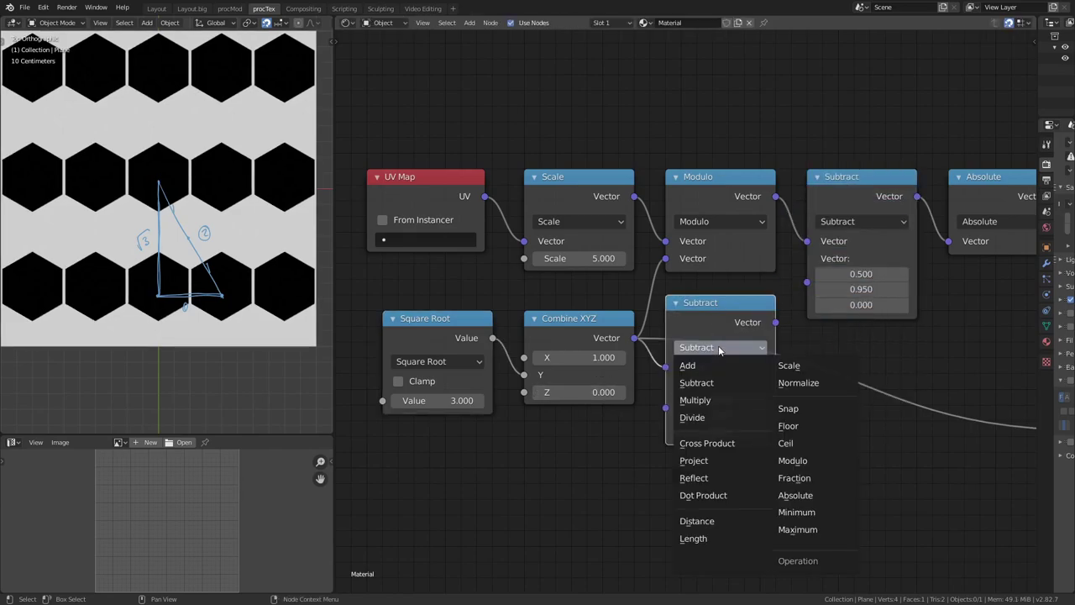
{"action": "left_click", "coordinate": [696, 412]}
{"action": "left_click_drag", "start_coordinate": [775, 322], "coordinate": [808, 288]}
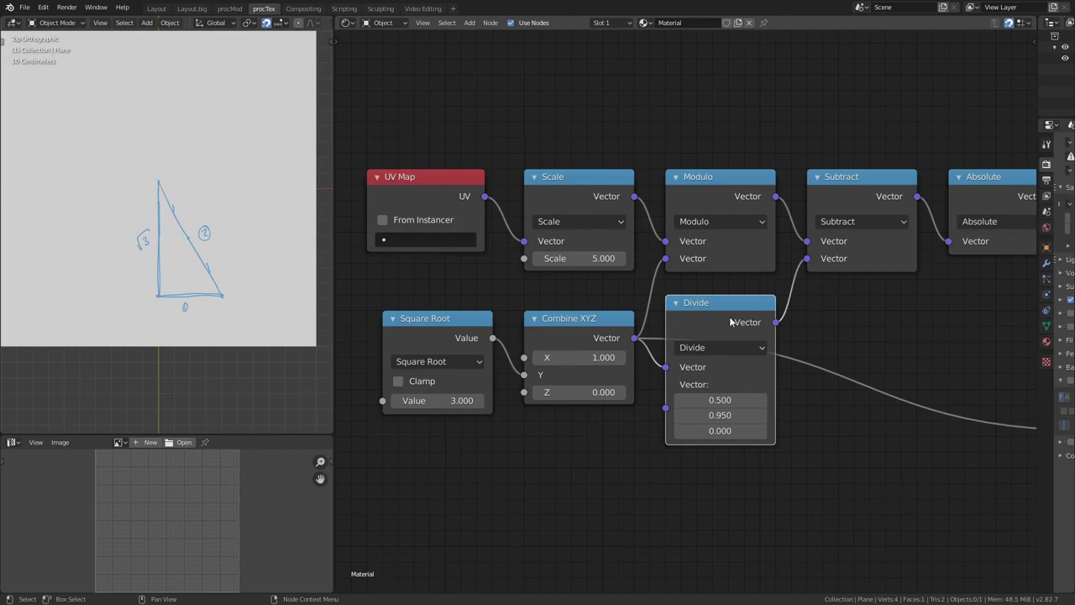
{"action": "left_click_drag", "start_coordinate": [720, 400], "coordinate": [723, 439]}
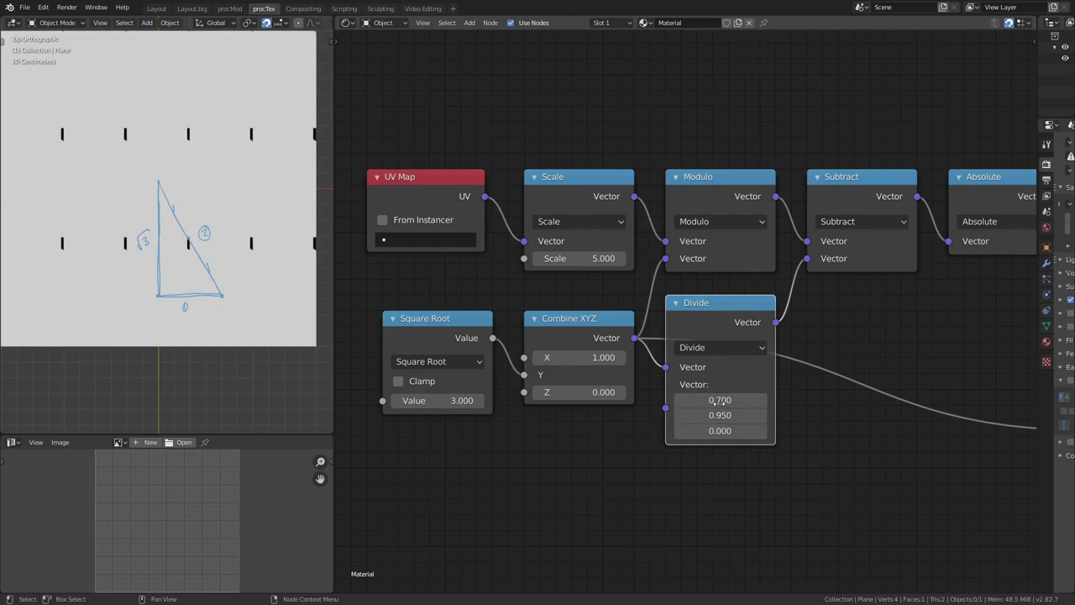
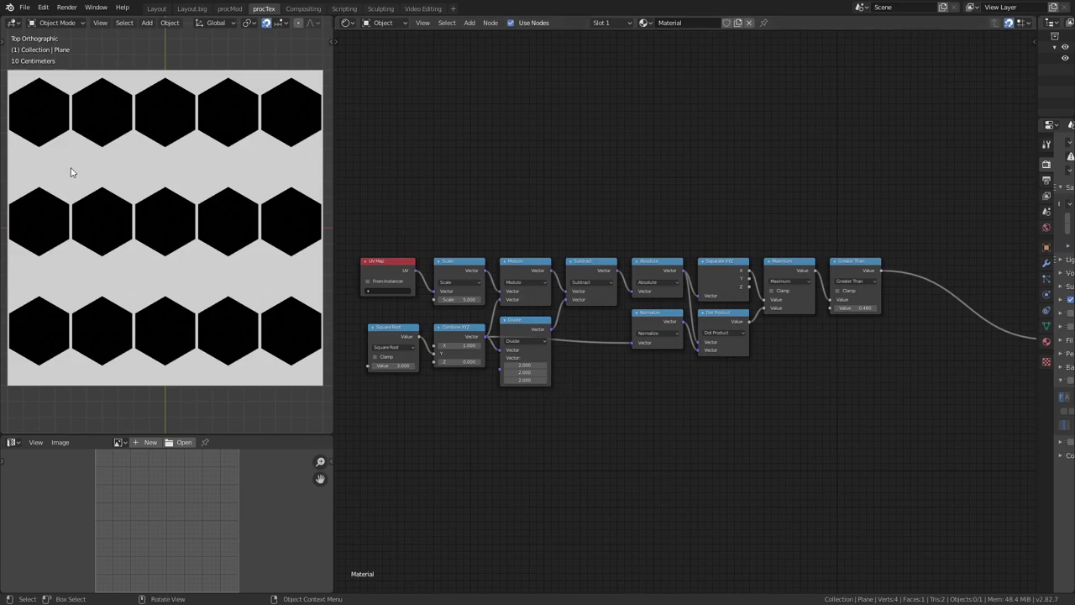
Sketch a triangle between the lower-left hexagon centres with a vertical line from its base to the hypotenuse midpoint.
{"action": "mouse_move", "coordinate": [86, 328]}
{"action": "left_mouse_down"}
{"action": "mouse_move", "coordinate": [37, 228]}
{"action": "mouse_move", "coordinate": [59, 330]}
{"action": "left_mouse_up"}
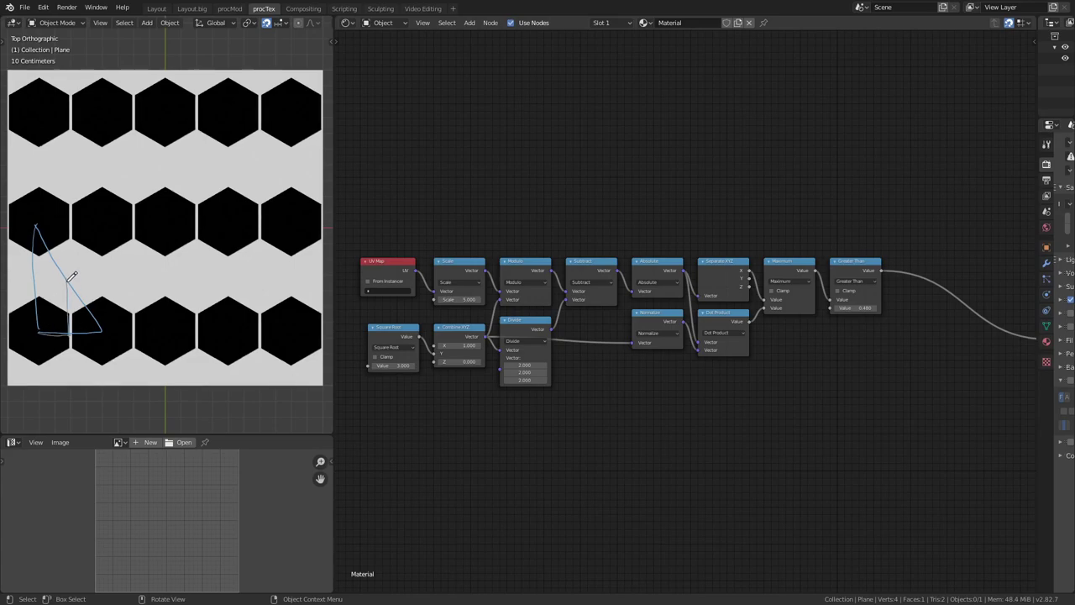
Duplicate the node chain from Modulo and Divide through Greater Than with its input links kept, placing the copy below the original.
{"action": "scroll", "coordinate": [439, 394], "scroll_direction": "up", "scroll_amount": 3}
{"action": "left_click_drag", "start_coordinate": [654, 270], "coordinate": [821, 423]}
{"action": "scroll", "coordinate": [683, 345], "scroll_direction": "down", "scroll_amount": 3}
{"action": "key", "text": "Home"}
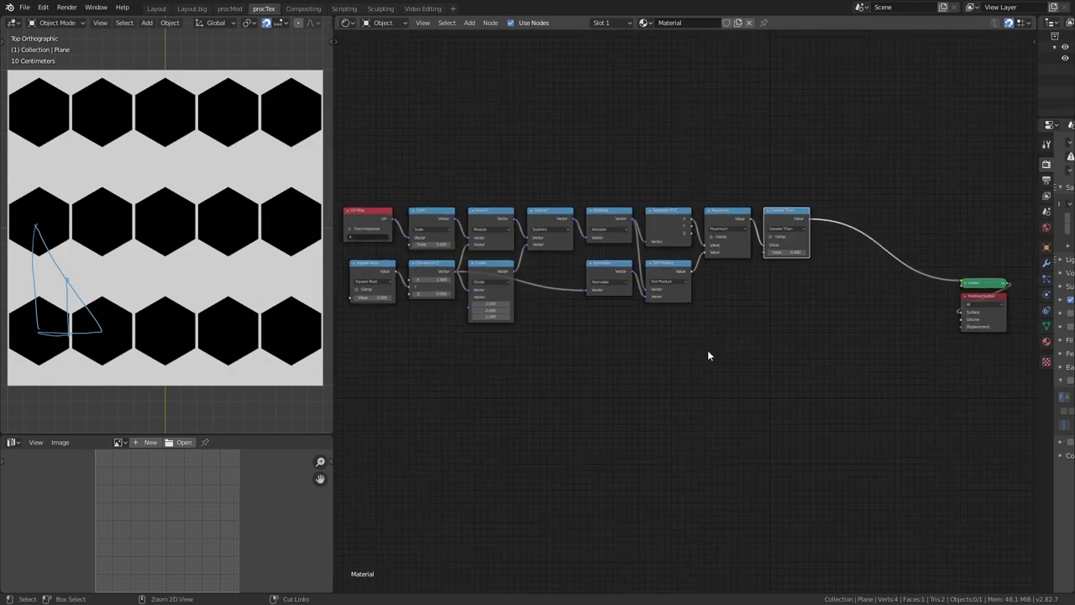
{"action": "key", "text": "a"}
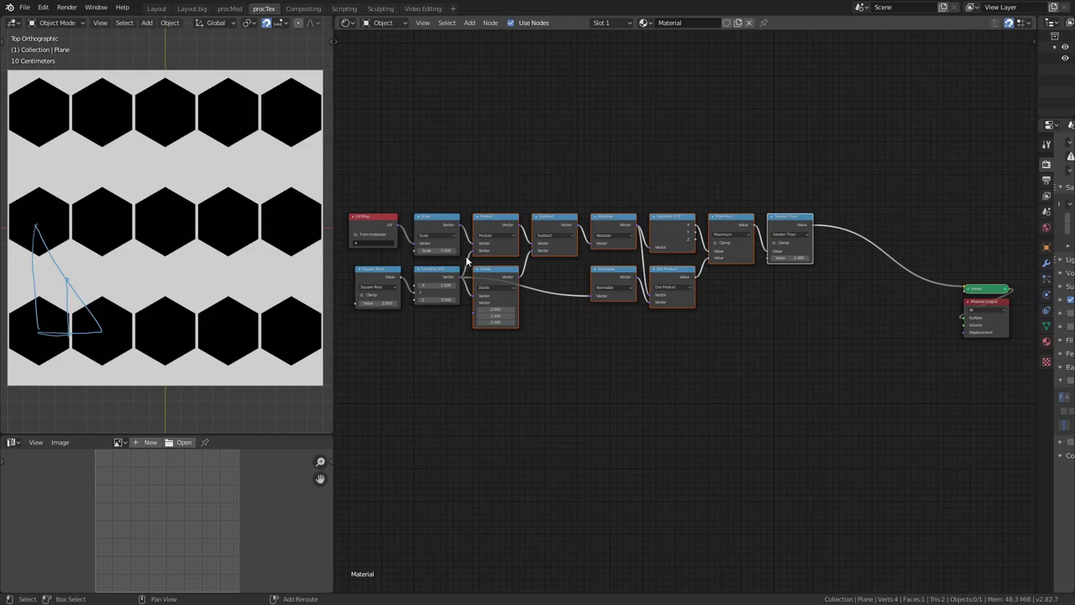
{"action": "left_click", "coordinate": [467, 289]}
{"action": "left_click_drag", "start_coordinate": [464, 183], "coordinate": [855, 362]}
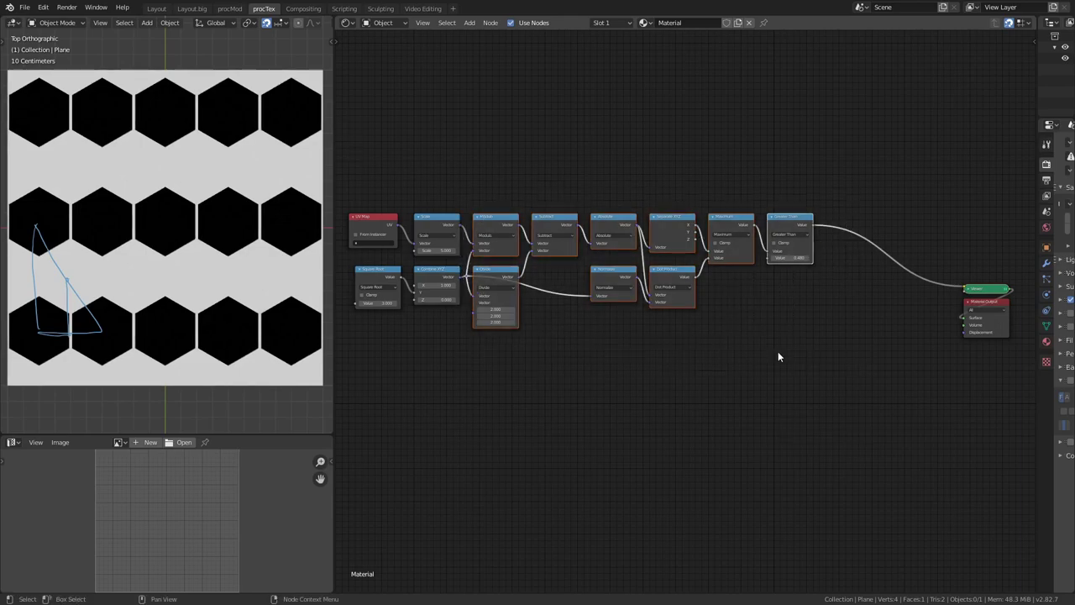
{"action": "scroll", "coordinate": [795, 358], "scroll_direction": "left", "scroll_amount": 4}
{"action": "middle_click_drag", "start_coordinate": [736, 353], "coordinate": [726, 325]}
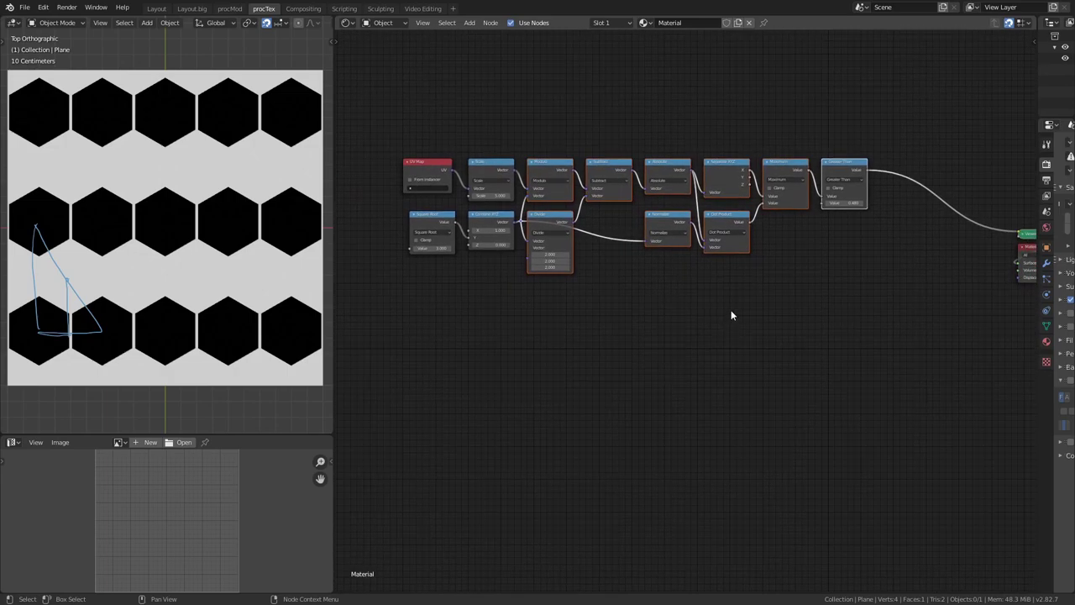
{"action": "key", "text": "shift+d"}
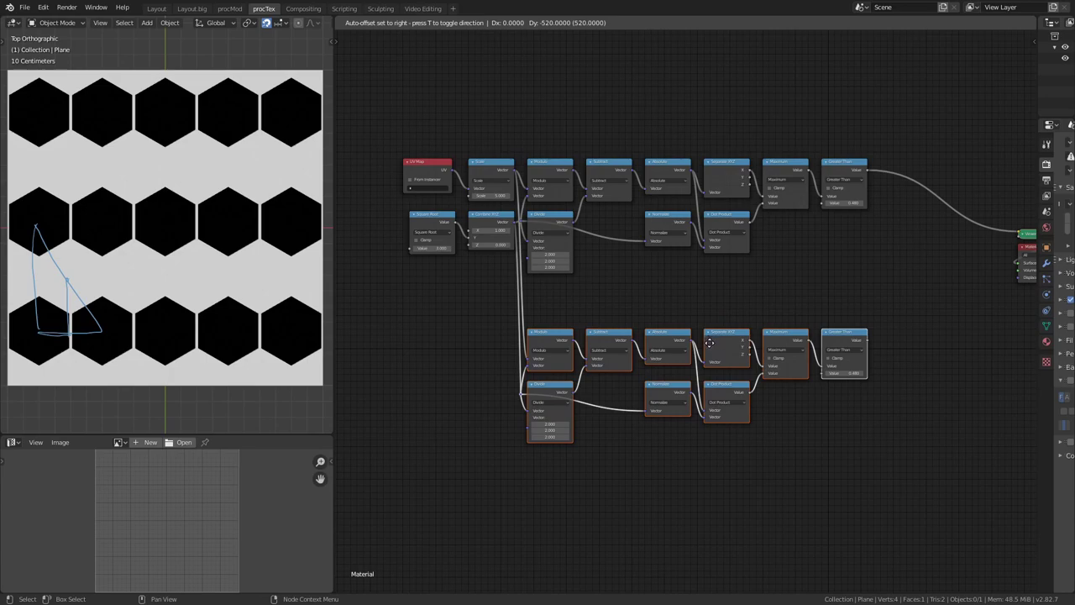
{"action": "left_click", "coordinate": [709, 342]}
Compare the original and duplicated Greater Than outputs in the viewer.
{"action": "left_click", "coordinate": [838, 352], "text": "ctrl+shift"}
{"action": "left_click", "coordinate": [846, 173], "text": "ctrl+shift"}
{"action": "left_click", "coordinate": [853, 333], "text": "ctrl+shift"}
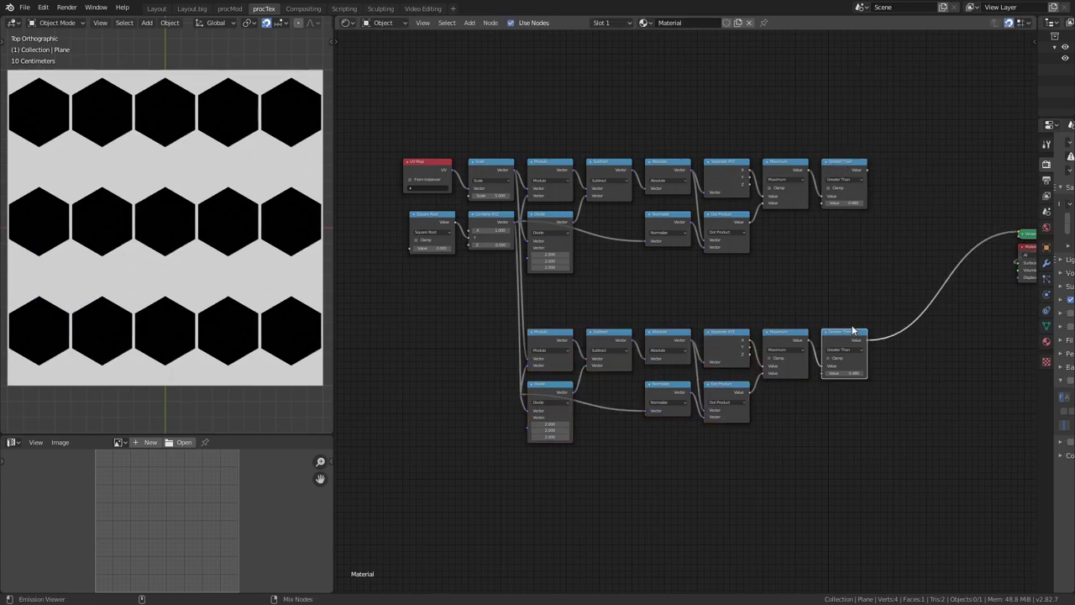
Add a Mapping node beside the duplicated Modulo node.
{"action": "middle_click_drag", "start_coordinate": [588, 368], "coordinate": [683, 310]}
{"action": "key", "text": "shift+a"}
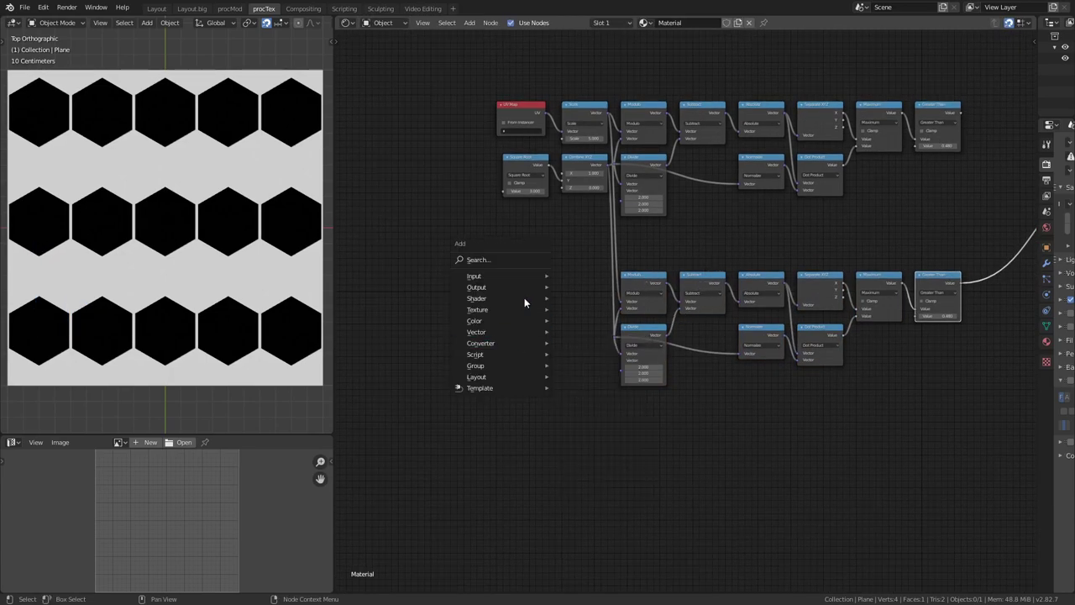
{"action": "mouse_move", "coordinate": [516, 331]}
{"action": "left_click", "coordinate": [579, 357]}
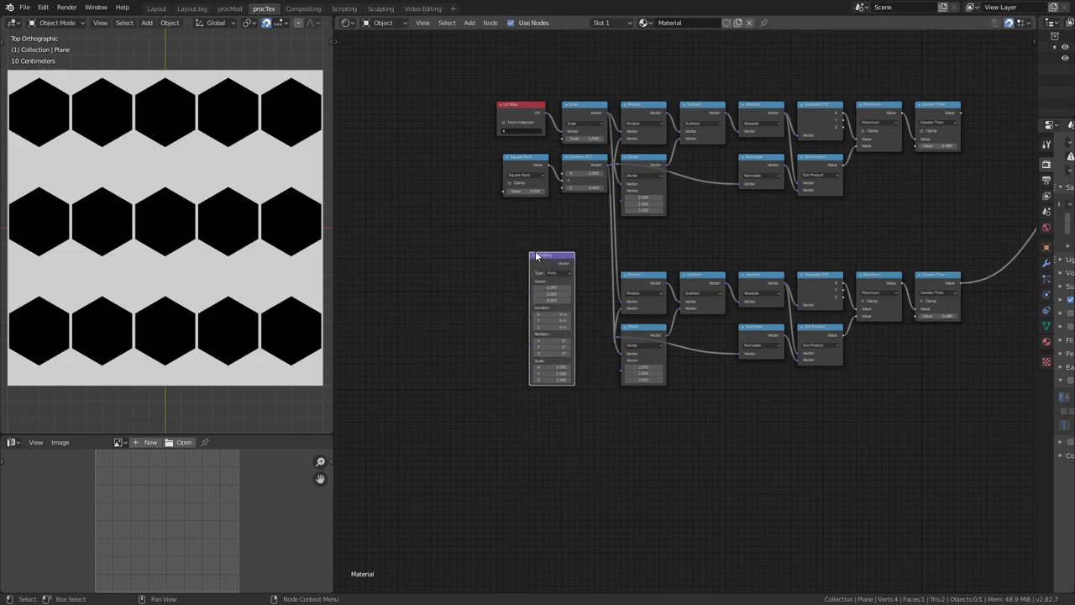
{"action": "left_click", "coordinate": [522, 250]}
Route the Scale output through Mapping into the lower Modulo and drive Mapping's Location with the upper Divide output.
{"action": "scroll", "coordinate": [653, 130], "scroll_direction": "up", "scroll_amount": 2}
{"action": "left_click_drag", "start_coordinate": [652, 126], "coordinate": [589, 364]}
{"action": "middle_click_drag", "start_coordinate": [641, 348], "coordinate": [576, 343]}
{"action": "left_click_drag", "start_coordinate": [576, 341], "coordinate": [605, 374]}
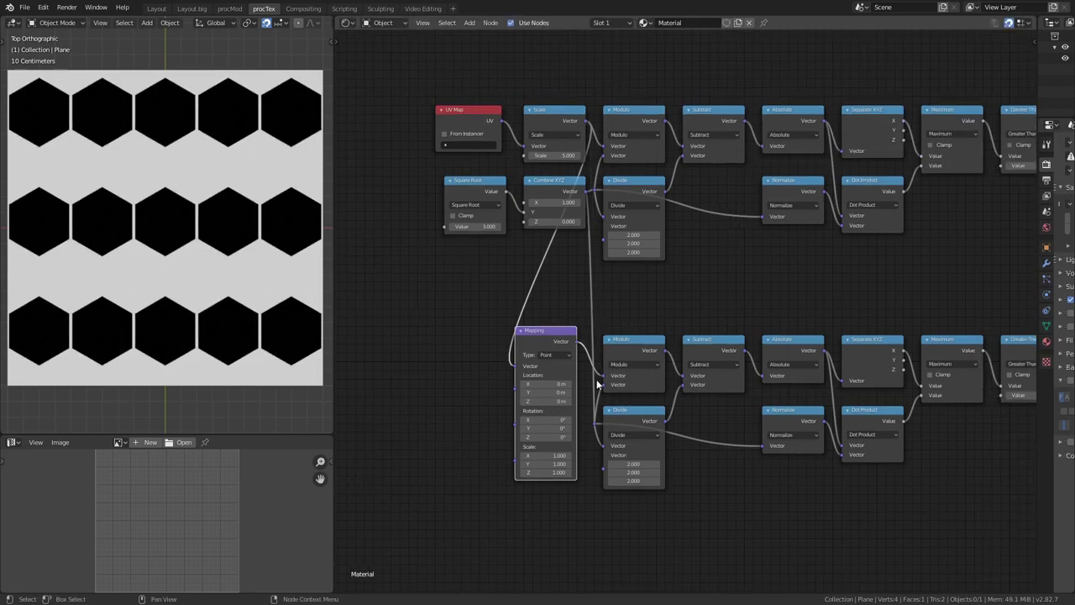
{"action": "mouse_move", "coordinate": [544, 392]}
{"action": "left_mouse_down"}
{"action": "mouse_move", "coordinate": [559, 393]}
{"action": "mouse_move", "coordinate": [544, 393]}
{"action": "left_mouse_up"}
{"action": "left_click_drag", "start_coordinate": [663, 194], "coordinate": [516, 366]}
Change both Greater Than nodes to Less Than and preview the lower one's output.
{"action": "left_click", "coordinate": [875, 155]}
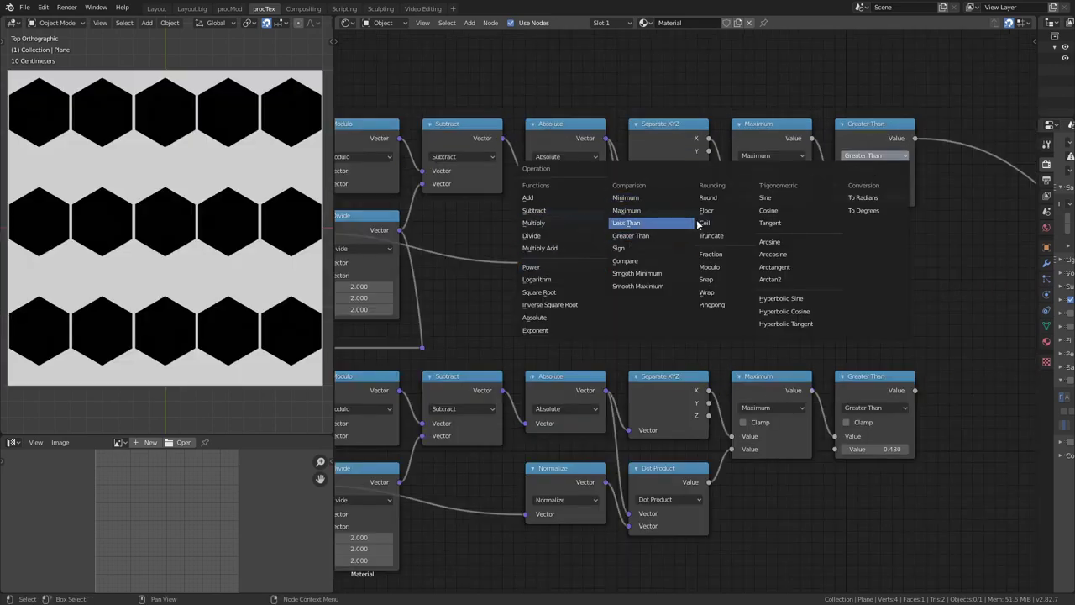
{"action": "left_click", "coordinate": [645, 222]}
{"action": "left_click", "coordinate": [863, 407]}
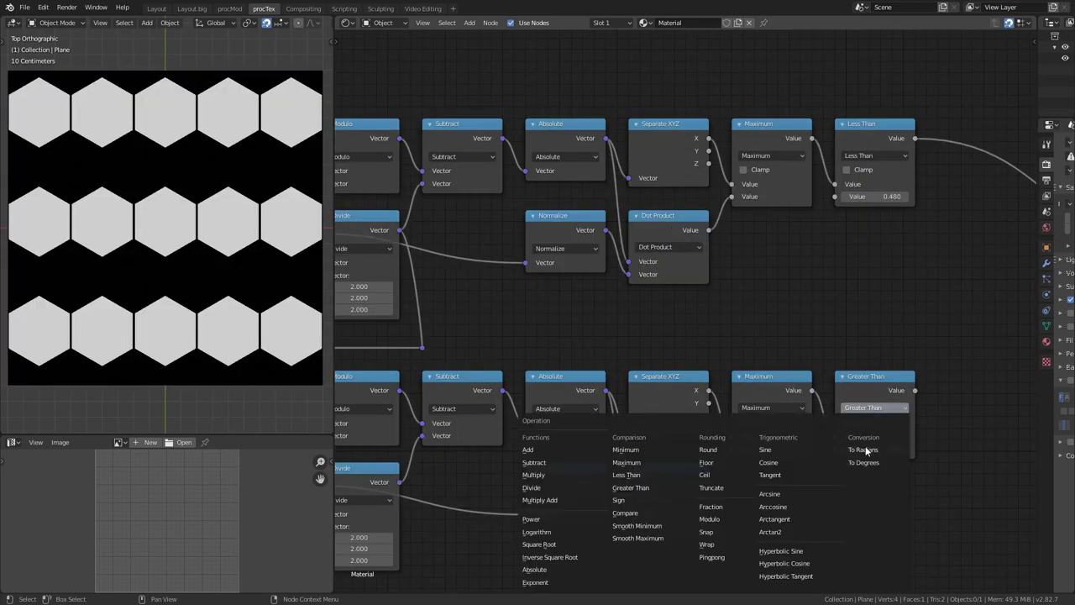
{"action": "left_click", "coordinate": [651, 479]}
{"action": "left_click", "coordinate": [851, 387], "text": "ctrl+shift"}
Examine the lower Subtract's coordinate output and the lower Less Than mask in the viewer.
{"action": "scroll", "coordinate": [727, 392], "scroll_direction": "up", "scroll_amount": 6, "text": "shift"}
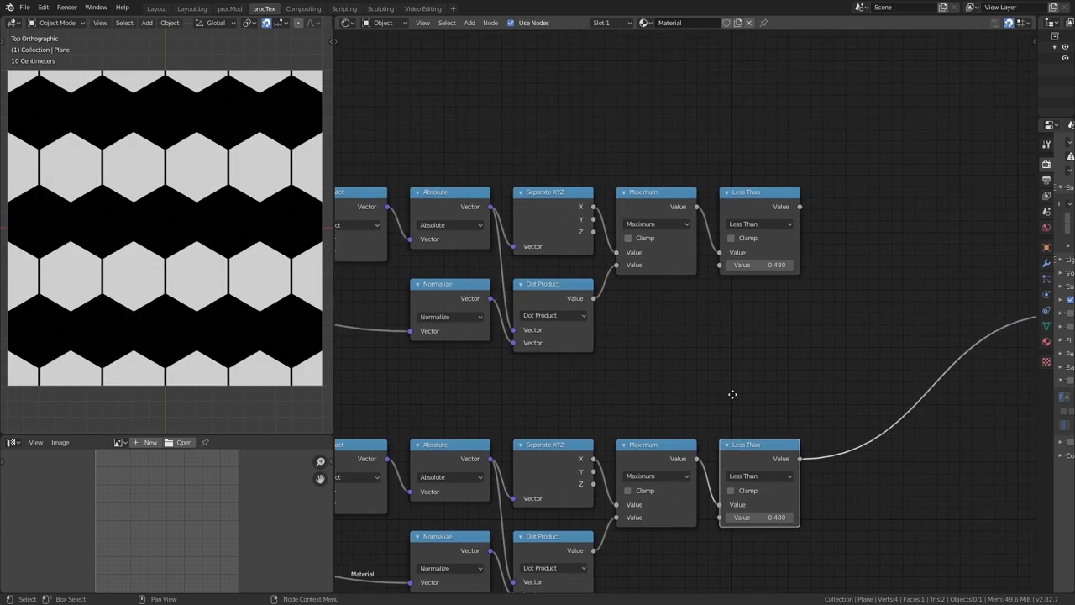
{"action": "scroll", "coordinate": [842, 283], "scroll_direction": "down", "scroll_amount": 4}
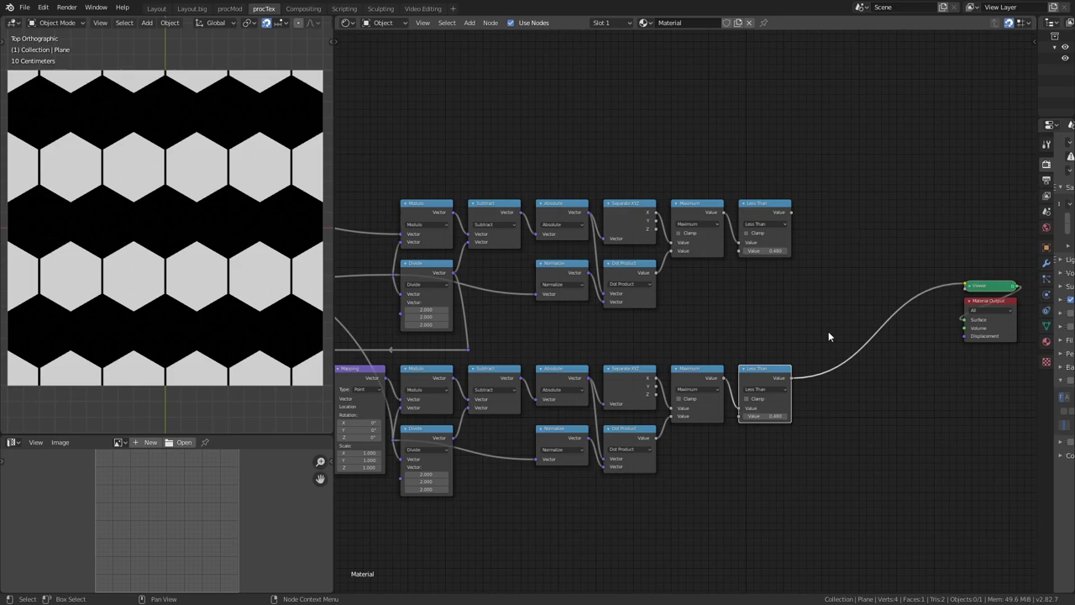
{"action": "scroll", "coordinate": [828, 331], "scroll_direction": "up", "scroll_amount": 3, "text": "ctrl"}
{"action": "left_click", "coordinate": [597, 357], "text": "ctrl+shift"}
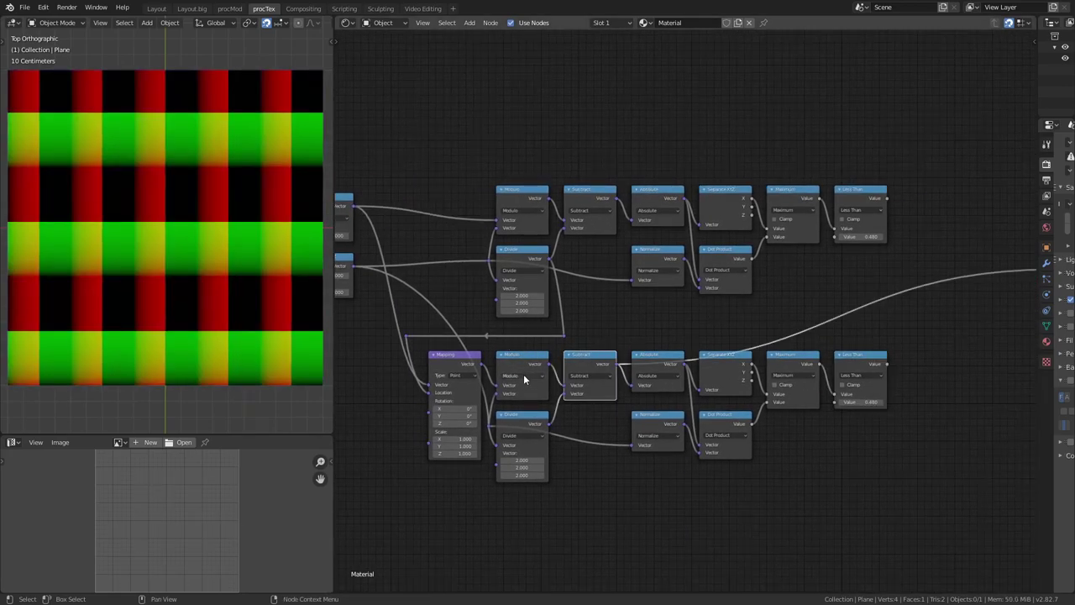
{"action": "middle_click_drag", "start_coordinate": [561, 358], "coordinate": [580, 354]}
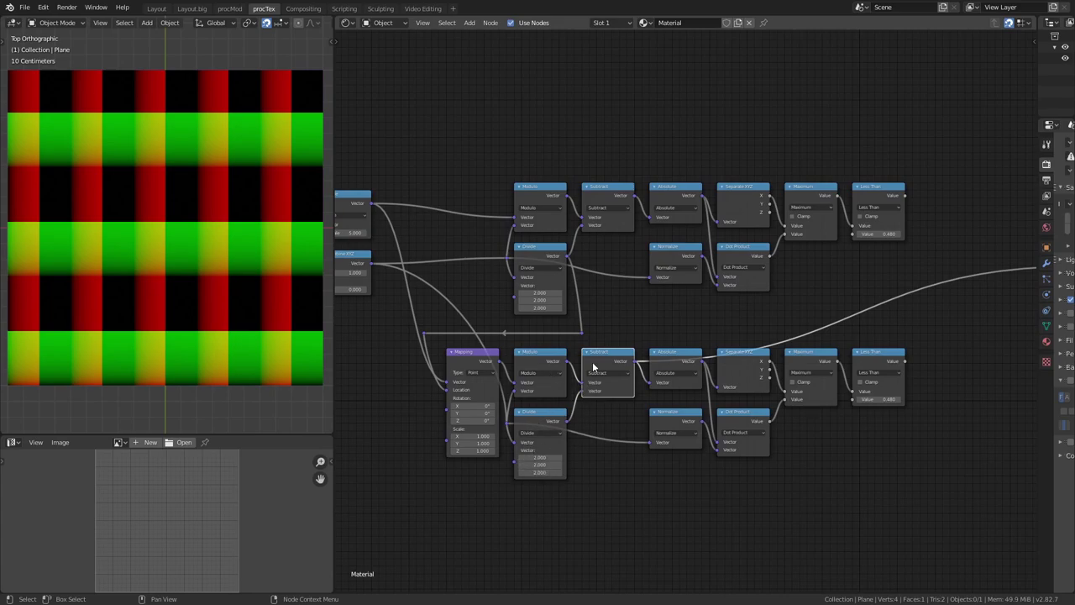
{"action": "scroll", "coordinate": [655, 366], "scroll_direction": "down", "scroll_amount": 5, "text": "ctrl"}
{"action": "left_click", "coordinate": [702, 363], "text": "ctrl+shift"}
Insert a Vector Math node set to Multiply after the lower Less Than and link the lower Subtract vector to its second input.
{"action": "scroll", "coordinate": [735, 351], "scroll_direction": "down", "scroll_amount": 2, "text": "ctrl"}
{"action": "key", "text": "shift+a"}
{"action": "mouse_move", "coordinate": [735, 387]}
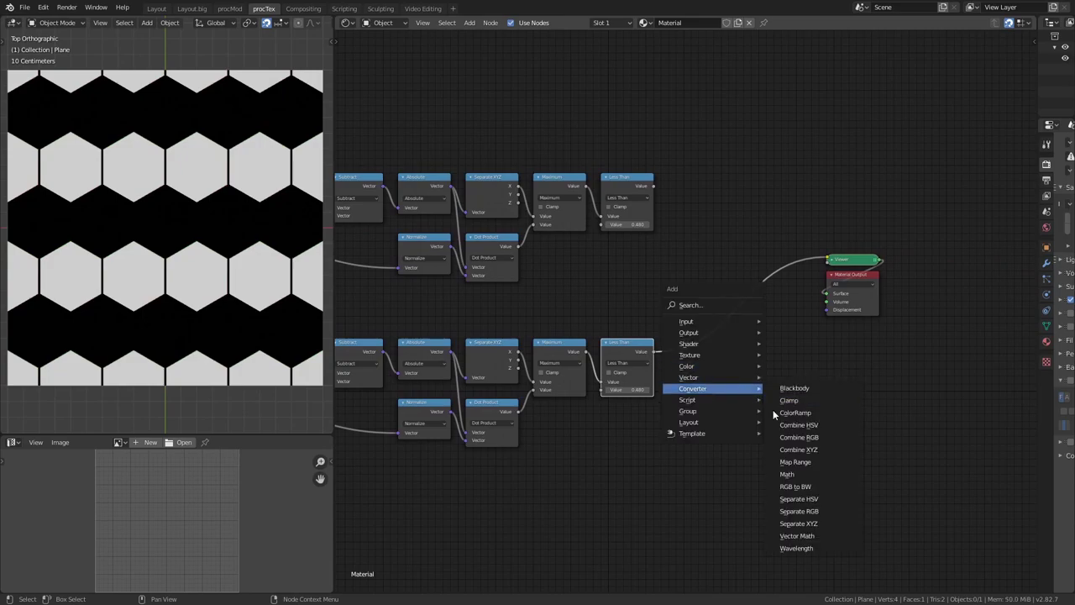
{"action": "left_click", "coordinate": [796, 536]}
{"action": "left_click", "coordinate": [695, 361]}
{"action": "left_click", "coordinate": [811, 348]}
{"action": "middle_click_drag", "start_coordinate": [696, 361], "coordinate": [825, 384]}
{"action": "left_click", "coordinate": [806, 374]}
{"action": "left_click_drag", "start_coordinate": [516, 348], "coordinate": [808, 399]}
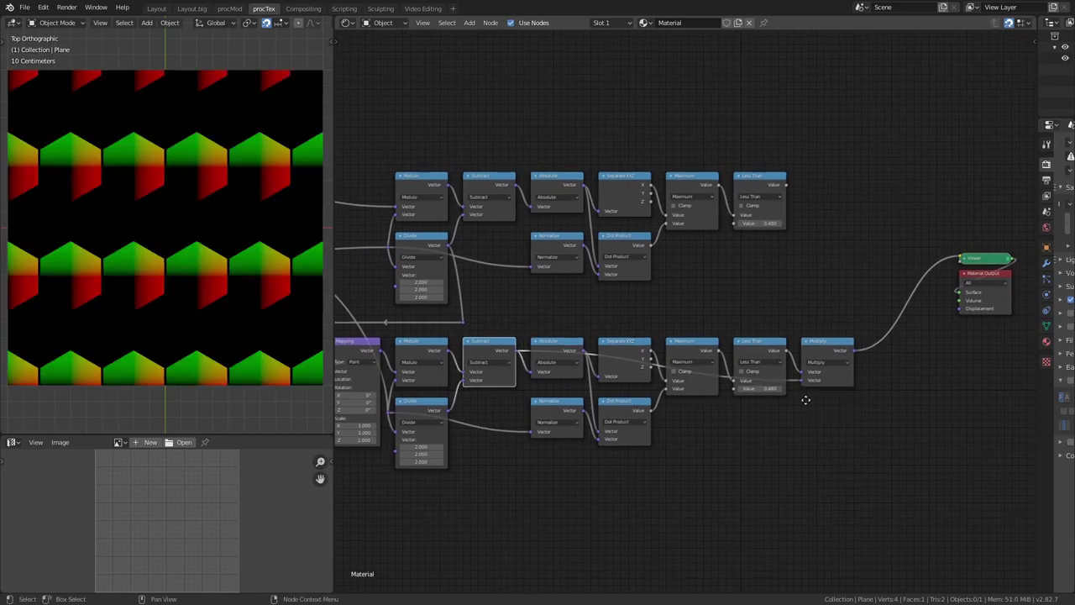
Compare the lower Less Than mask with the Multiply node's masked coordinates in the viewer.
{"action": "scroll", "coordinate": [809, 399], "scroll_direction": "up", "scroll_amount": 5}
{"action": "middle_click_drag", "start_coordinate": [829, 307], "coordinate": [437, 336]}
{"action": "scroll", "coordinate": [827, 413], "scroll_direction": "down", "scroll_amount": 3}
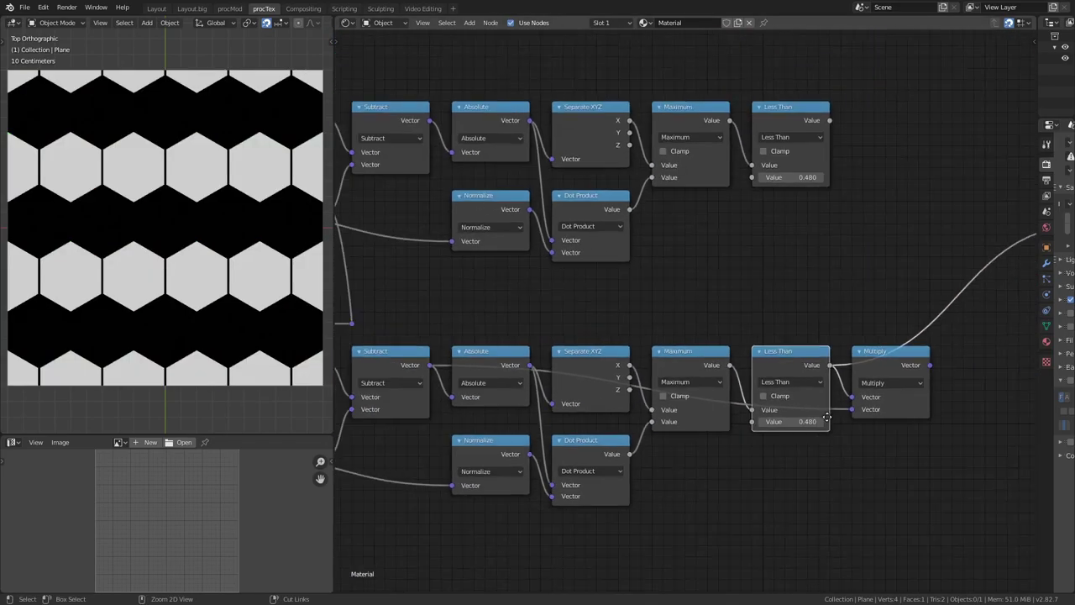
{"action": "scroll", "coordinate": [827, 414], "scroll_direction": "down", "scroll_amount": 3}
{"action": "left_click", "coordinate": [857, 348], "text": "ctrl+shift"}
{"action": "scroll", "coordinate": [784, 389], "scroll_direction": "up", "scroll_amount": 2}
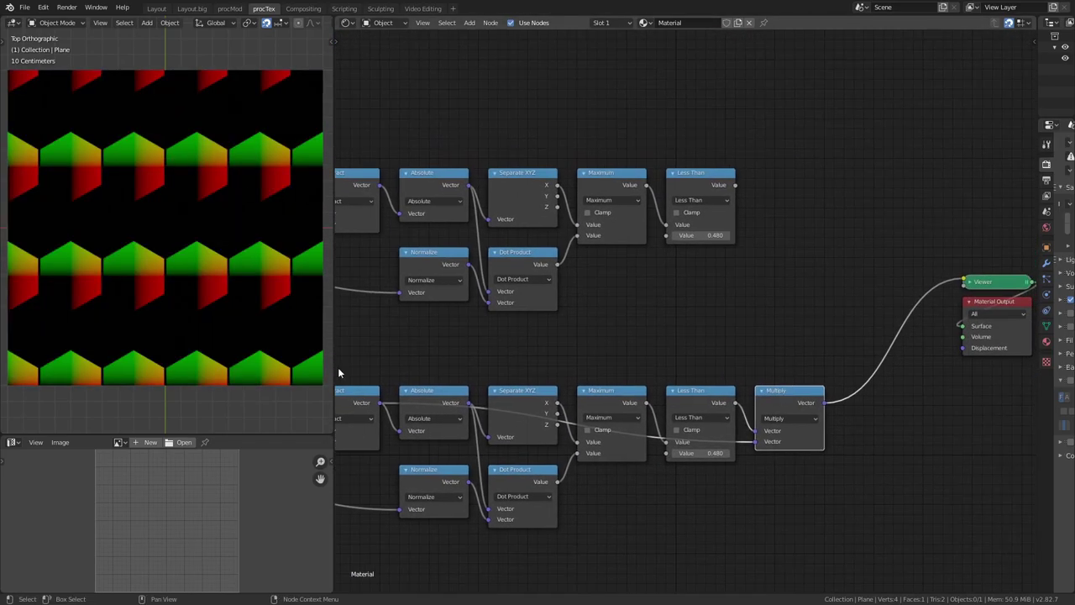
Duplicate the lower Multiply onto the upper Less Than and link the upper Subtract vector to its second input.
{"action": "middle_click_drag", "start_coordinate": [187, 299], "coordinate": [191, 311]}
{"action": "key", "text": "KP_7"}
{"action": "middle_click_drag", "start_coordinate": [804, 378], "coordinate": [800, 412]}
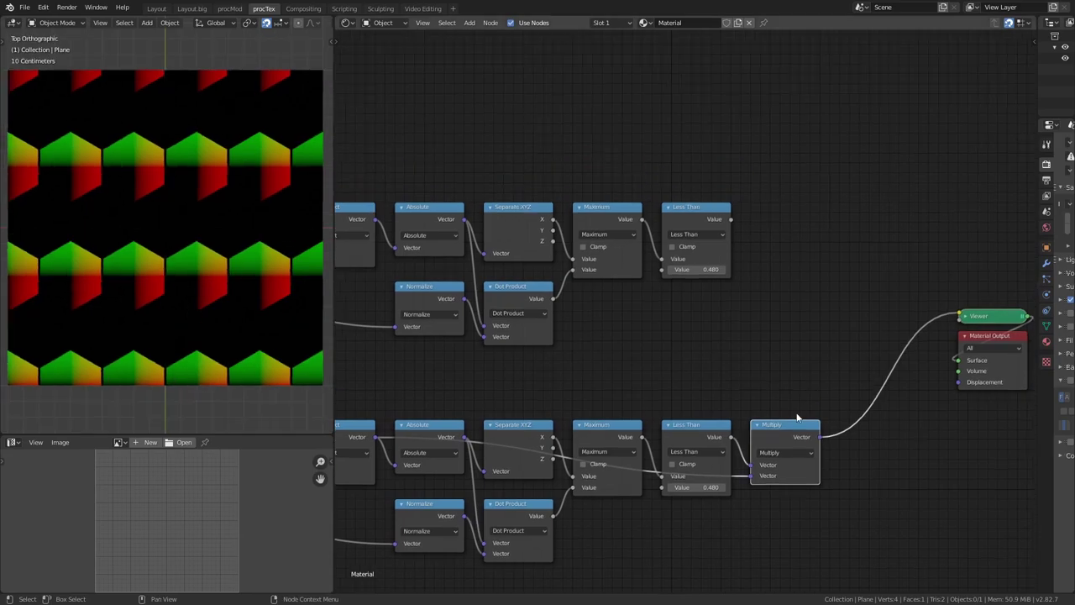
{"action": "key", "text": "shift+d"}
{"action": "left_click", "coordinate": [777, 212]}
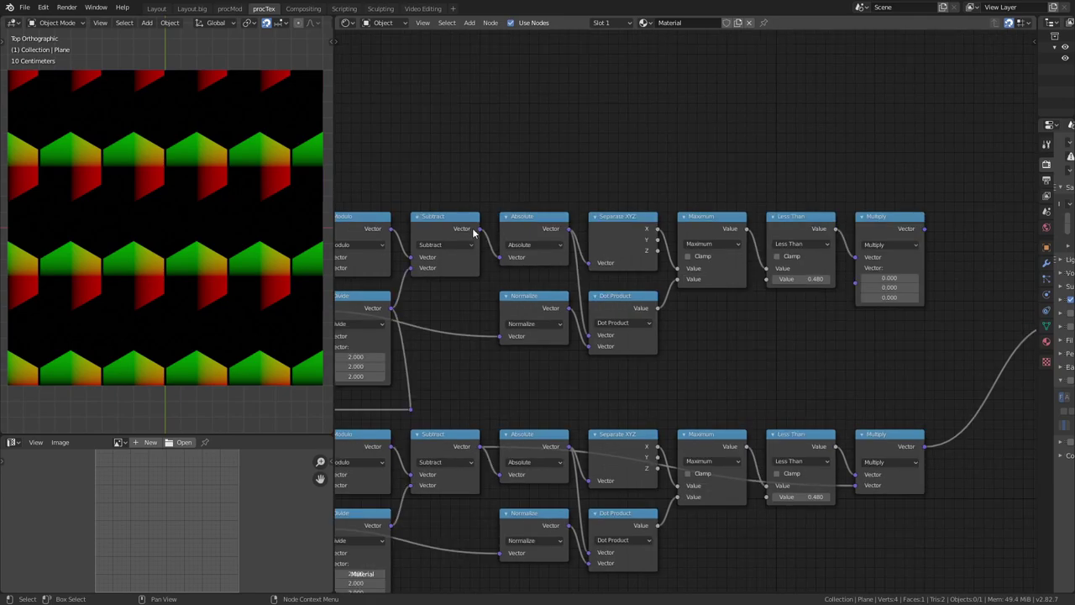
{"action": "left_click_drag", "start_coordinate": [493, 228], "coordinate": [552, 156]}
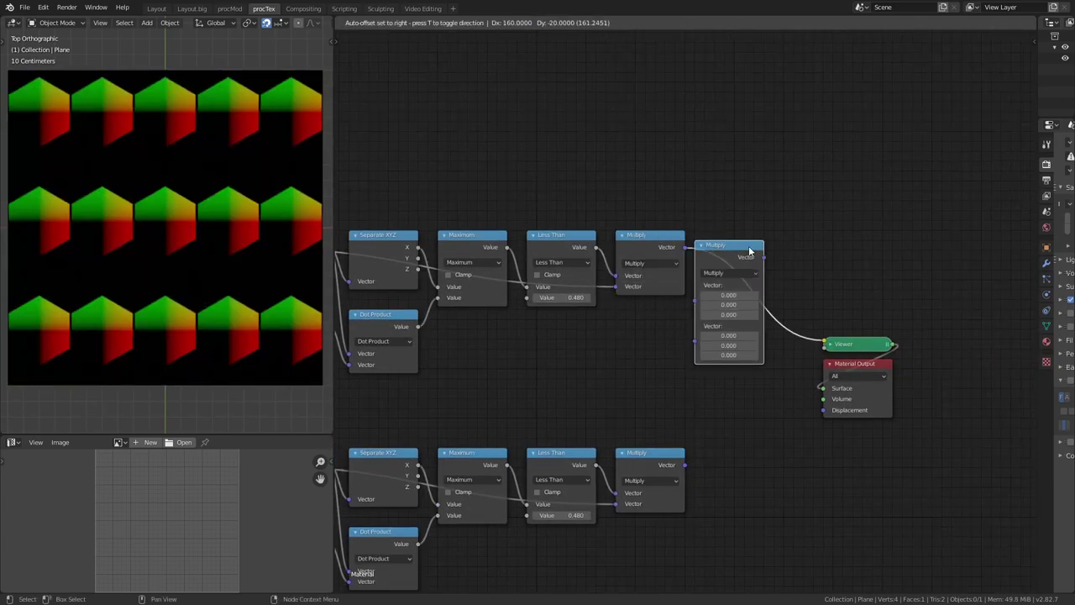
Add a Vector Math node set to Add after the upper Multiply and link the lower Multiply into its second input.
{"action": "left_click", "coordinate": [756, 273]}
{"action": "left_click", "coordinate": [744, 285]}
{"action": "left_click_drag", "start_coordinate": [687, 465], "coordinate": [732, 316]}
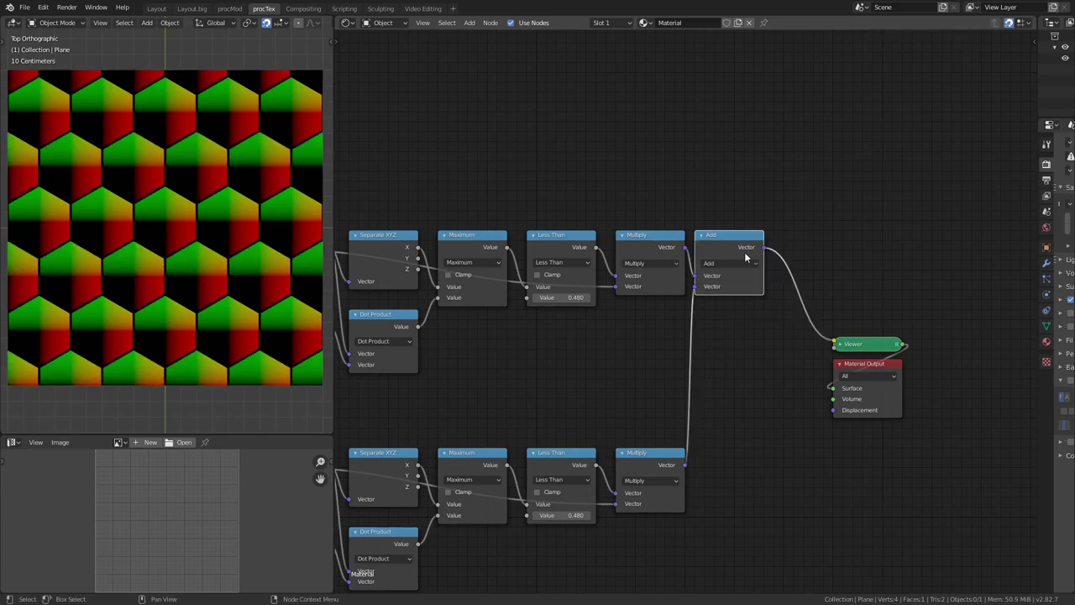
{"action": "left_click_drag", "start_coordinate": [746, 258], "coordinate": [749, 285]}
Examine the combined hexagon tile coordinates of both rows on the plane.
{"action": "scroll", "coordinate": [849, 264], "scroll_direction": "down", "scroll_amount": 2}
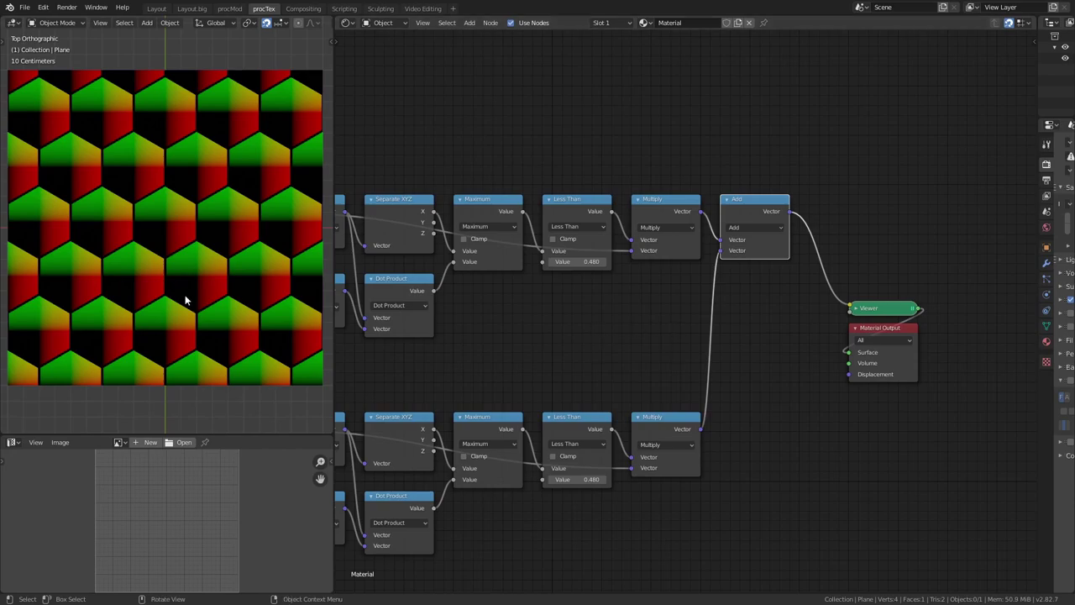
{"action": "scroll", "coordinate": [187, 300], "scroll_direction": "up", "scroll_amount": 6}
{"action": "middle_click_drag", "start_coordinate": [204, 376], "coordinate": [213, 258], "text": "shift"}
{"action": "scroll", "coordinate": [210, 197], "scroll_direction": "down", "scroll_amount": 8}
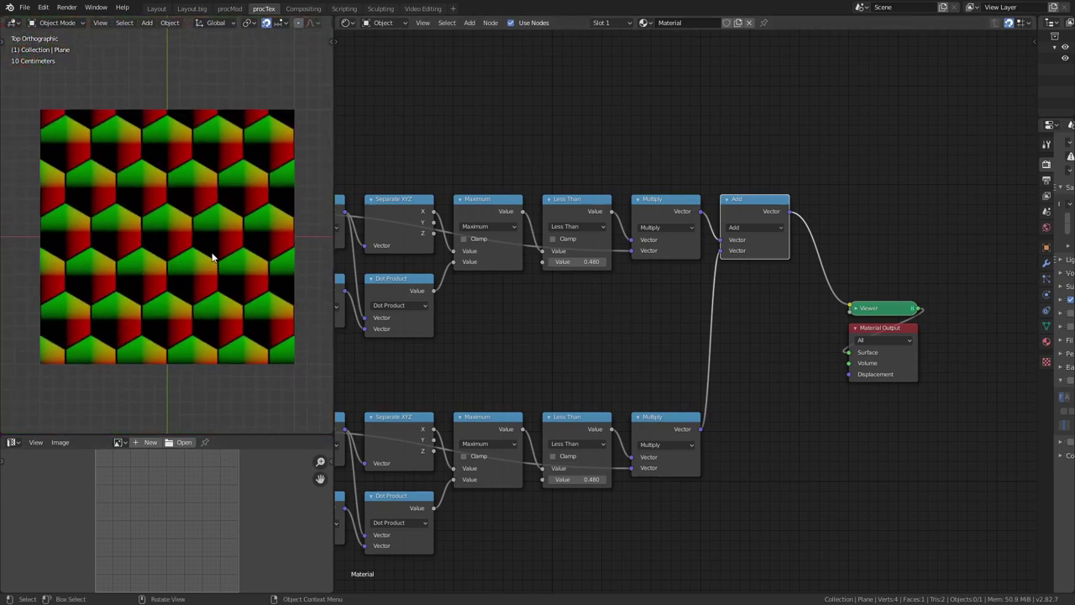
{"action": "scroll", "coordinate": [214, 252], "scroll_direction": "up", "scroll_amount": 3}
{"action": "scroll", "coordinate": [217, 243], "scroll_direction": "down", "scroll_amount": 2}
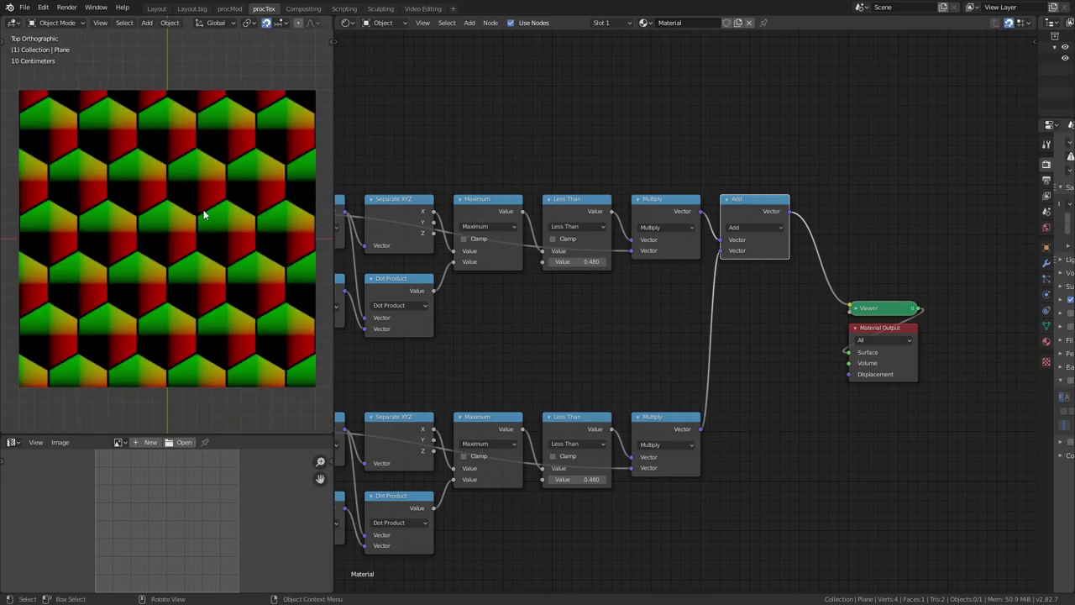
Route the scaled UV coordinates through a reroute point past the vector Add, and preview the vector Add's output again.
{"action": "scroll", "coordinate": [655, 280], "scroll_direction": "down", "scroll_amount": 4}
{"action": "middle_click_drag", "start_coordinate": [664, 328], "coordinate": [780, 304]}
{"action": "left_click", "coordinate": [363, 260], "text": "ctrl+shift"}
{"action": "scroll", "coordinate": [873, 314], "scroll_direction": "up", "scroll_amount": 2, "text": "shift"}
{"action": "key", "text": "g"}
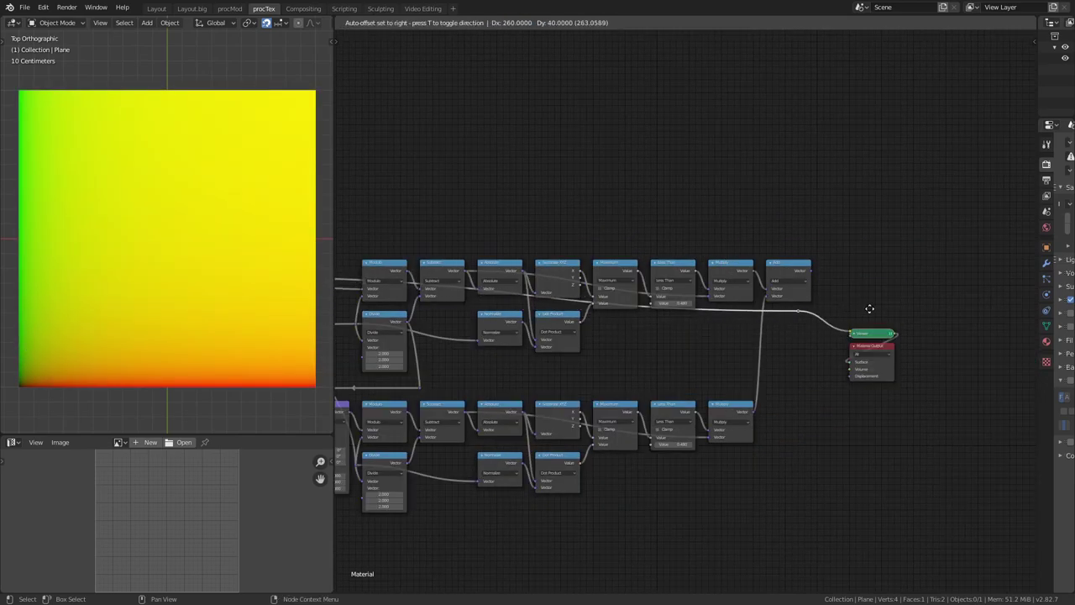
{"action": "left_click", "coordinate": [875, 307]}
{"action": "left_click", "coordinate": [788, 278], "text": "ctrl+shift"}
{"action": "scroll", "coordinate": [840, 338], "scroll_direction": "up", "scroll_amount": 3}
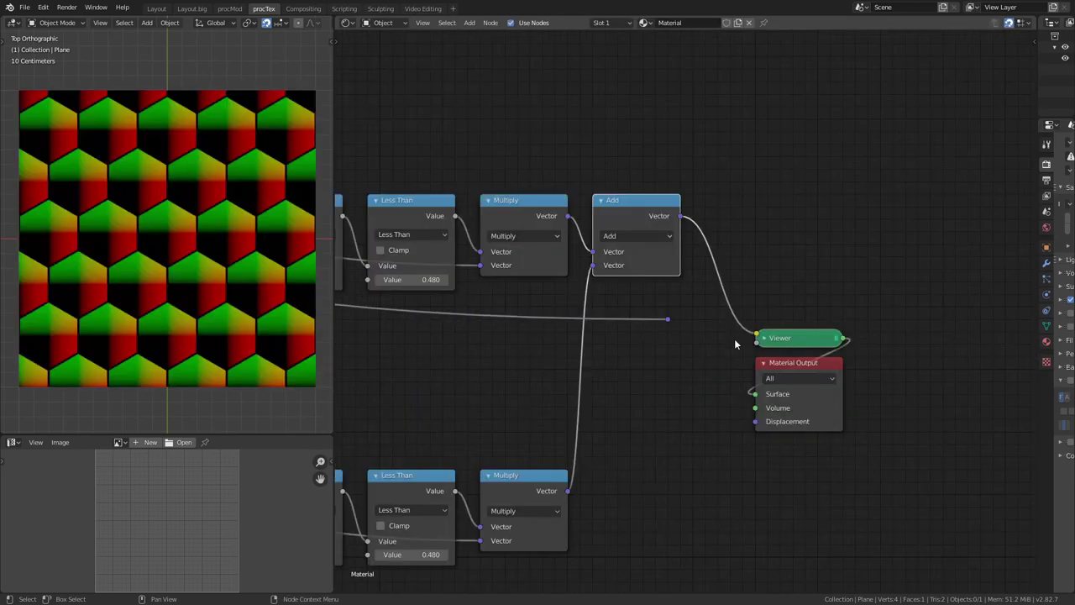
Move the Viewer and Material Output farther from the vector Add, and compare the rerouted coordinates with the Add's output.
{"action": "left_click_drag", "start_coordinate": [736, 277], "coordinate": [915, 467]}
{"action": "key", "text": "g"}
{"action": "left_click", "coordinate": [891, 362]}
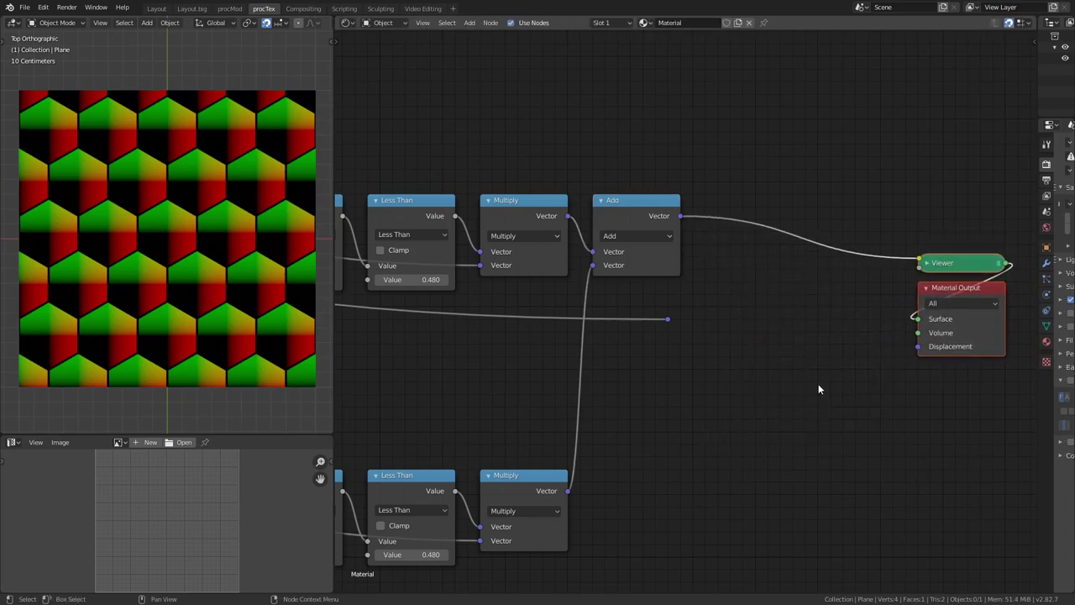
{"action": "left_click", "coordinate": [667, 318], "text": "ctrl+shift"}
{"action": "left_click", "coordinate": [625, 201], "text": "ctrl+shift"}
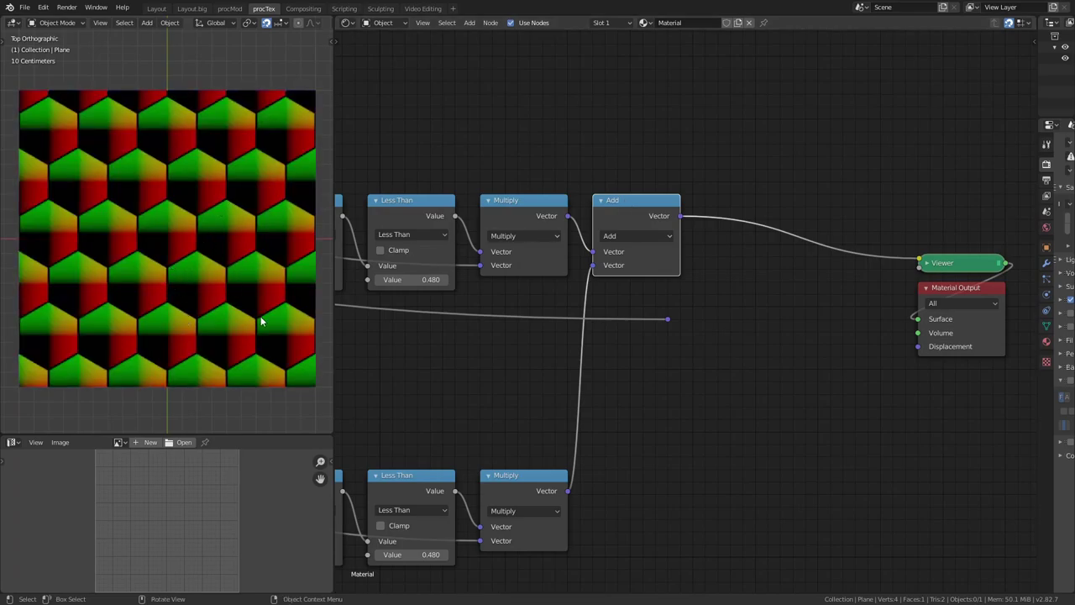
Duplicate a Less Than node as a Math Add summing both Less Than masks, preview it, and place it beneath the vector Add.
{"action": "middle_click_drag", "start_coordinate": [626, 300], "coordinate": [696, 266]}
{"action": "left_click", "coordinate": [594, 471], "text": "ctrl+shift"}
{"action": "key", "text": "ctrl+z"}
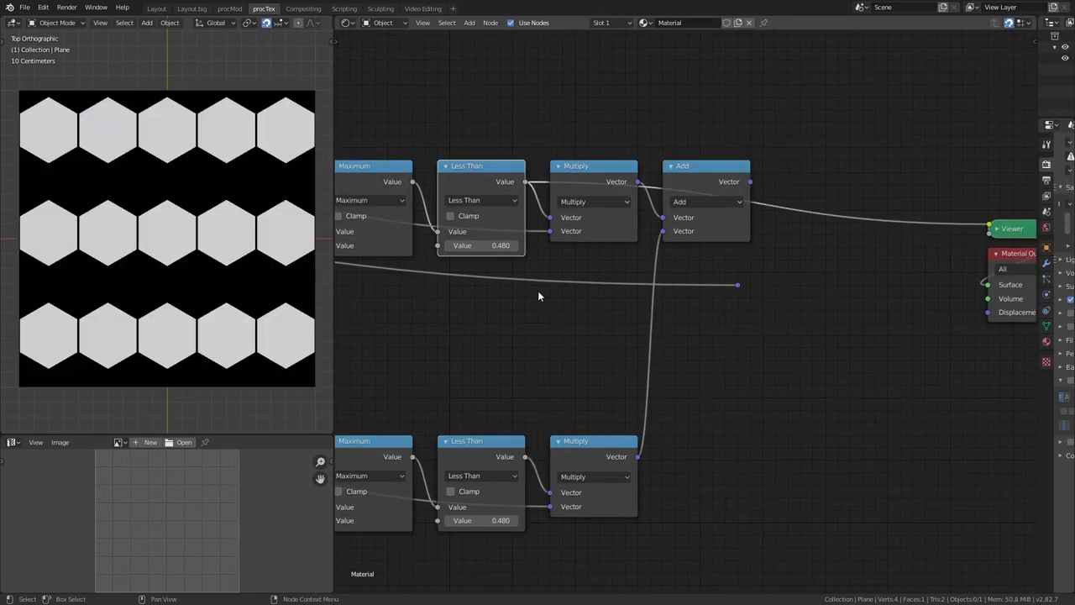
{"action": "key", "text": "shift+d"}
{"action": "left_click", "coordinate": [838, 479]}
{"action": "left_click", "coordinate": [781, 388]}
{"action": "left_click", "coordinate": [442, 435]}
{"action": "left_click", "coordinate": [789, 353], "text": "ctrl+shift"}
{"action": "left_click_drag", "start_coordinate": [786, 369], "coordinate": [711, 320]}
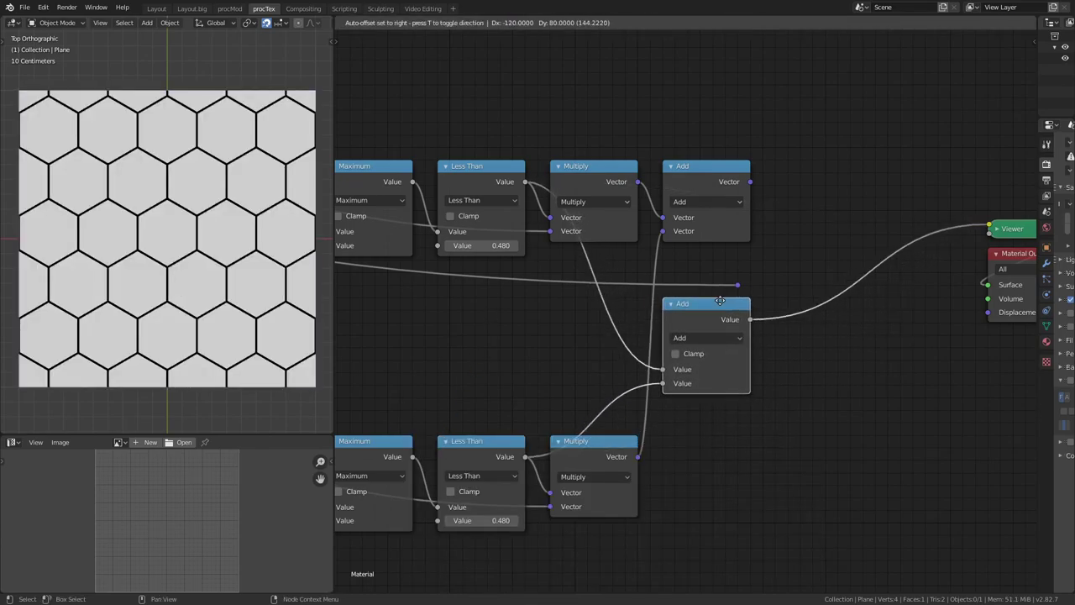
Add a Mix color node with the summed hexagon mask as its Fac, and preview the mask.
{"action": "middle_click_drag", "start_coordinate": [767, 265], "coordinate": [719, 319]}
{"action": "key", "text": "shift+a"}
{"action": "mouse_move", "coordinate": [768, 278]}
{"action": "left_click", "coordinate": [840, 324]}
{"action": "left_click", "coordinate": [814, 239]}
{"action": "left_click_drag", "start_coordinate": [802, 310], "coordinate": [802, 296]}
{"action": "left_click", "coordinate": [659, 358], "text": "ctrl+shift"}
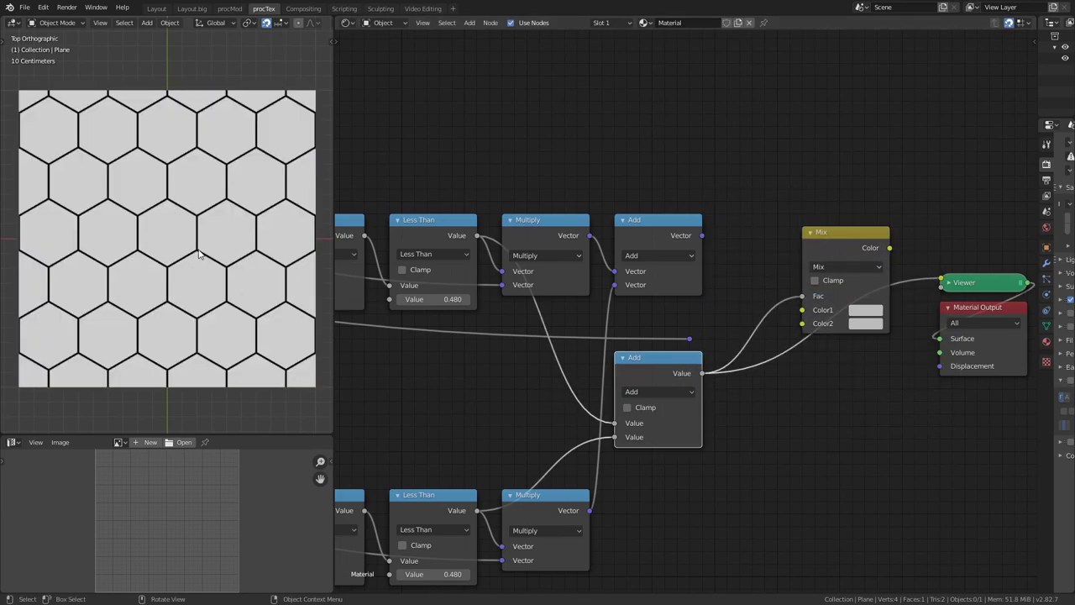
Link the rerouted coordinates to the Mix node's Color1 and the vector Add to Color2, preview it, and align it with the upper row.
{"action": "left_click_drag", "start_coordinate": [689, 339], "coordinate": [805, 310]}
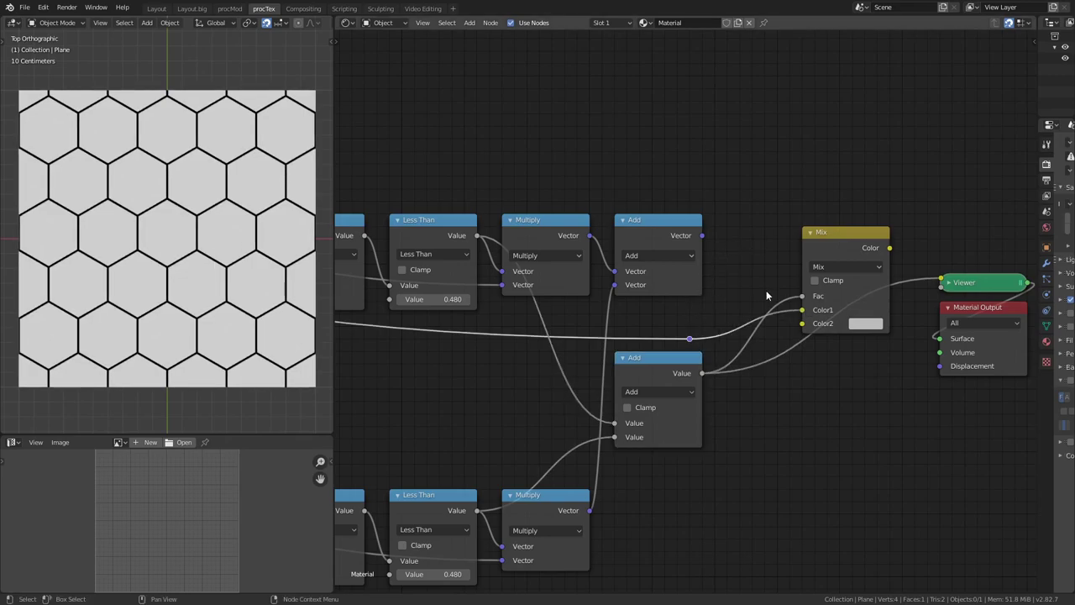
{"action": "left_click", "coordinate": [843, 234], "text": "ctrl+shift"}
{"action": "left_click_drag", "start_coordinate": [702, 236], "coordinate": [802, 323]}
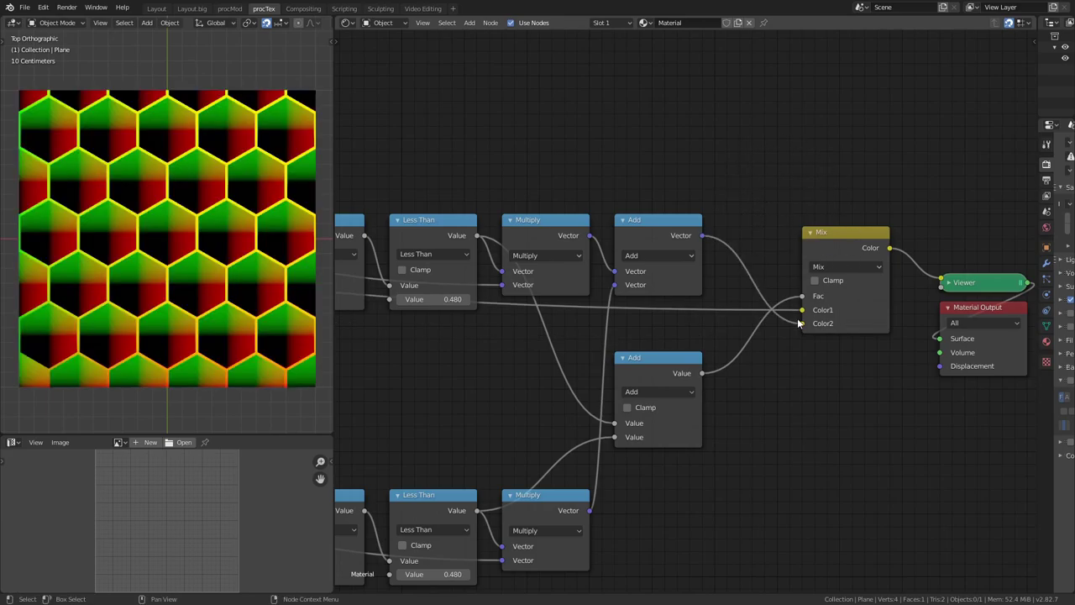
{"action": "left_click_drag", "start_coordinate": [834, 236], "coordinate": [783, 223]}
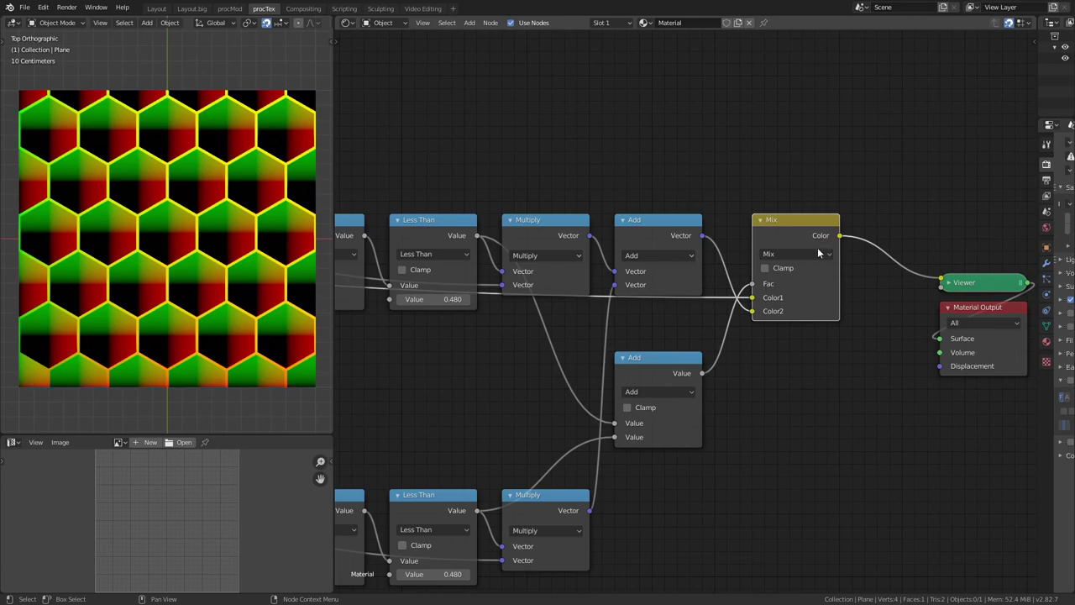
Move the Viewer and Material Output farther away from the Mix node to free up space.
{"action": "scroll", "coordinate": [817, 247], "scroll_direction": "down", "scroll_amount": 4}
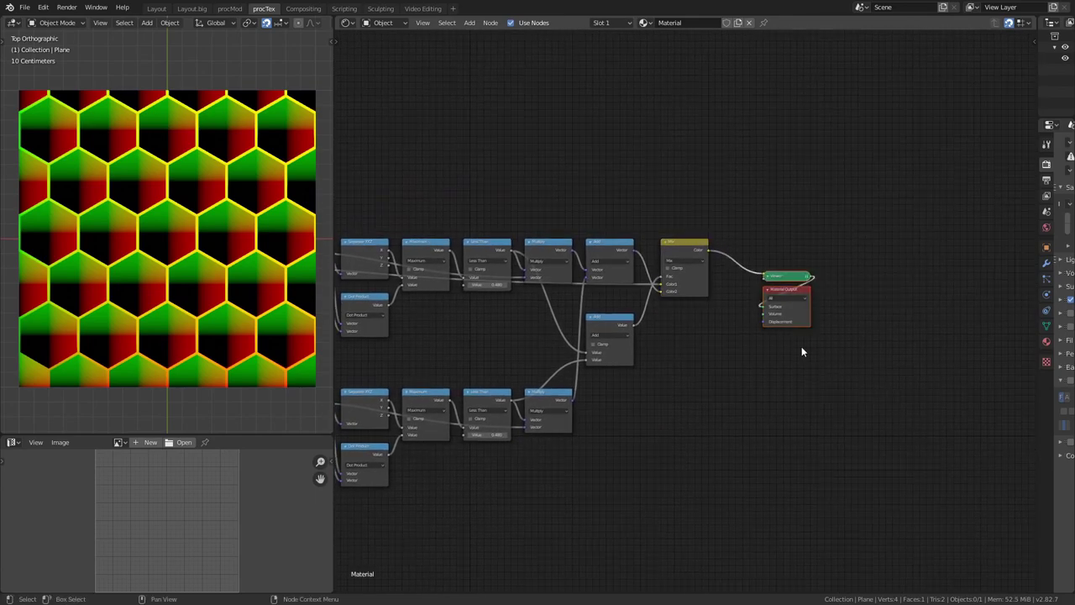
{"action": "left_click_drag", "start_coordinate": [787, 296], "coordinate": [909, 249]}
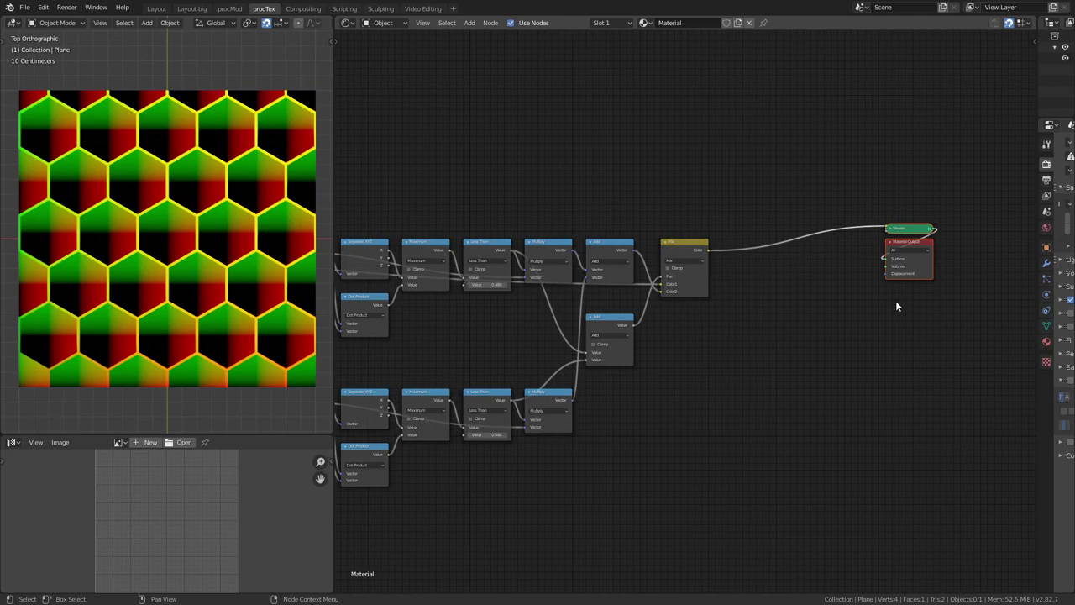
{"action": "mouse_move", "coordinate": [895, 301]}
{"action": "middle_mouse_down"}
{"action": "mouse_move", "coordinate": [835, 283]}
{"action": "mouse_move", "coordinate": [862, 278]}
{"action": "mouse_move", "coordinate": [883, 299]}
{"action": "middle_mouse_up"}
{"action": "scroll", "coordinate": [882, 303], "scroll_direction": "up", "scroll_amount": 4}
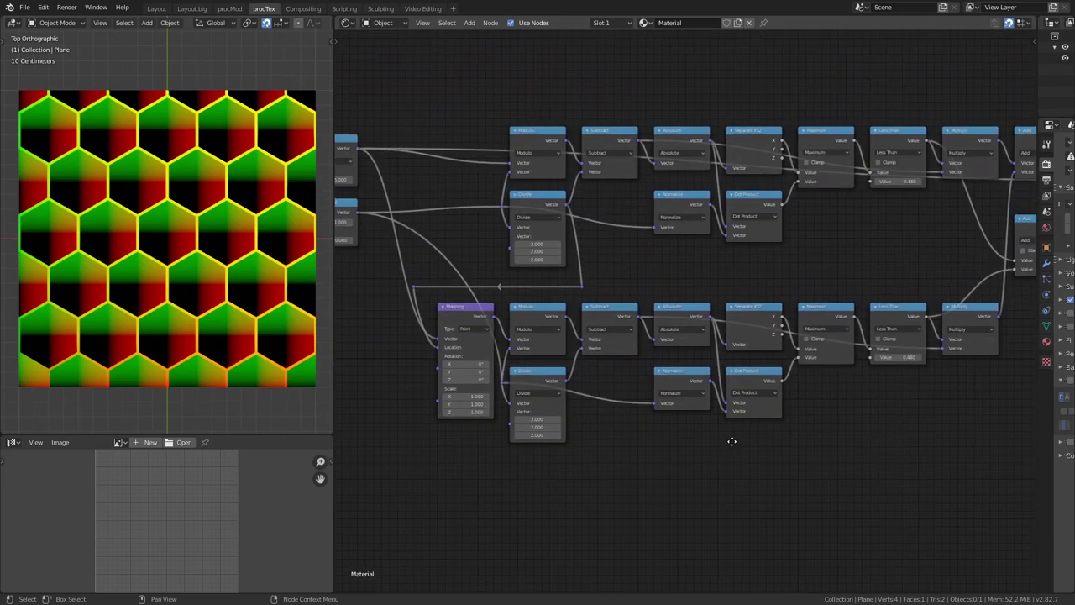
Duplicate the lower Modulo with its input links below its row, set it to Snap, and preview it.
{"action": "left_click", "coordinate": [472, 325]}
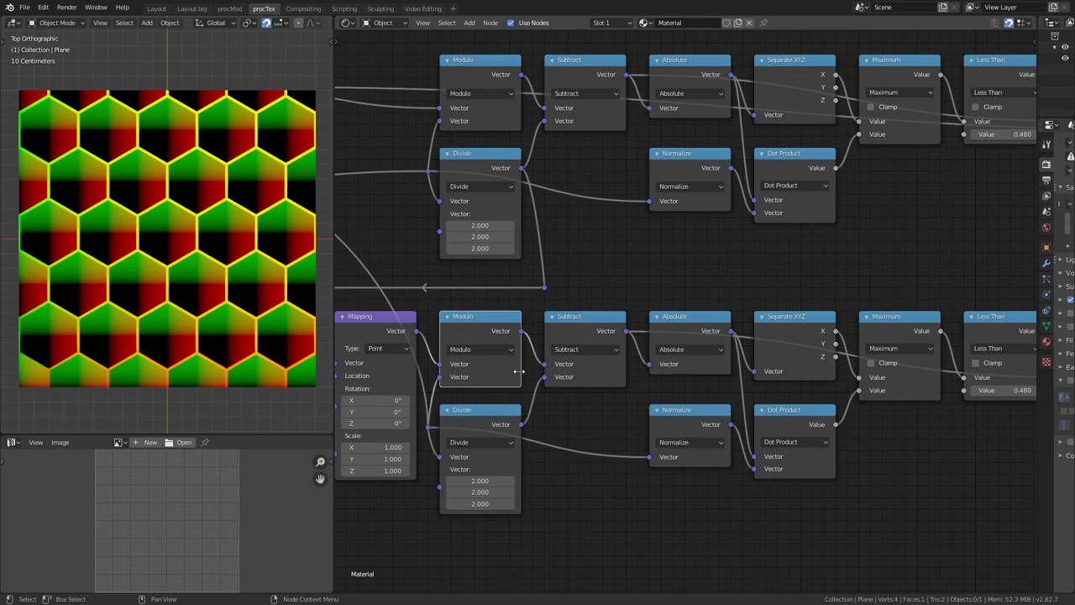
{"action": "middle_click_drag", "start_coordinate": [472, 325], "coordinate": [547, 241]}
{"action": "key", "text": "shift+d"}
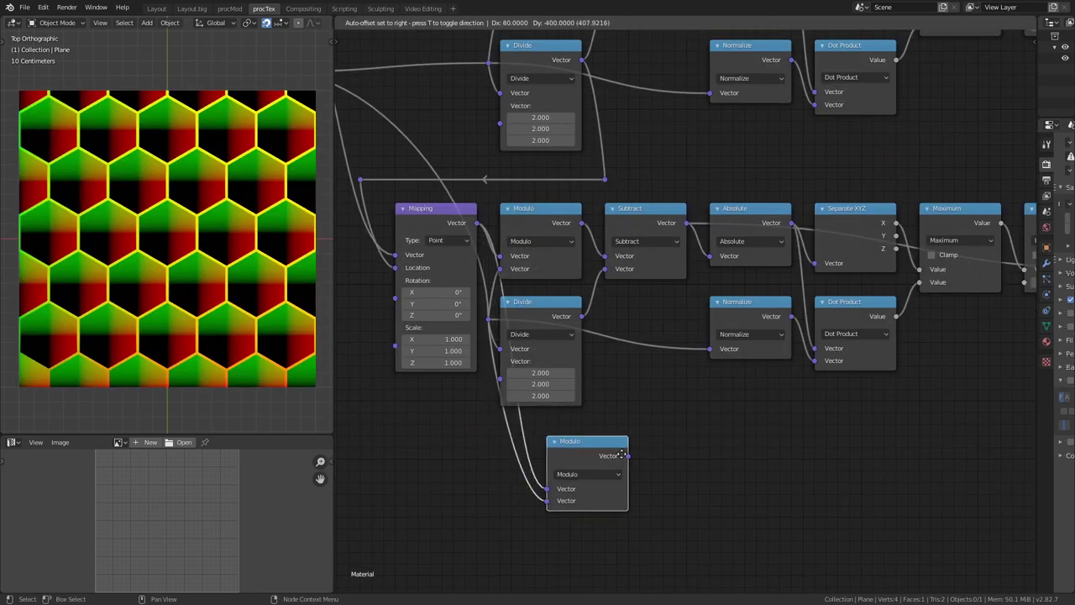
{"action": "left_click", "coordinate": [722, 477]}
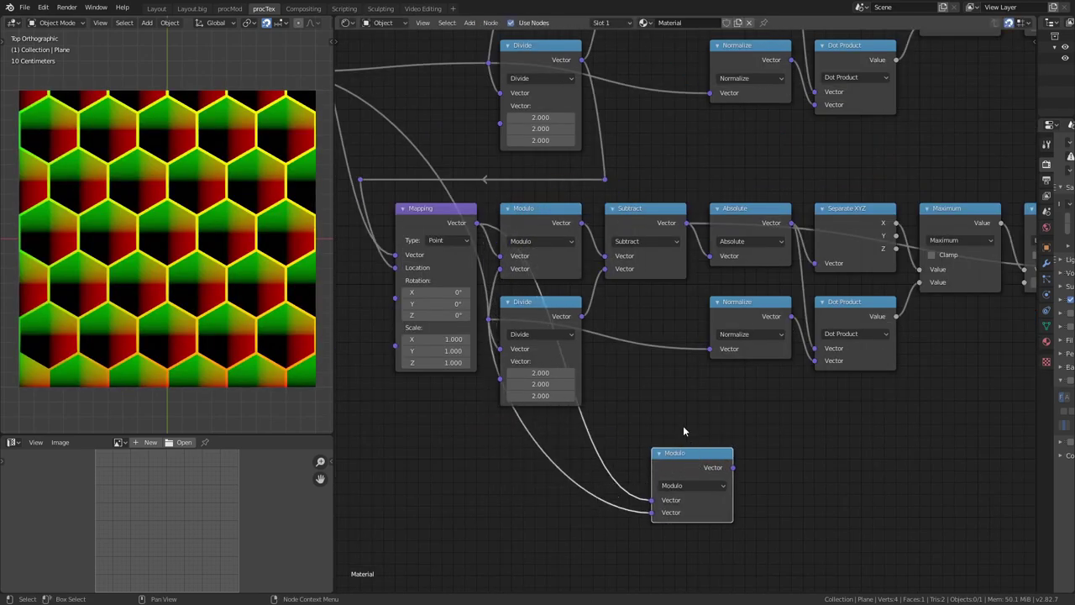
{"action": "left_click", "coordinate": [704, 486]}
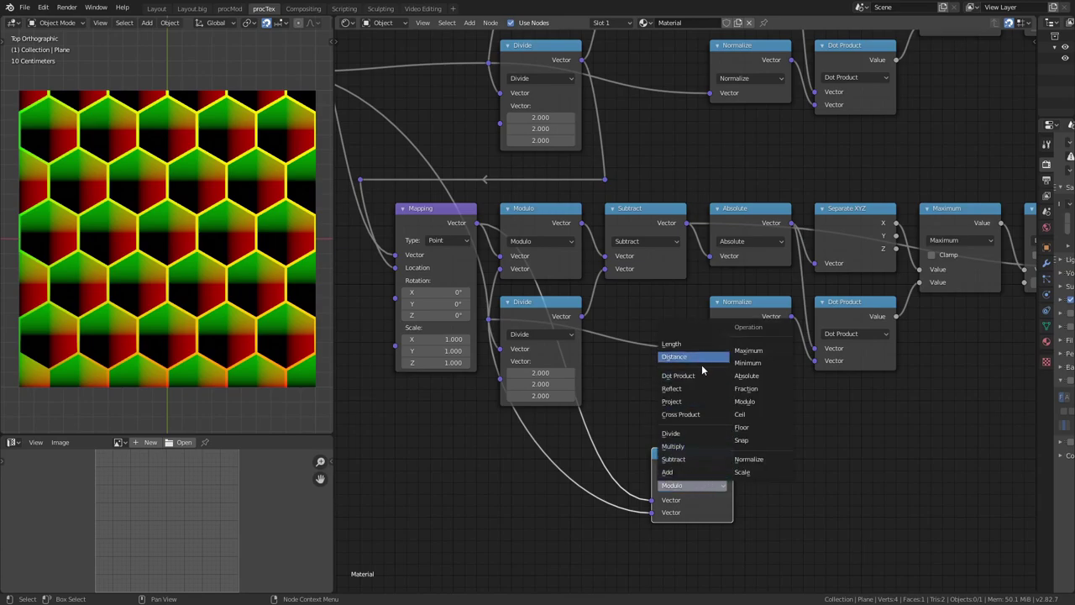
{"action": "left_click", "coordinate": [741, 440]}
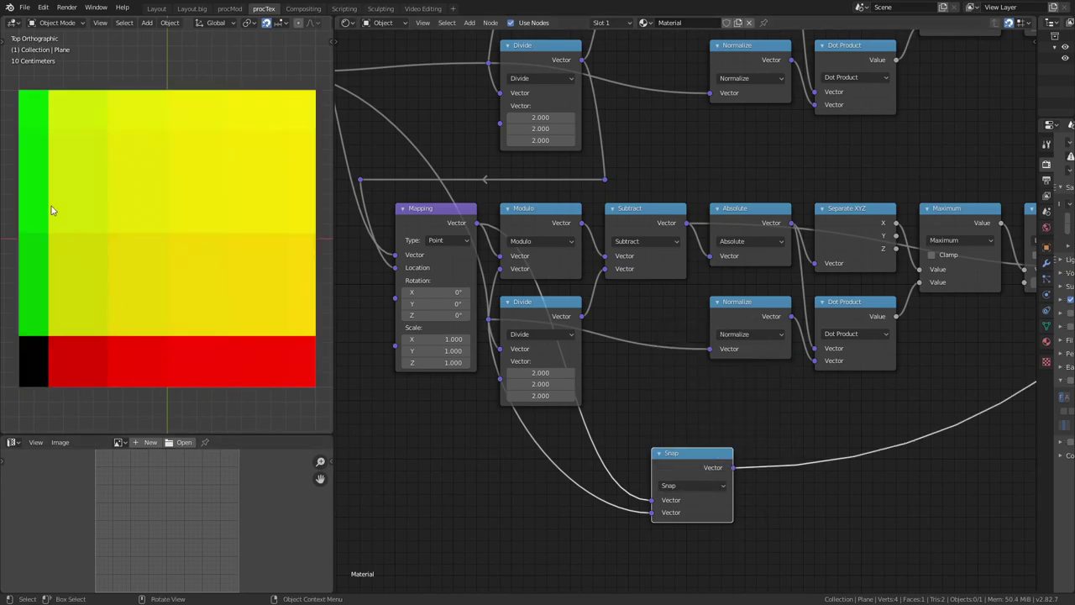
Insert a White Noise Texture after the lower Snap and preview its value.
{"action": "middle_click_drag", "start_coordinate": [779, 412], "coordinate": [670, 431]}
{"action": "key", "text": "shift+a"}
{"action": "mouse_move", "coordinate": [638, 407]}
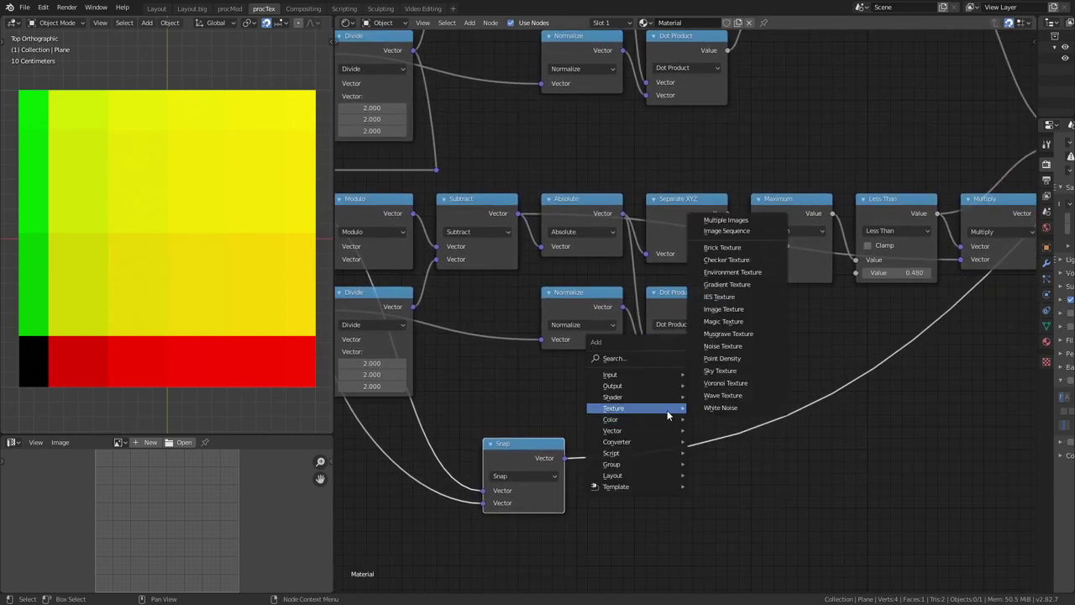
{"action": "left_click", "coordinate": [739, 407]}
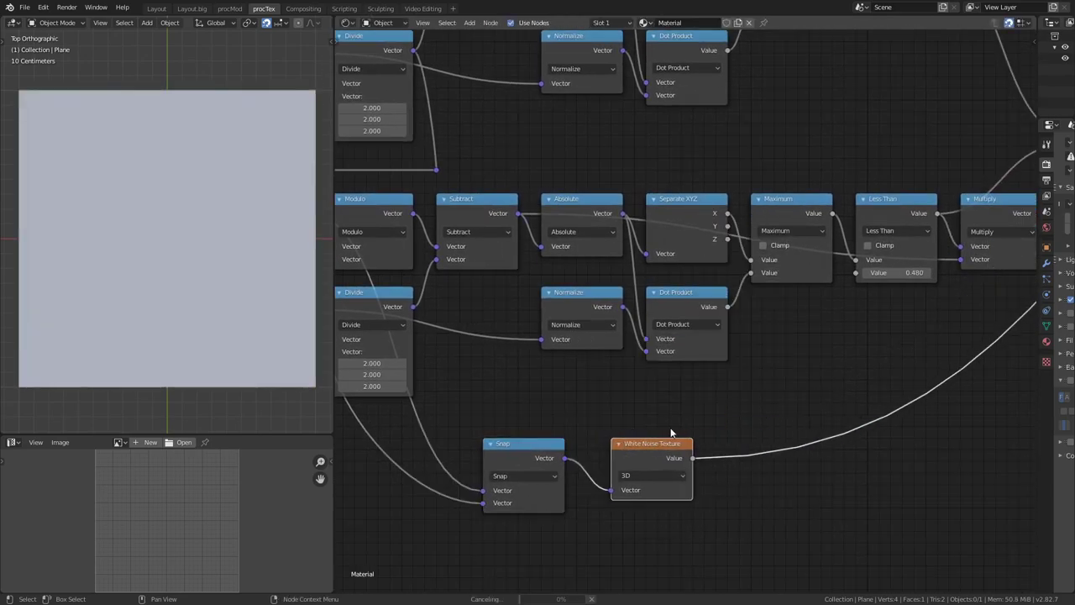
{"action": "left_click", "coordinate": [642, 443]}
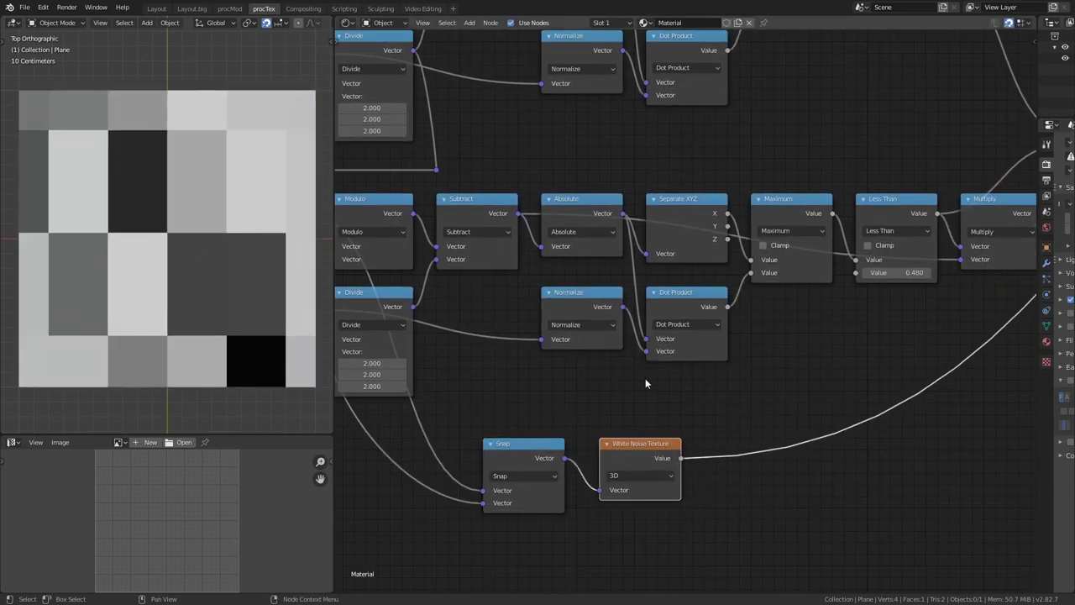
Set the White Noise Texture to 4D with a W of 4.100.
{"action": "left_click", "coordinate": [639, 476]}
{"action": "left_click", "coordinate": [647, 527]}
{"action": "left_click_drag", "start_coordinate": [638, 502], "coordinate": [664, 503]}
Duplicate the upper Modulo with its input links above its row and set it to Snap.
{"action": "scroll", "coordinate": [621, 300], "scroll_direction": "up", "scroll_amount": 2}
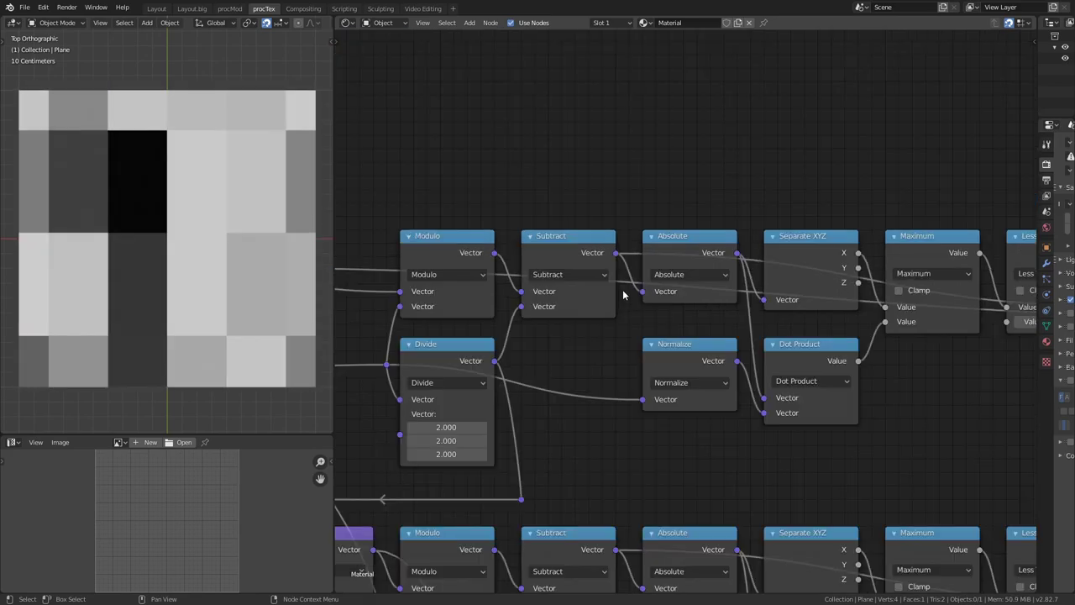
{"action": "scroll", "coordinate": [527, 205], "scroll_direction": "left", "scroll_amount": 5}
{"action": "scroll", "coordinate": [528, 205], "scroll_direction": "up", "scroll_amount": 2}
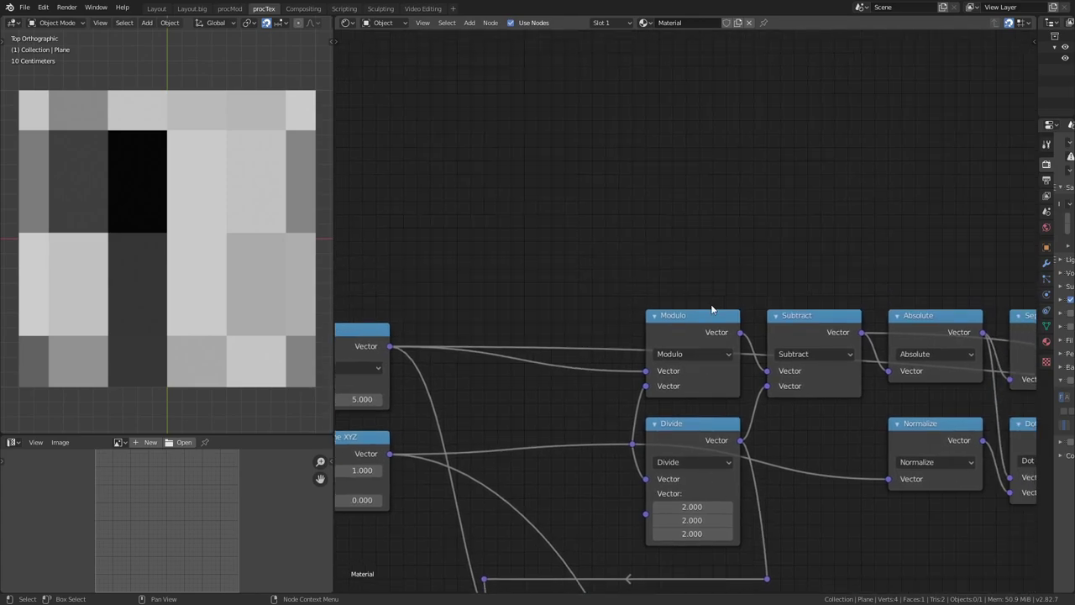
{"action": "key", "text": "ctrl+shift+d"}
{"action": "left_click", "coordinate": [710, 221]}
{"action": "left_click", "coordinate": [693, 245]}
{"action": "left_click", "coordinate": [761, 260]}
Duplicate the lower White Noise Texture, place it after the upper Snap, and preview its output.
{"action": "scroll", "coordinate": [597, 168], "scroll_direction": "down", "scroll_amount": 6}
{"action": "left_click", "coordinate": [716, 386]}
{"action": "key", "text": "shift+d"}
{"action": "scroll", "coordinate": [670, 152], "scroll_direction": "up", "scroll_amount": 6}
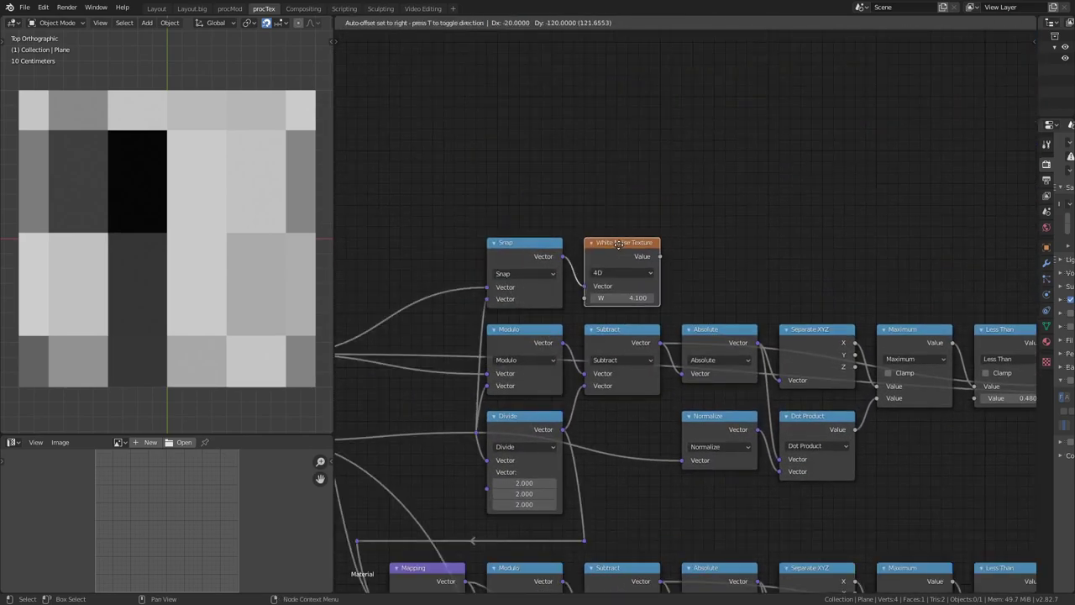
{"action": "left_click", "coordinate": [643, 267]}
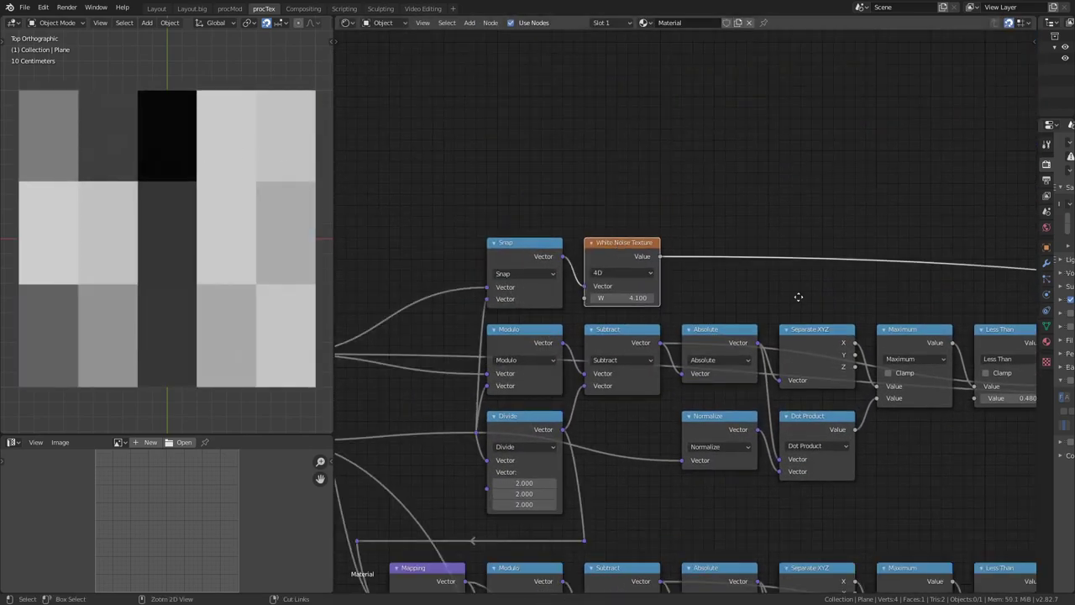
Set the upper White Noise Texture's W to 7.100 and preview the upper Less Than mask.
{"action": "scroll", "coordinate": [760, 375], "scroll_direction": "down", "scroll_amount": 2}
{"action": "middle_click_drag", "start_coordinate": [760, 376], "coordinate": [638, 292]}
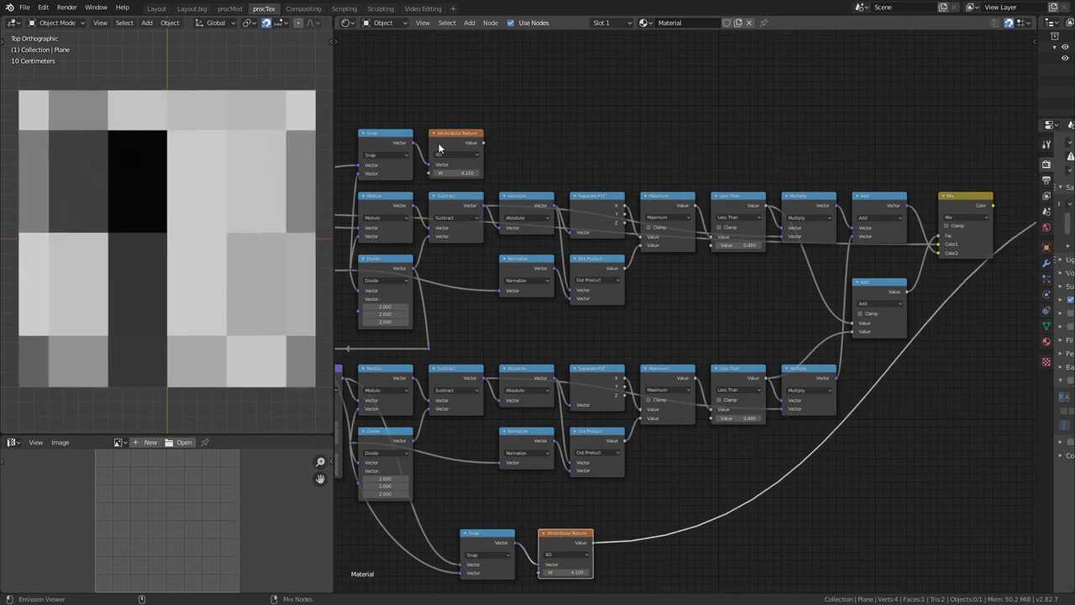
{"action": "scroll", "coordinate": [459, 144], "scroll_direction": "up", "scroll_amount": 1}
{"action": "middle_click_drag", "start_coordinate": [459, 144], "coordinate": [483, 334]}
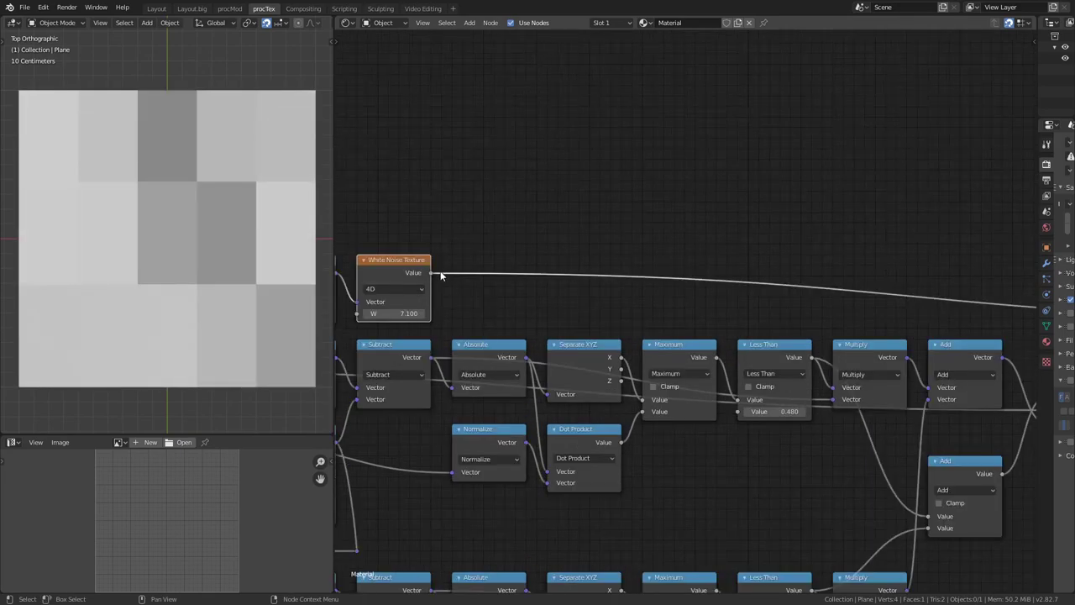
{"action": "left_click", "coordinate": [771, 347], "text": "ctrl+shift"}
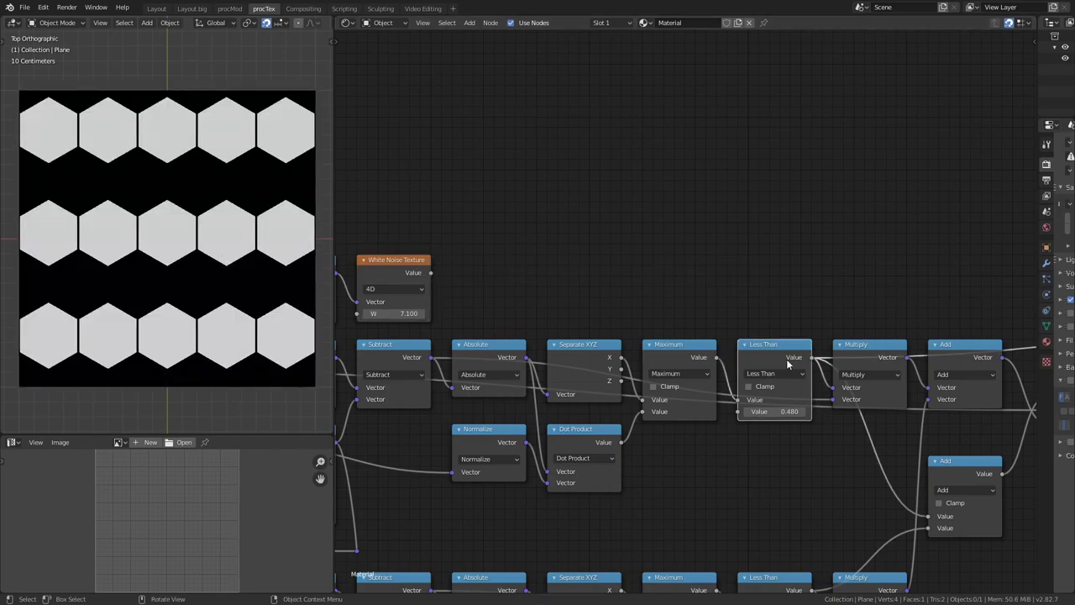
Multiply the upper White Noise by the upper Less Than mask in a new Multiply node, and set the noise W to 8.370.
{"action": "key", "text": "shift+d"}
{"action": "left_click", "coordinate": [872, 262]}
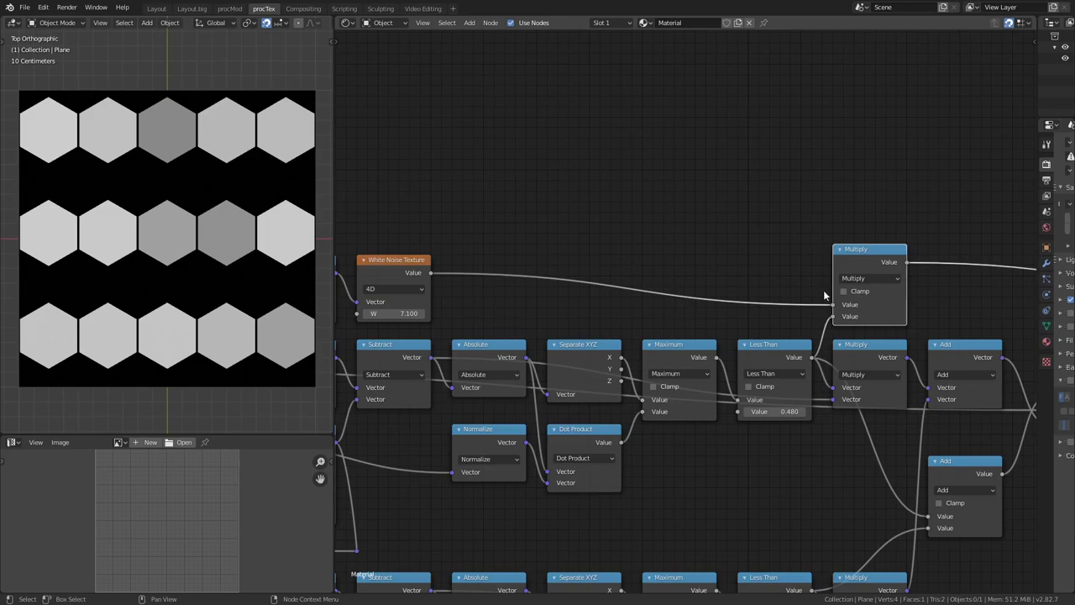
{"action": "left_click_drag", "start_coordinate": [395, 312], "coordinate": [420, 312]}
Multiply the lower White Noise value by the lower Less Than mask in a duplicated Multiply node and preview it.
{"action": "left_click_drag", "start_coordinate": [503, 324], "coordinate": [588, 395]}
{"action": "middle_click_drag", "start_coordinate": [735, 490], "coordinate": [900, 238]}
{"action": "left_click", "coordinate": [802, 233]}
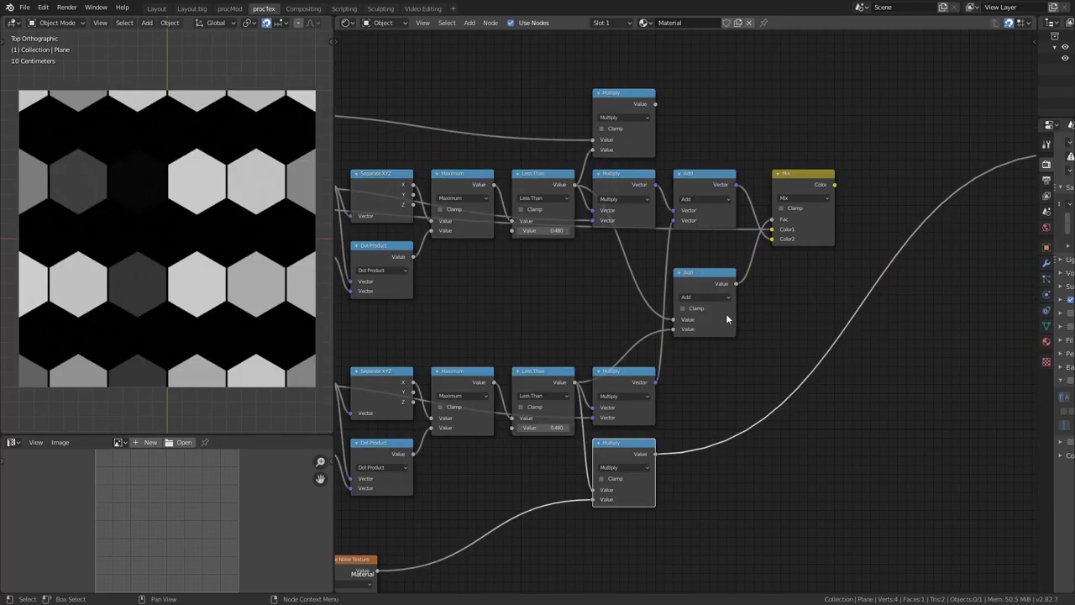
Duplicate the mask Add node below it, feed it both rows' masked noise Multiply outputs, and preview the sum.
{"action": "left_click", "coordinate": [726, 313]}
{"action": "key", "text": "shift+d"}
{"action": "left_click", "coordinate": [726, 412]}
{"action": "left_click_drag", "start_coordinate": [655, 103], "coordinate": [674, 401]}
{"action": "left_click_drag", "start_coordinate": [655, 454], "coordinate": [674, 410]}
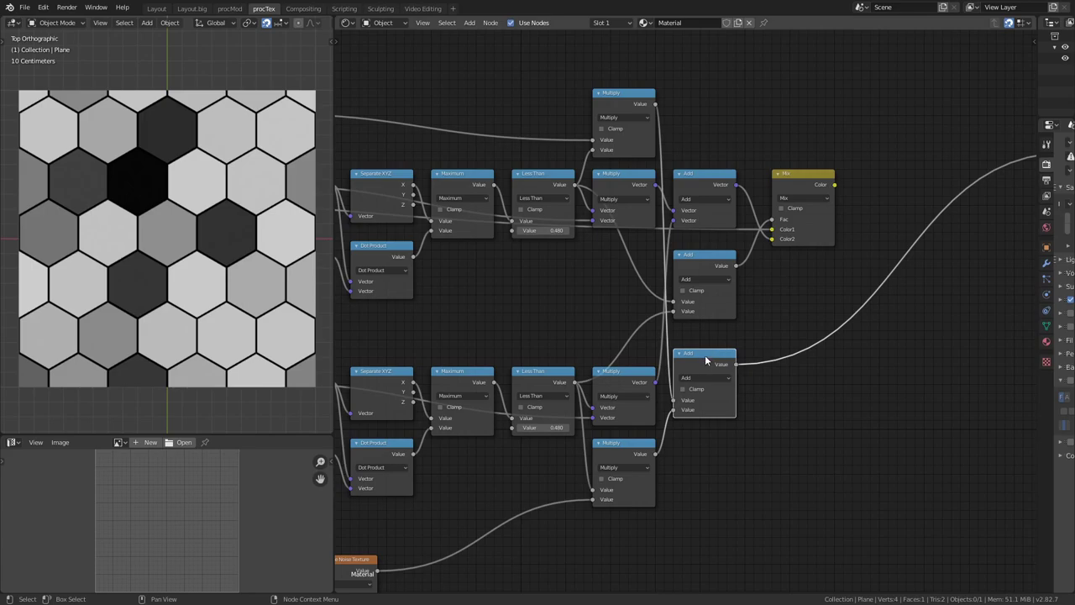
Preview the Mix output and insert a Mapping node between the Mix and the Viewer.
{"action": "left_click", "coordinate": [806, 178], "text": "ctrl+shift"}
{"action": "middle_click_drag", "start_coordinate": [806, 179], "coordinate": [771, 198]}
{"action": "key", "text": "shift+a"}
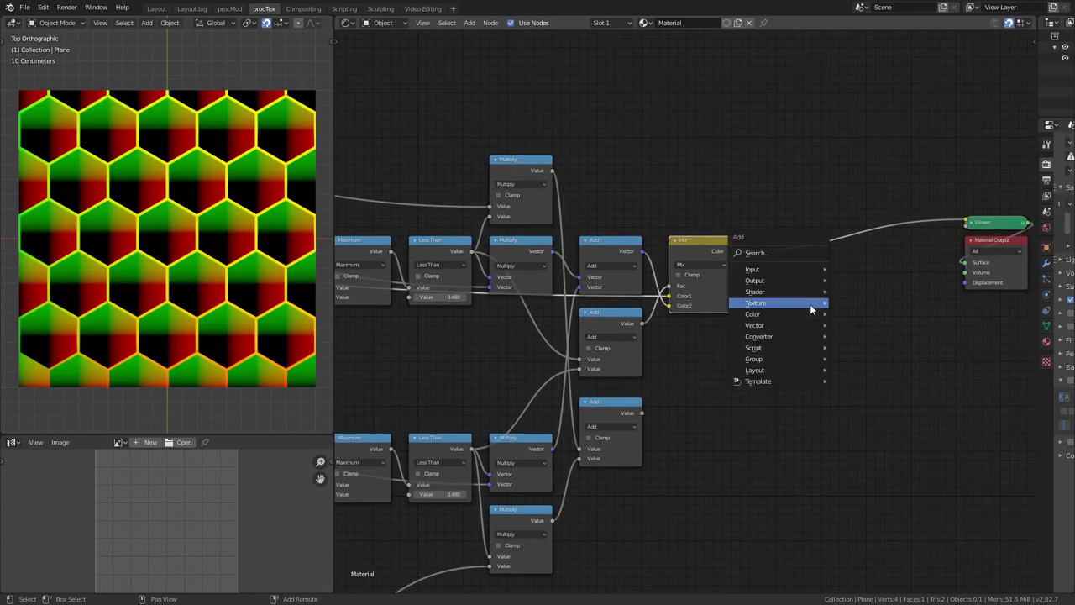
{"action": "mouse_move", "coordinate": [805, 325]}
{"action": "left_click", "coordinate": [858, 348]}
{"action": "left_click", "coordinate": [827, 336]}
Try different Rotation and Scale values on the new Mapping node, and undo them.
{"action": "mouse_move", "coordinate": [828, 332]}
{"action": "left_mouse_down"}
{"action": "mouse_move", "coordinate": [828, 350]}
{"action": "mouse_move", "coordinate": [815, 349]}
{"action": "left_mouse_up"}
{"action": "key", "text": "ctrl+z"}
{"action": "key", "text": "ctrl+z"}
{"action": "key", "text": "ctrl+z"}
{"action": "key", "text": "ctrl+z"}
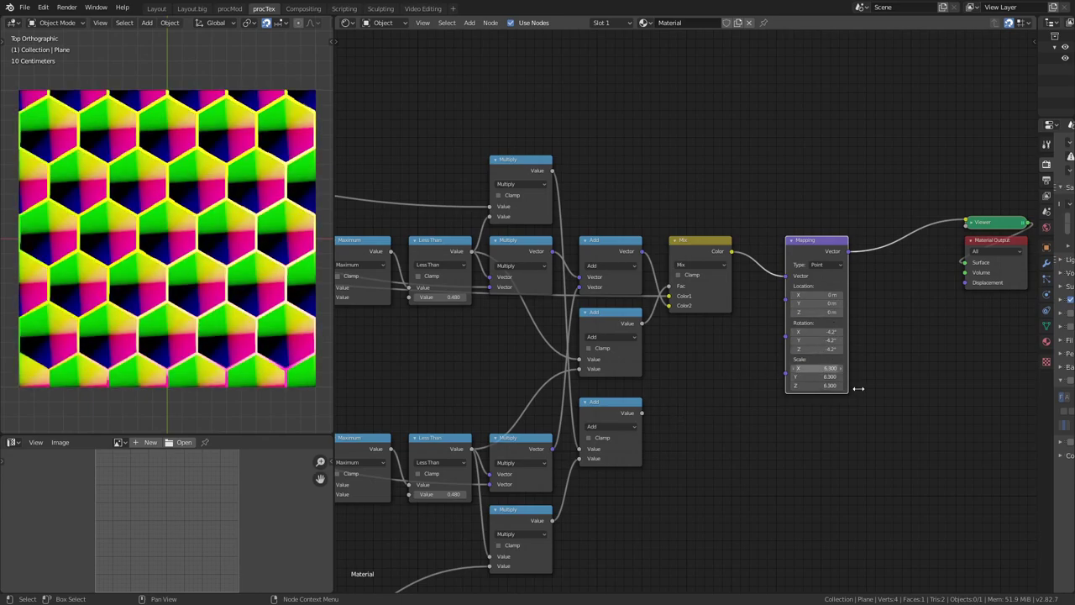
Connect the summed random tile values to the Mapping node's Location, and compare the Mix and Mapping previews.
{"action": "left_click_drag", "start_coordinate": [641, 412], "coordinate": [786, 311]}
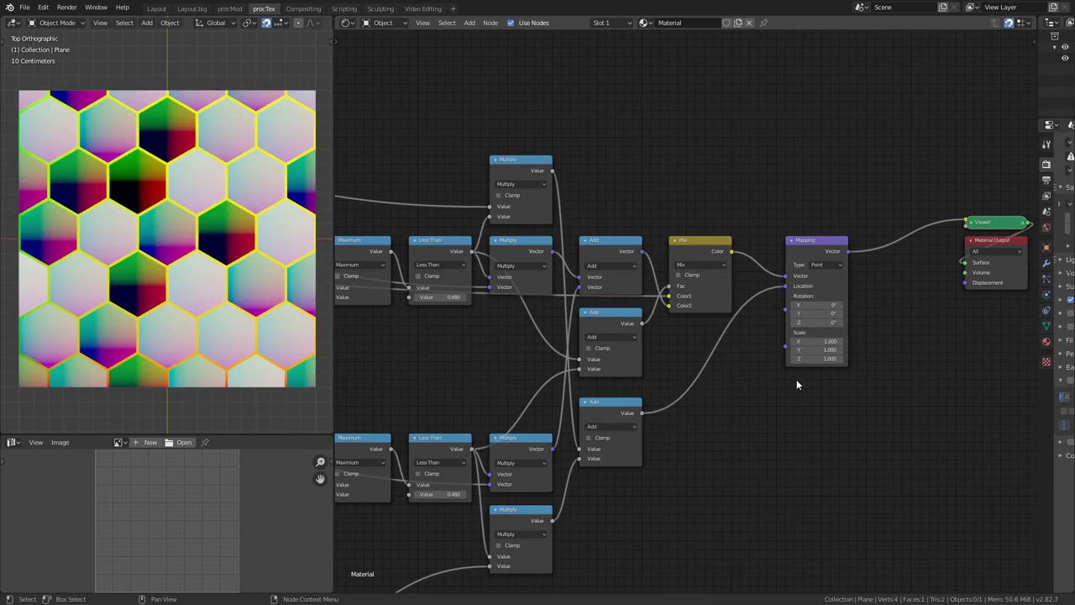
{"action": "middle_click_drag", "start_coordinate": [796, 384], "coordinate": [788, 403]}
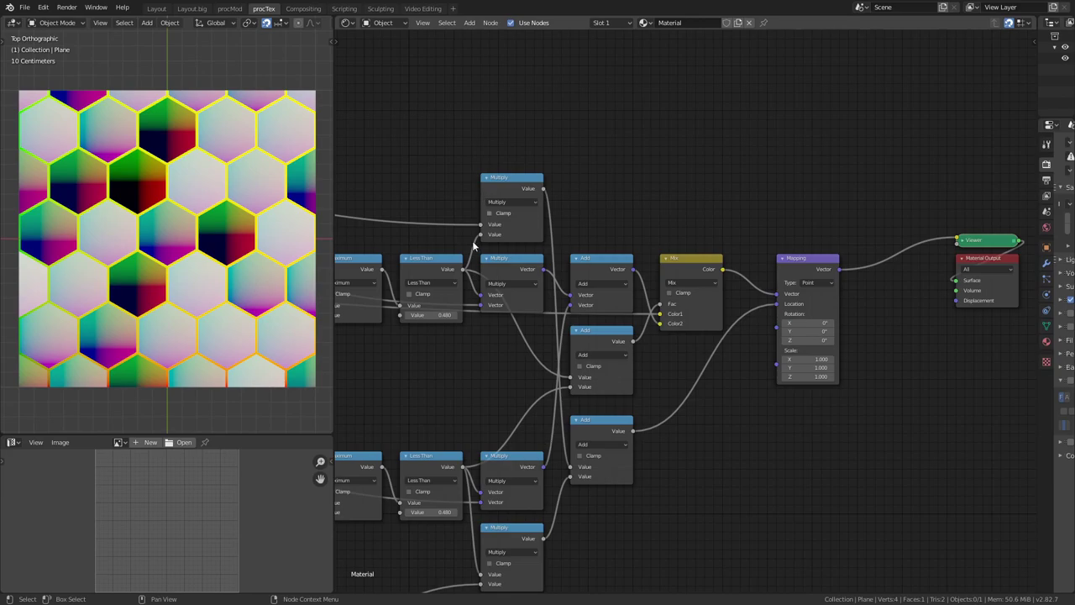
{"action": "key", "text": "Home"}
{"action": "scroll", "coordinate": [787, 383], "scroll_direction": "up", "scroll_amount": 2}
{"action": "mouse_move", "coordinate": [723, 305]}
{"action": "left_mouse_down"}
{"action": "mouse_move", "coordinate": [742, 298]}
{"action": "mouse_move", "coordinate": [734, 306]}
{"action": "left_mouse_up"}
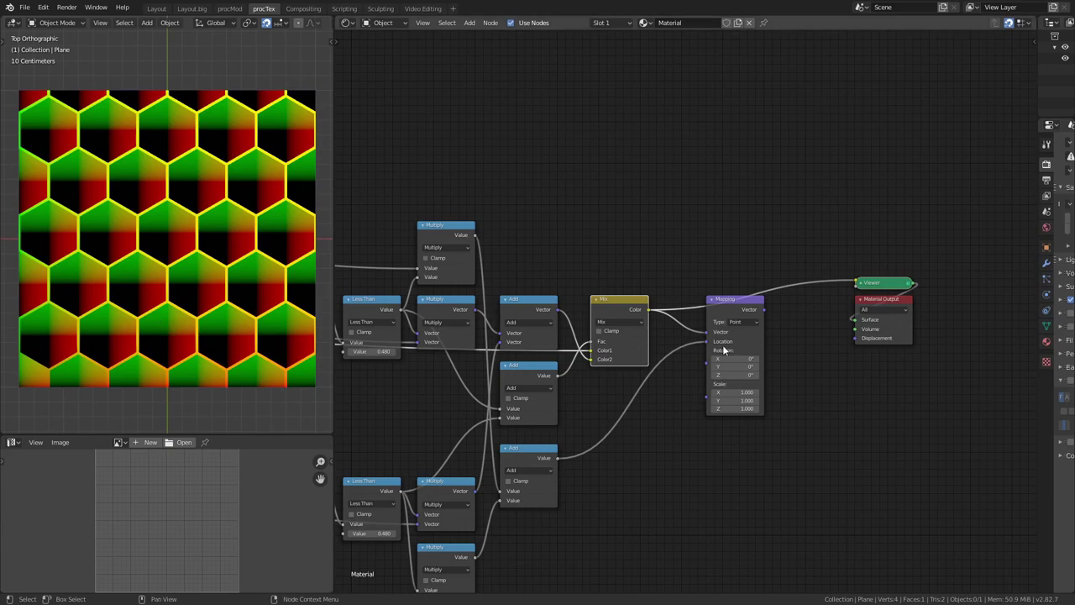
{"action": "left_click", "coordinate": [712, 350], "text": "ctrl+shift"}
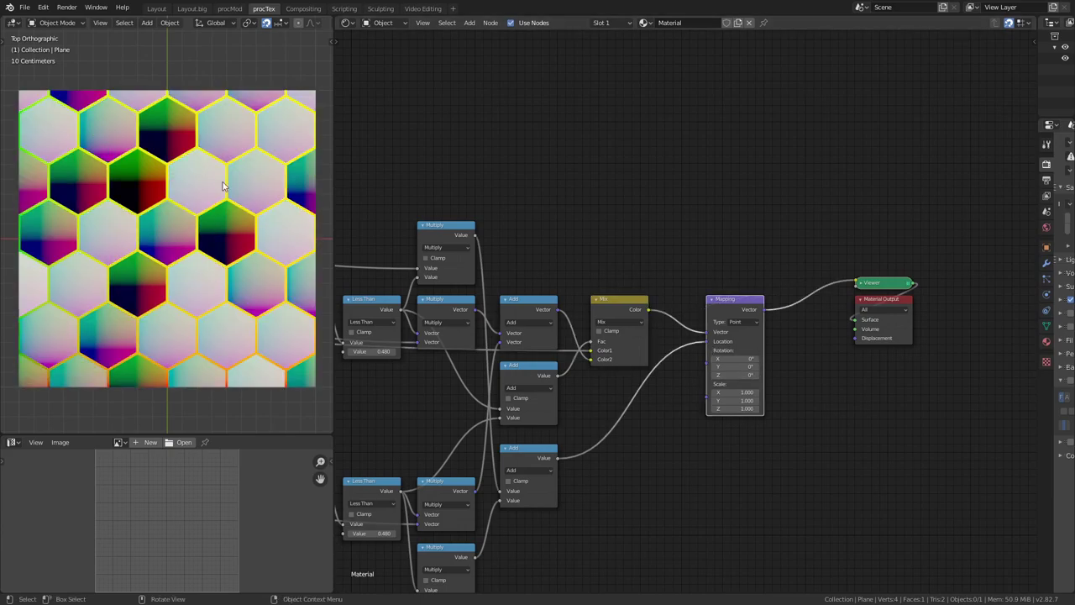
Preview the combined tile mask and try Less Than thresholds of 0.380 for the upper row and 0.080 for the lower row.
{"action": "middle_click_drag", "start_coordinate": [502, 363], "coordinate": [574, 301]}
{"action": "left_click", "coordinate": [579, 304], "text": "ctrl+shift"}
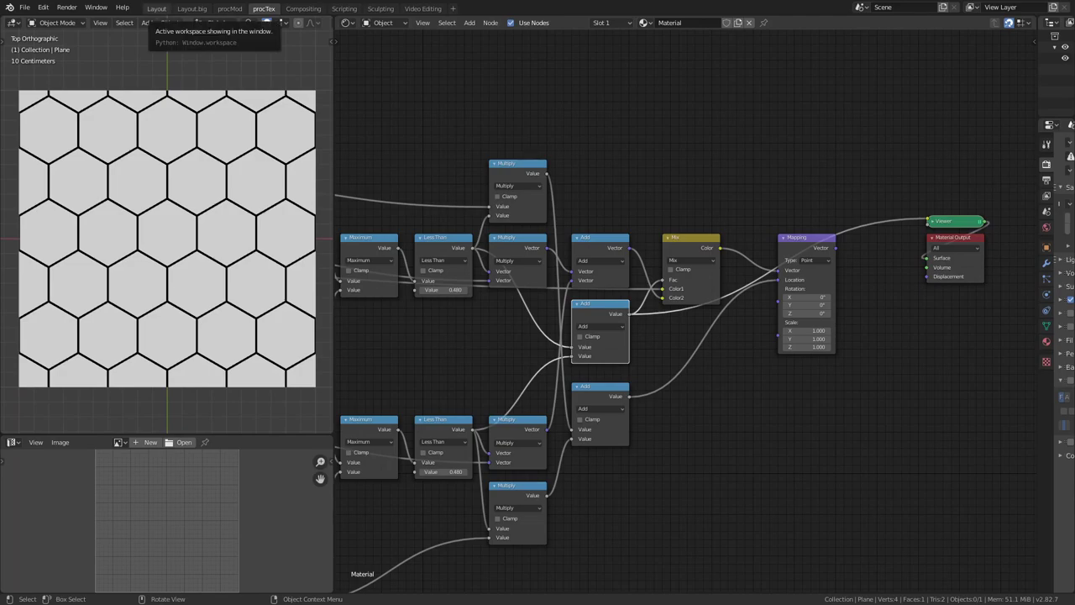
{"action": "scroll", "coordinate": [496, 189], "scroll_direction": "up", "scroll_amount": 1}
{"action": "scroll", "coordinate": [580, 169], "scroll_direction": "down", "scroll_amount": 1}
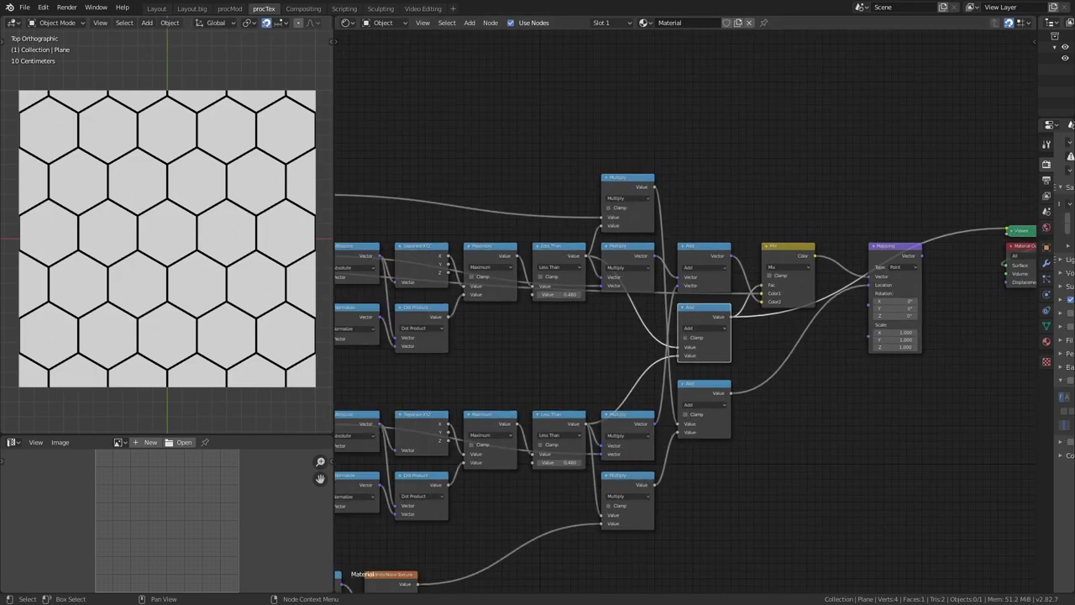
{"action": "scroll", "coordinate": [337, 464], "scroll_direction": "up", "scroll_amount": 2}
{"action": "mouse_move", "coordinate": [672, 213]}
{"action": "left_mouse_down"}
{"action": "mouse_move", "coordinate": [684, 212]}
{"action": "mouse_move", "coordinate": [672, 212]}
{"action": "left_mouse_up"}
{"action": "key", "text": "ctrl+c"}
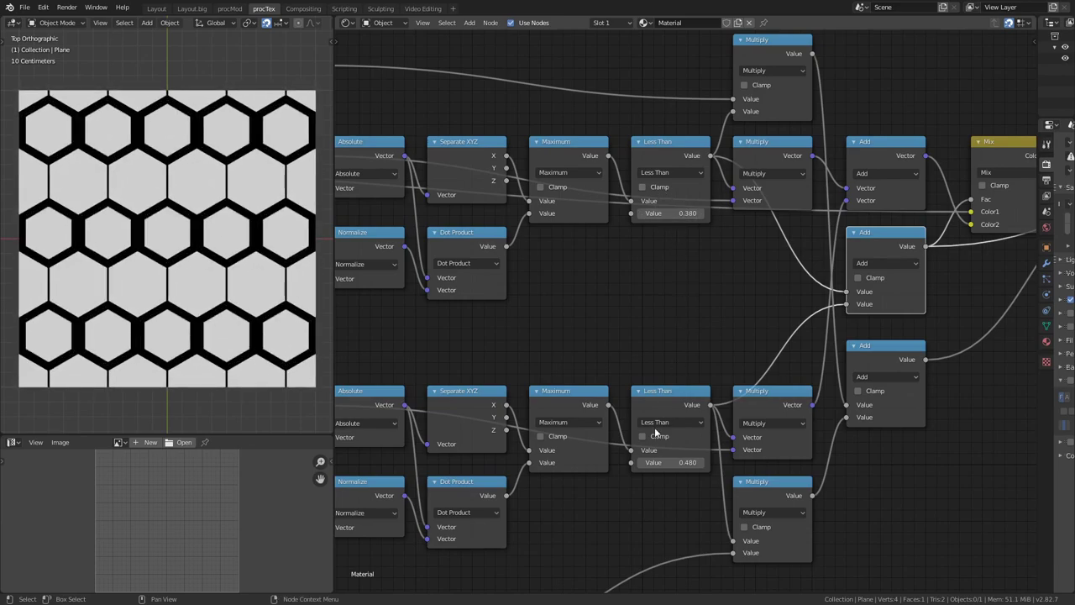
{"action": "key", "text": "ctrl+v"}
{"action": "left_click_drag", "start_coordinate": [664, 462], "coordinate": [640, 462]}
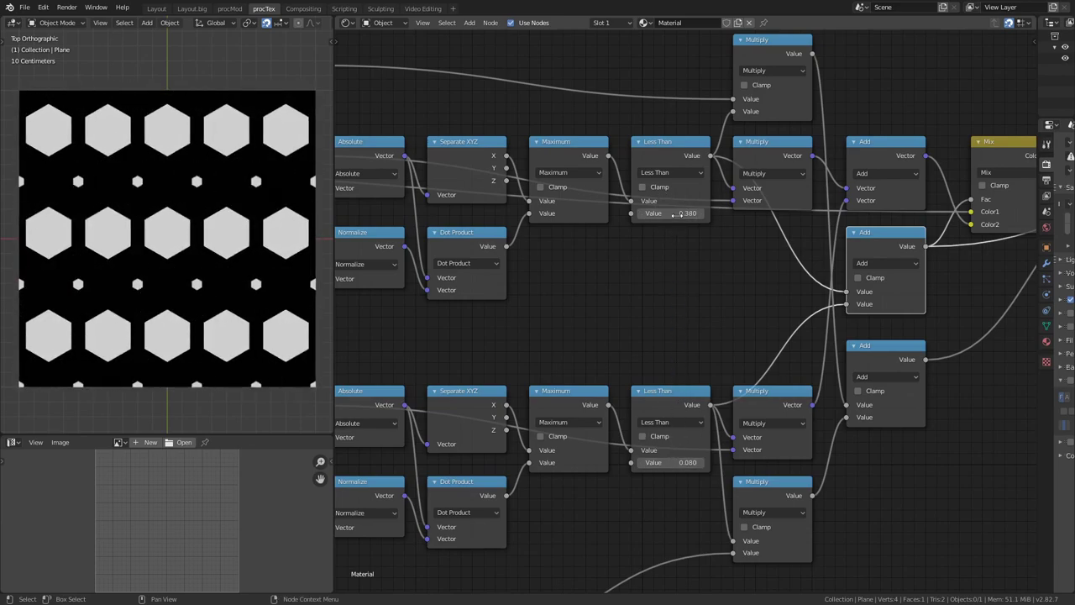
Add an Invert node in the free space between the two hexagon rows.
{"action": "middle_click_drag", "start_coordinate": [652, 259], "coordinate": [752, 311]}
{"action": "key", "text": "shift+a"}
{"action": "mouse_move", "coordinate": [676, 345]}
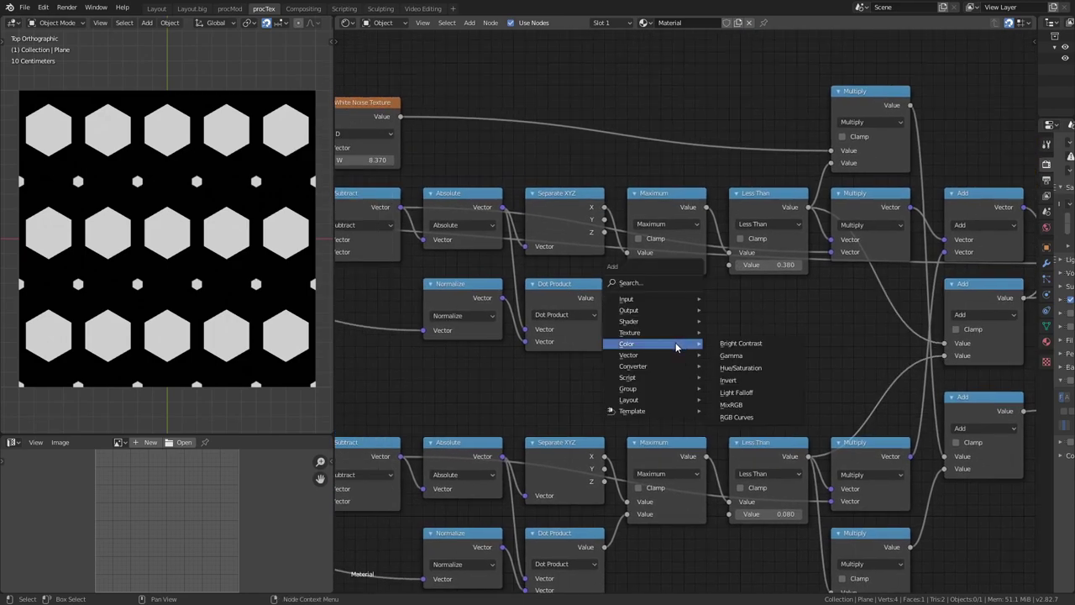
{"action": "left_click", "coordinate": [752, 382]}
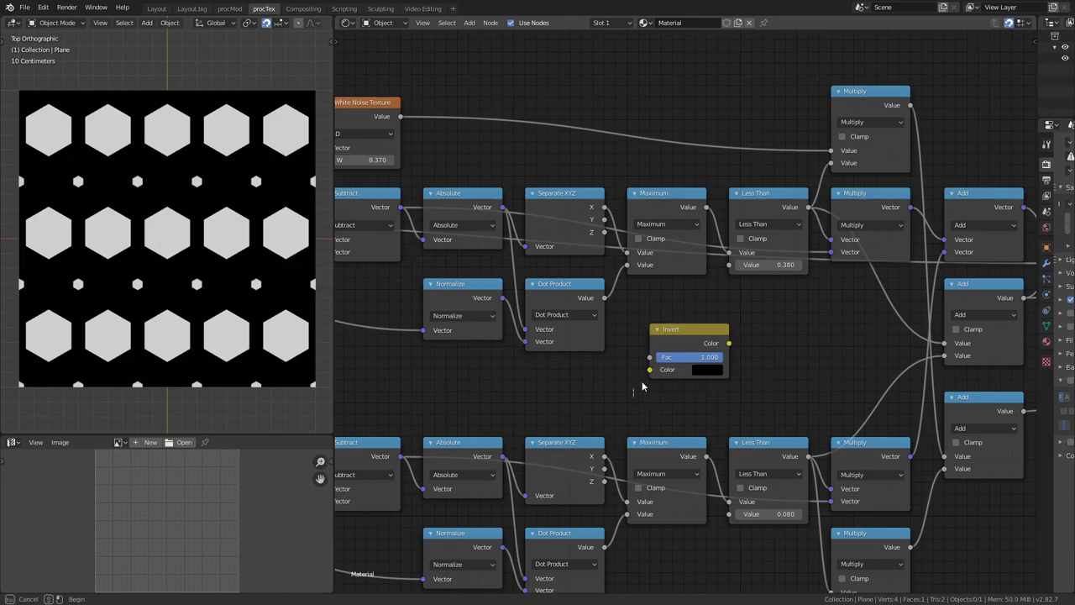
{"action": "left_click_drag", "start_coordinate": [691, 338], "coordinate": [703, 326]}
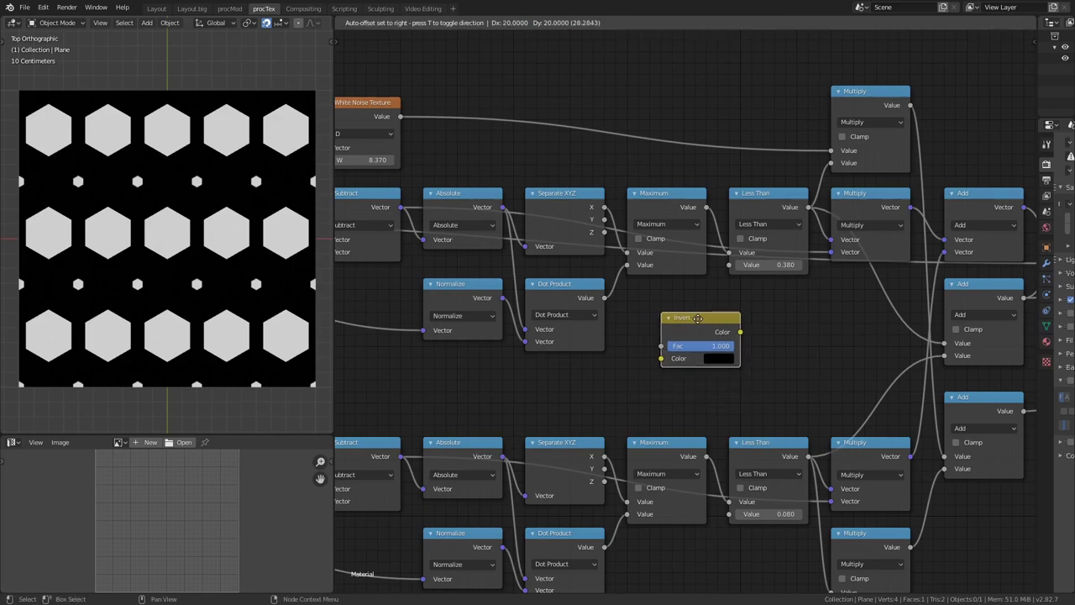
Try routing the upper Dot Product through the Invert node into the upper Less Than threshold, and undo the links.
{"action": "left_click_drag", "start_coordinate": [605, 298], "coordinate": [662, 345]}
{"action": "left_click_drag", "start_coordinate": [740, 331], "coordinate": [729, 265]}
{"action": "key", "text": "ctrl+z"}
{"action": "key", "text": "ctrl+z"}
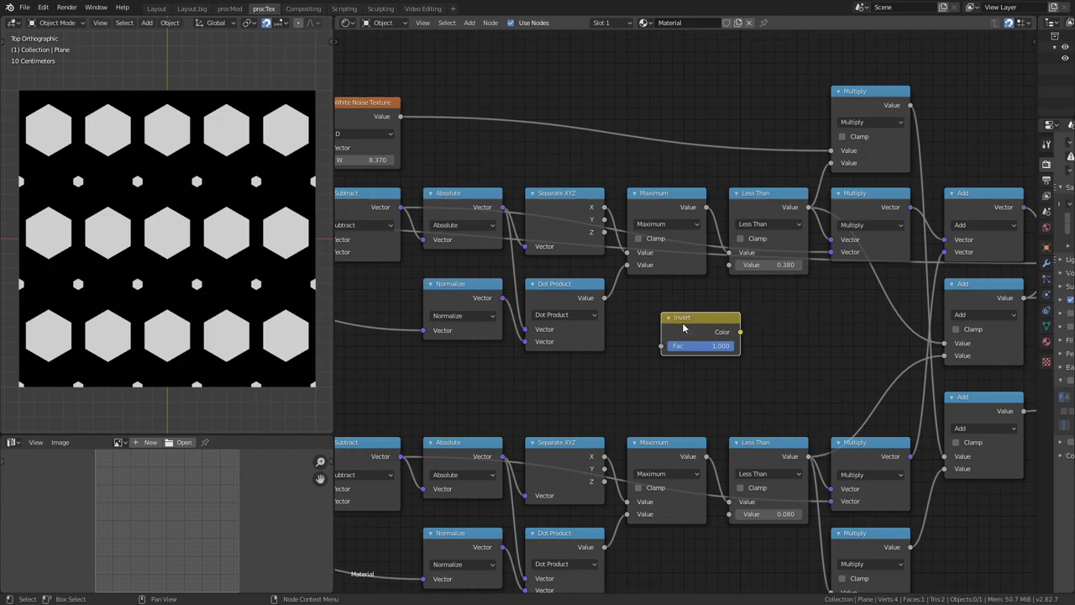
Move the Invert node above the upper hexagon row and label it Tile Size.
{"action": "left_click_drag", "start_coordinate": [703, 351], "coordinate": [702, 362]}
{"action": "middle_click_drag", "start_coordinate": [740, 279], "coordinate": [699, 347]}
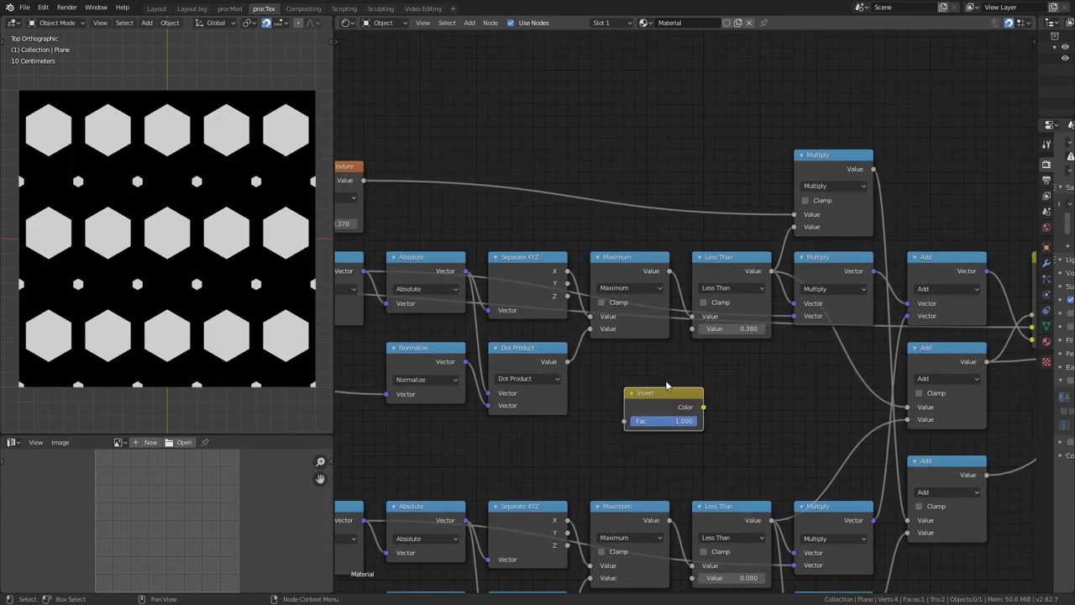
{"action": "middle_click_drag", "start_coordinate": [667, 386], "coordinate": [685, 483]}
{"action": "left_click_drag", "start_coordinate": [685, 483], "coordinate": [652, 200]}
{"action": "key", "text": "n"}
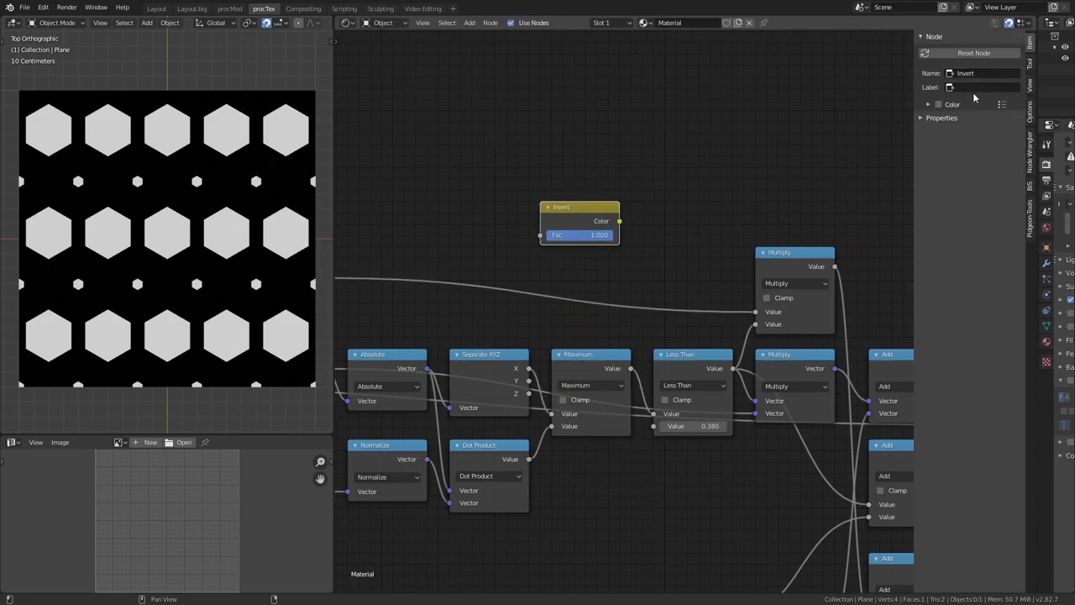
{"action": "left_click", "coordinate": [980, 88]}
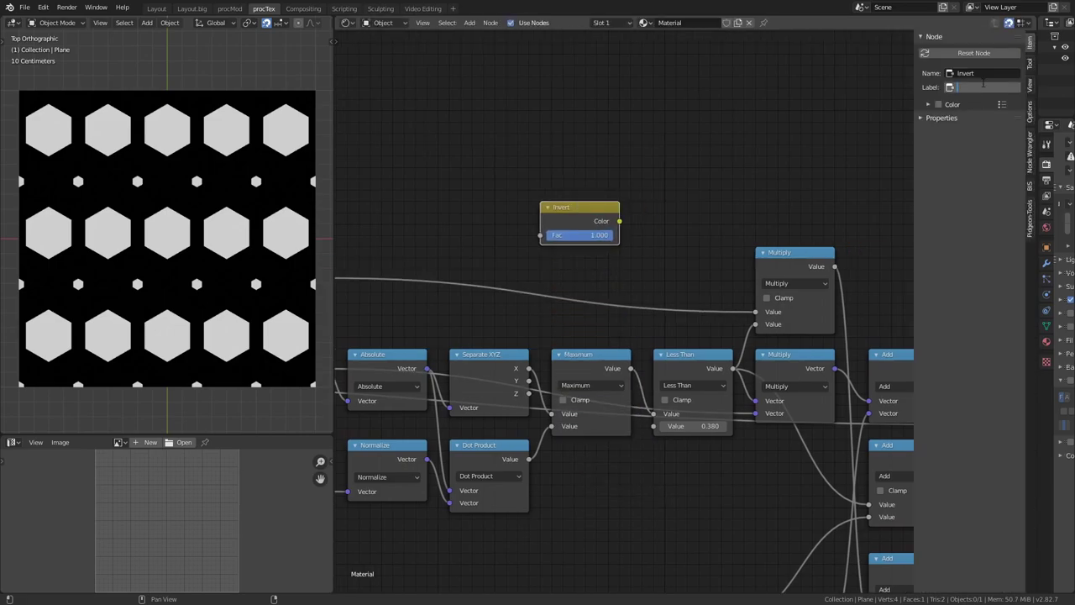
{"action": "type", "text": "Tile Size"}
{"action": "key", "text": "Return"}
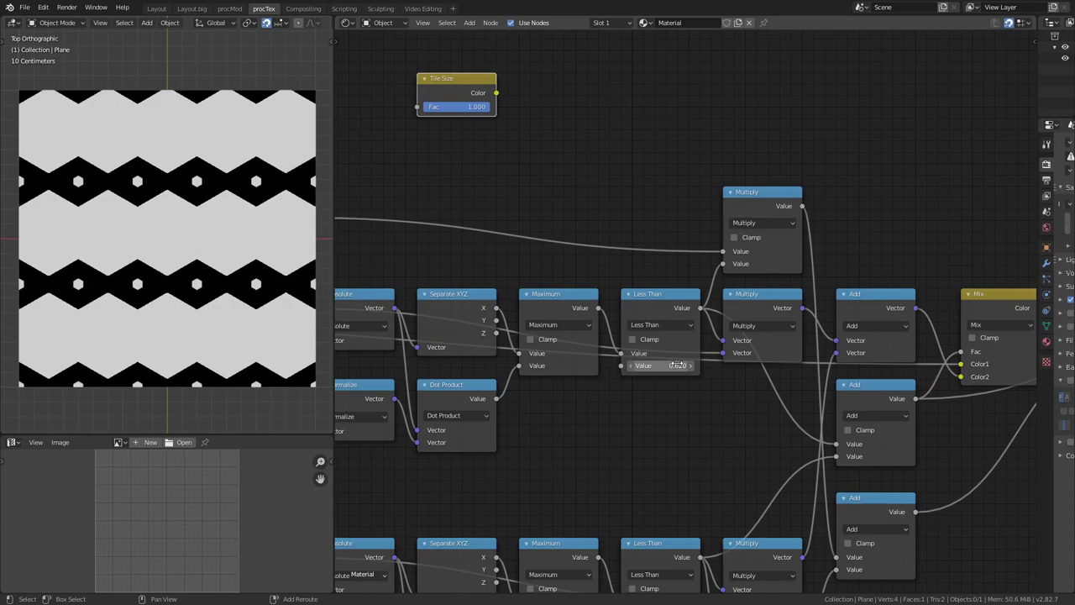
Try an upper Less Than threshold of 0.500 and a changed Tile Size factor, and undo the factor change.
{"action": "left_click_drag", "start_coordinate": [672, 365], "coordinate": [672, 365]}
{"action": "middle_click_drag", "start_coordinate": [591, 216], "coordinate": [596, 221]}
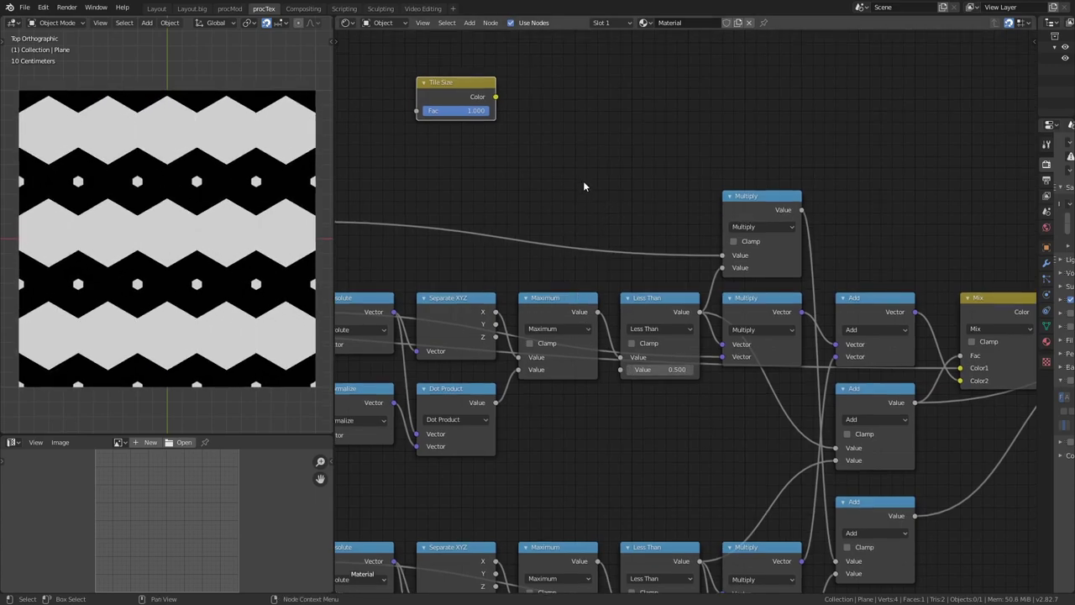
{"action": "left_click_drag", "start_coordinate": [447, 110], "coordinate": [493, 120]}
{"action": "key", "text": "ctrl+z"}
Divide the Tile Size output by 2.000 in a Math node driving both Less Than thresholds, and set the Tile Size factor to 0.938.
{"action": "key", "text": "shift+a"}
{"action": "mouse_move", "coordinate": [550, 127]}
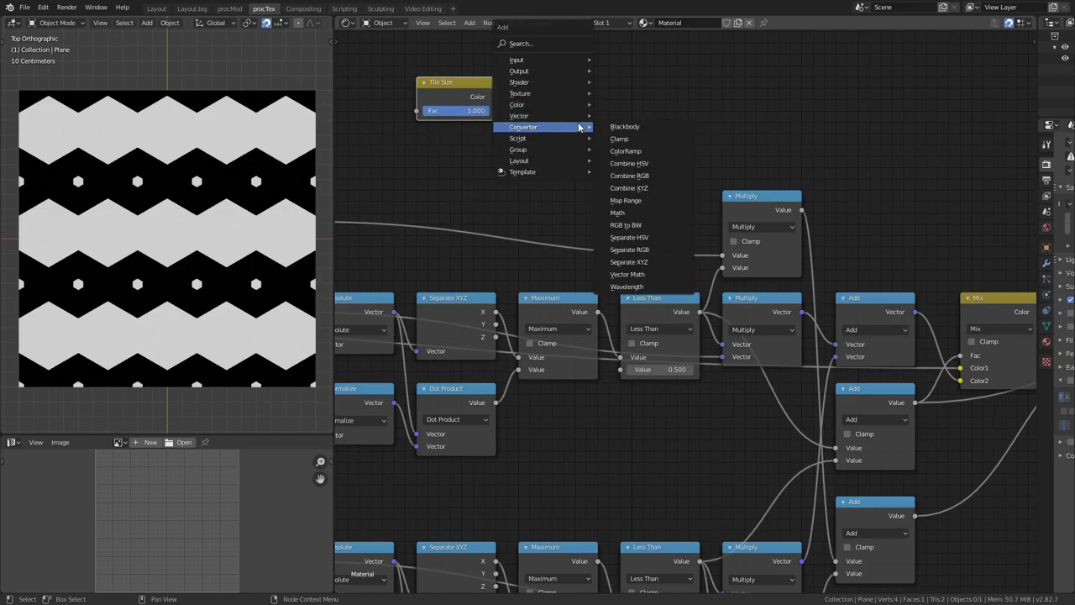
{"action": "left_click", "coordinate": [622, 213]}
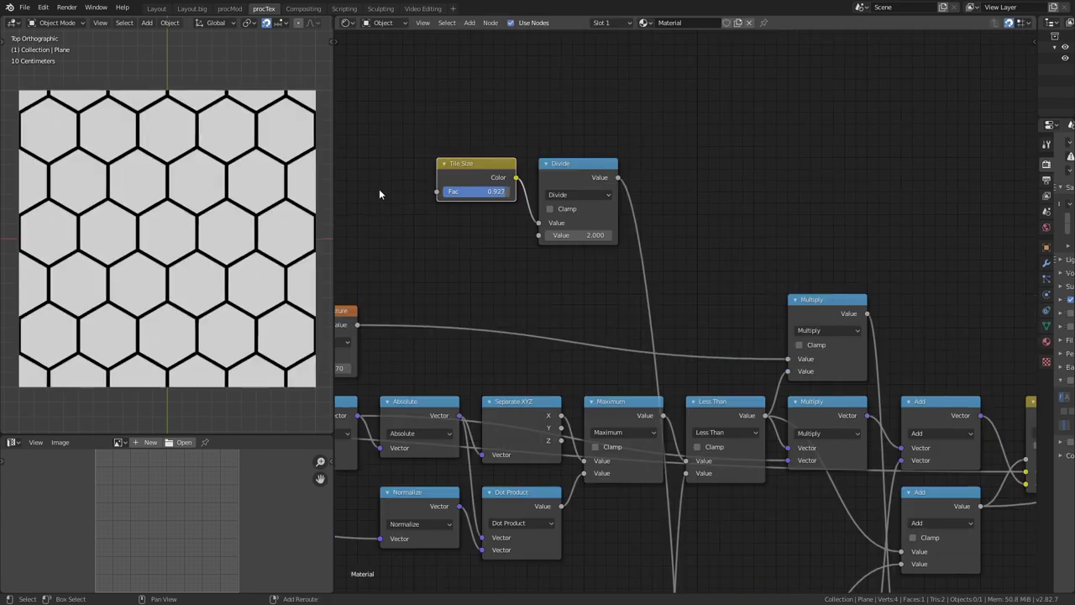
{"action": "mouse_move", "coordinate": [490, 192]}
{"action": "left_mouse_down"}
{"action": "mouse_move", "coordinate": [521, 193]}
{"action": "mouse_move", "coordinate": [470, 193]}
{"action": "mouse_move", "coordinate": [504, 192]}
{"action": "left_mouse_up"}
Preview the upper row's Maximum output and the lower row's Maximum output to examine their distance gradients.
{"action": "scroll", "coordinate": [694, 204], "scroll_direction": "down", "scroll_amount": 3}
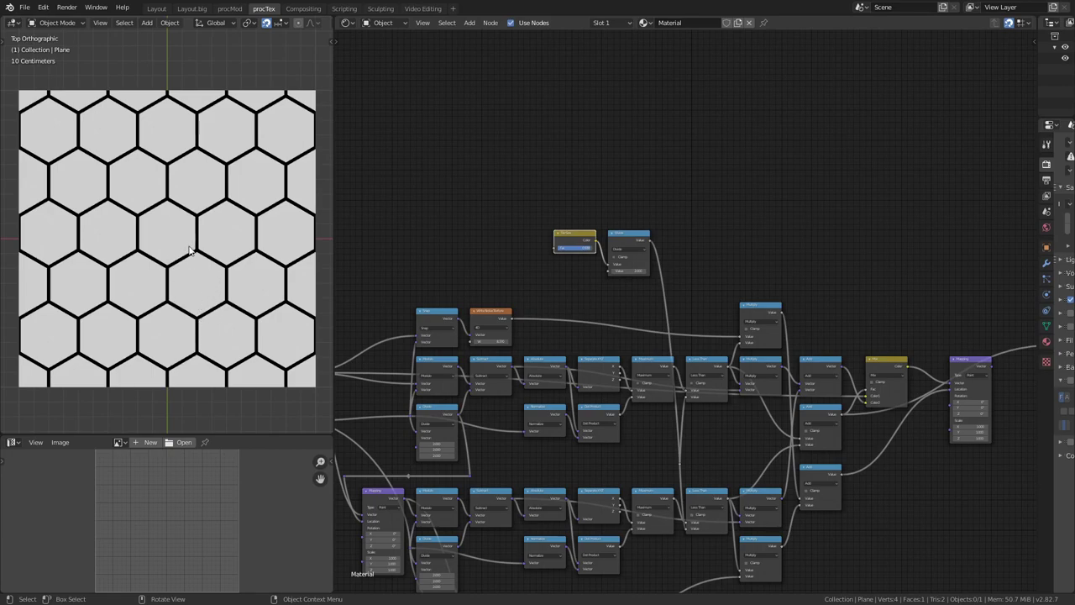
{"action": "middle_click_drag", "start_coordinate": [741, 180], "coordinate": [631, 237]}
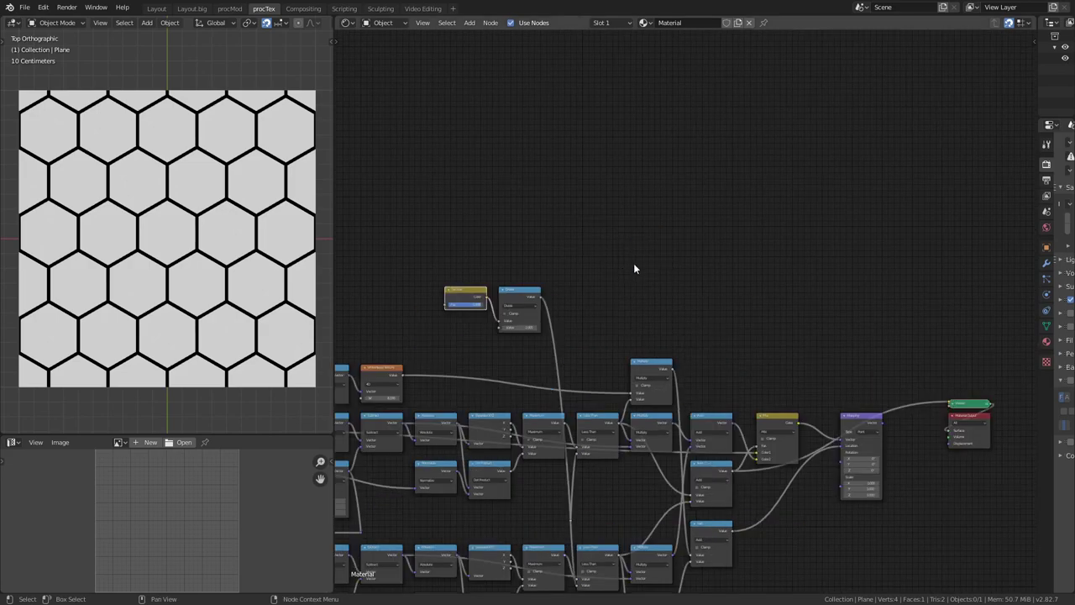
{"action": "scroll", "coordinate": [644, 264], "scroll_direction": "up", "scroll_amount": 3}
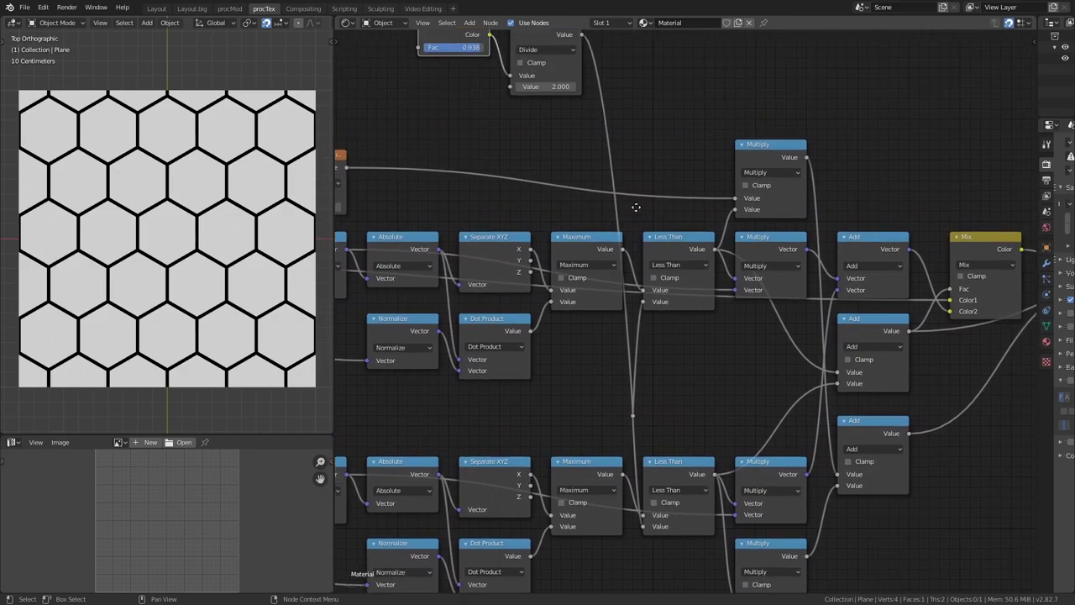
{"action": "left_click", "coordinate": [579, 273], "text": "ctrl+shift"}
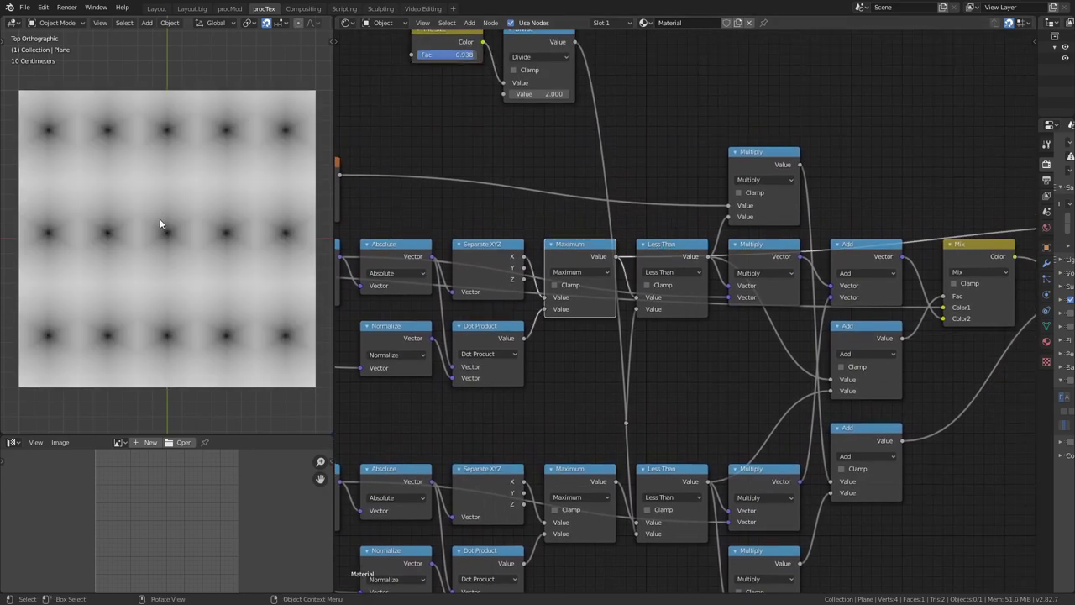
{"action": "left_click", "coordinate": [596, 484], "text": "ctrl+shift"}
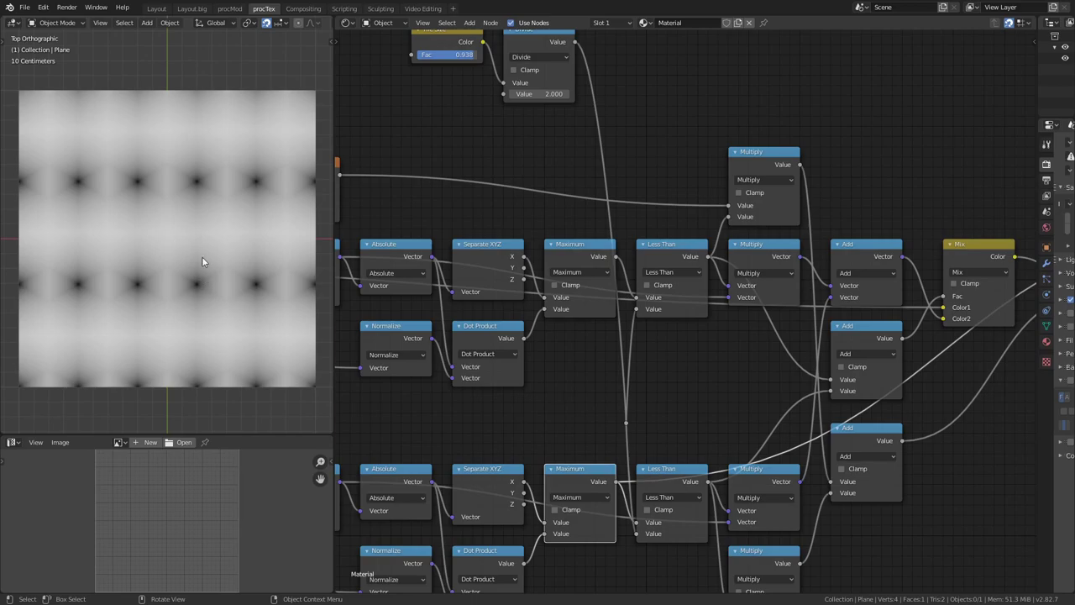
Duplicate a Maximum node above the rows, feed it both rows' Maximum outputs, set it to Minimum, and preview it.
{"action": "scroll", "coordinate": [588, 277], "scroll_direction": "down", "scroll_amount": 1}
{"action": "left_click", "coordinate": [696, 104]}
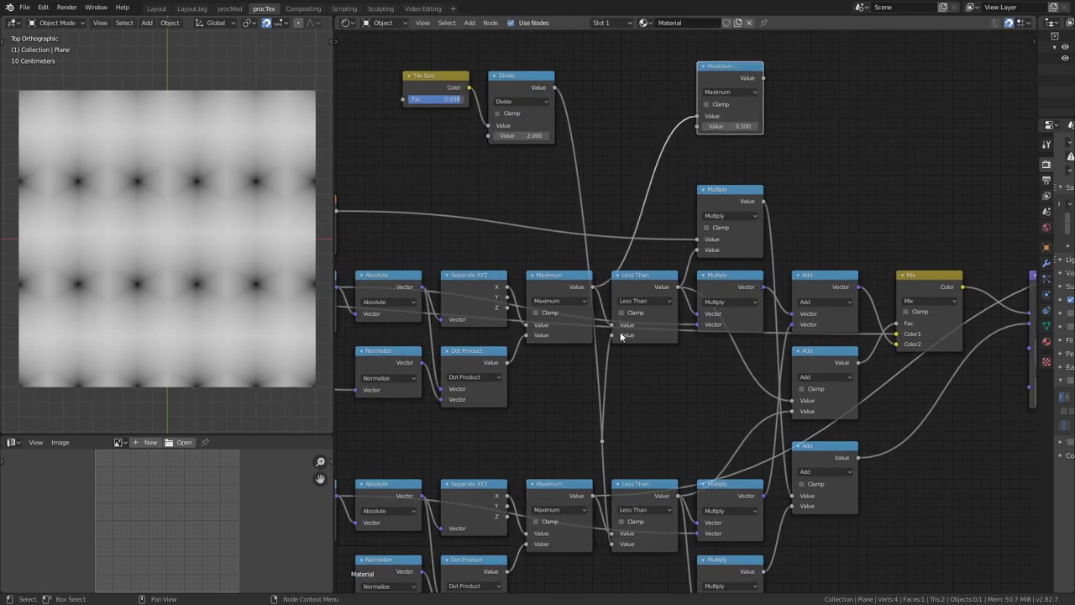
{"action": "left_click_drag", "start_coordinate": [594, 496], "coordinate": [697, 126]}
{"action": "middle_click_drag", "start_coordinate": [739, 75], "coordinate": [697, 169]}
{"action": "left_click", "coordinate": [693, 186]}
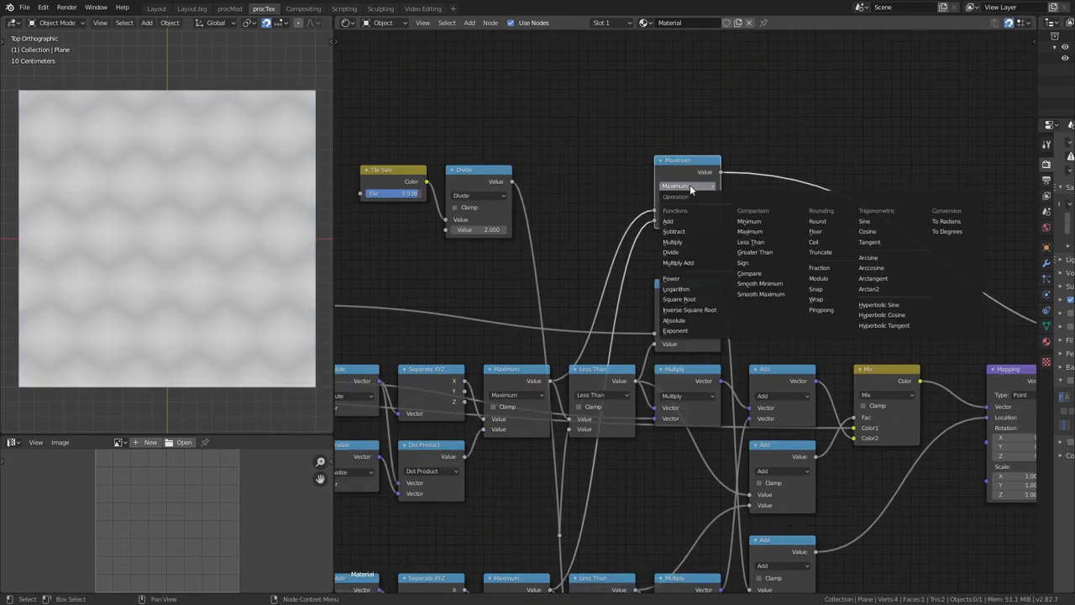
{"action": "left_click", "coordinate": [690, 175]}
{"action": "left_click_drag", "start_coordinate": [732, 162], "coordinate": [713, 163]}
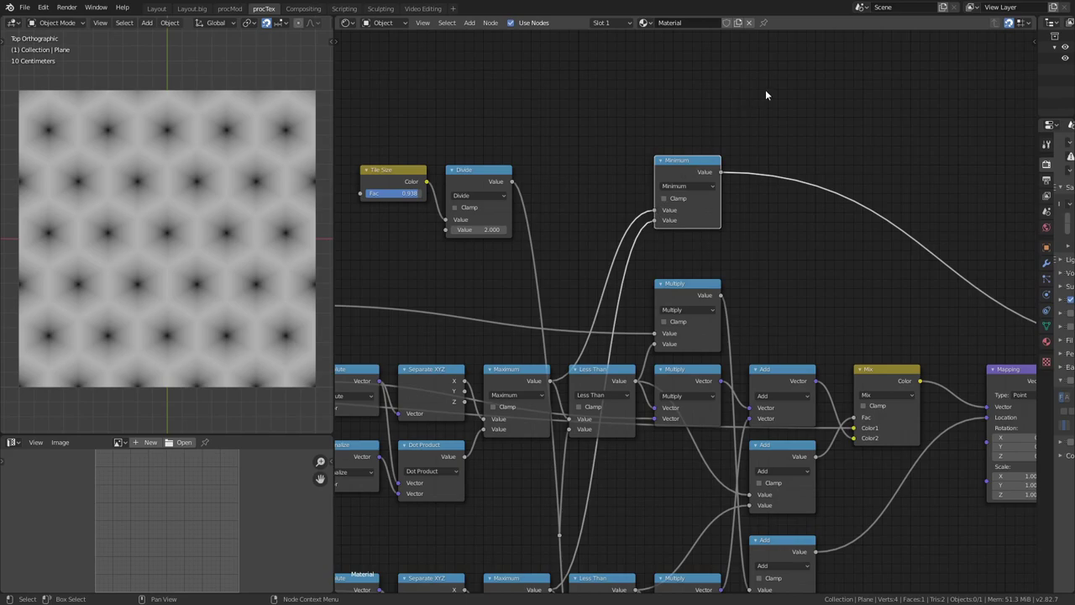
Duplicate the Minimum node after itself and set it to Subtract, subtracting the Minimum output from 1.000.
{"action": "key", "text": "shift+d"}
{"action": "left_click", "coordinate": [835, 180]}
{"action": "left_click", "coordinate": [756, 270]}
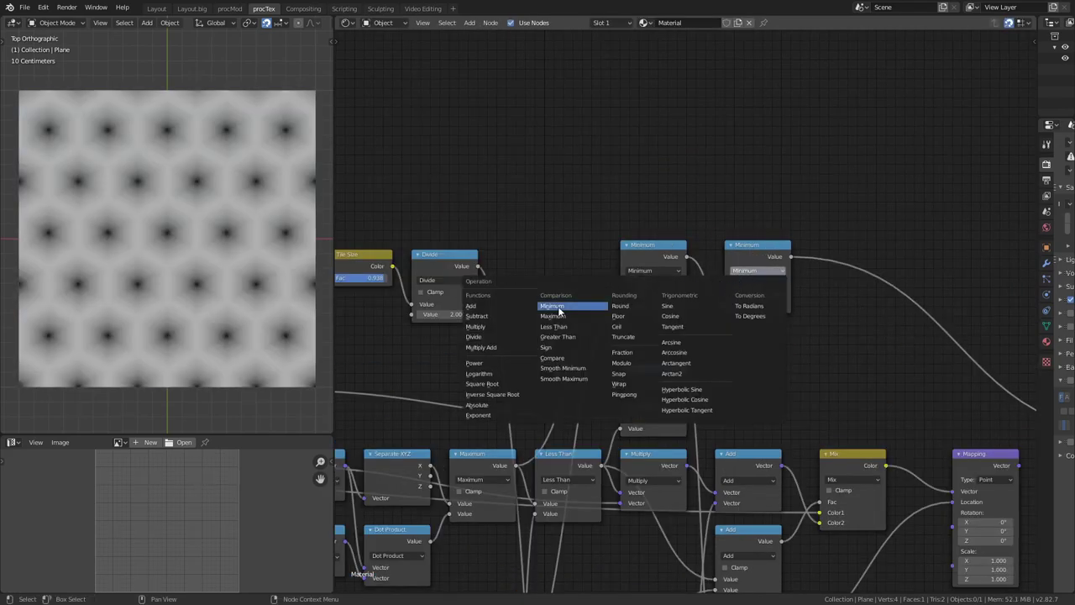
{"action": "left_click", "coordinate": [476, 316]}
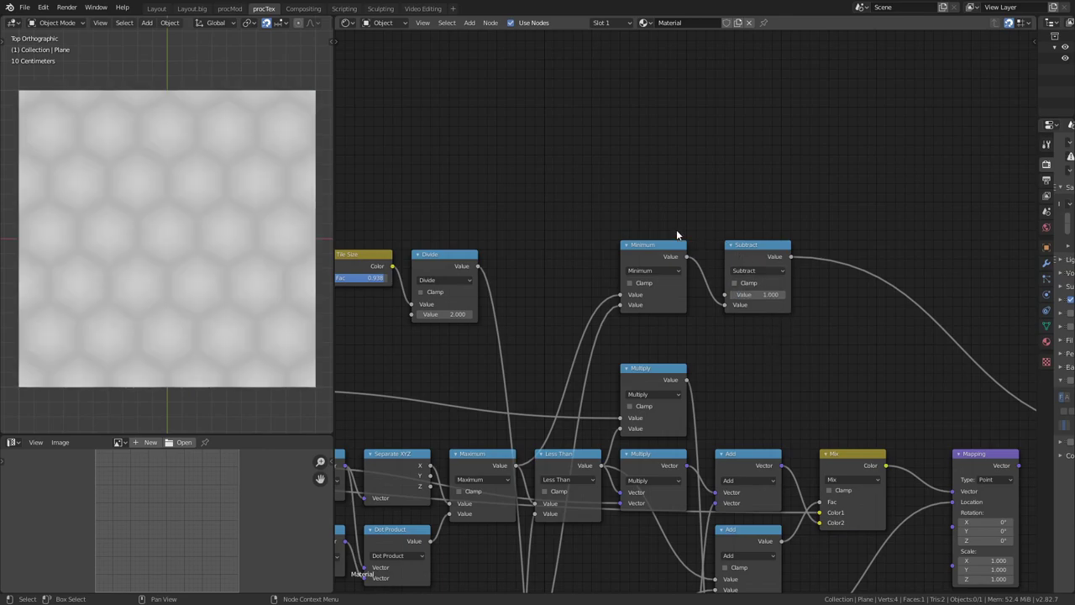
Duplicate the Subtract node above itself and feed it the Divide output, subtracted from 1.000.
{"action": "key", "text": "shift+d"}
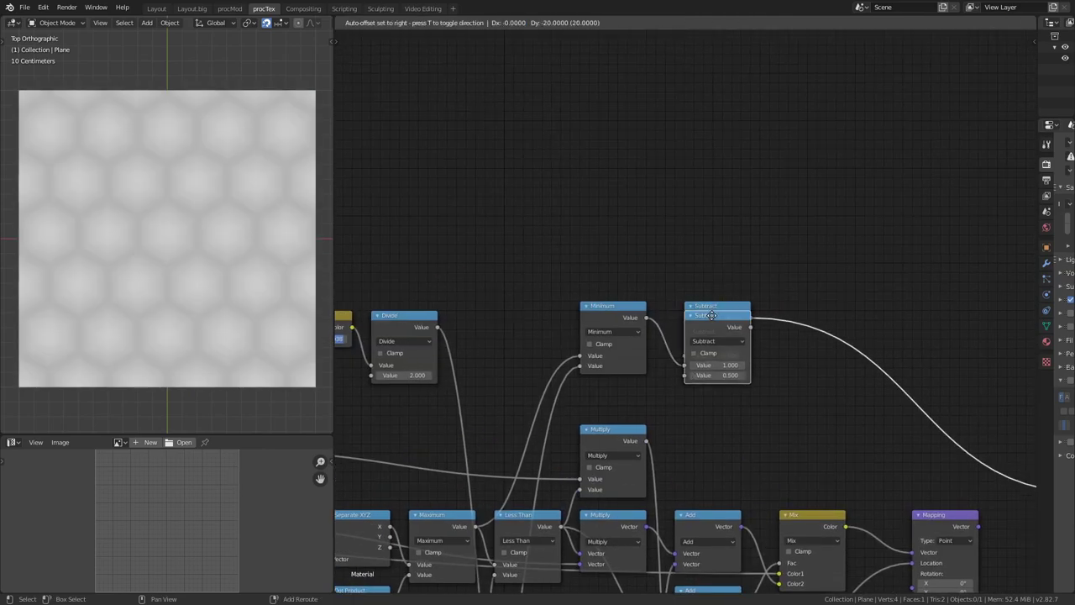
{"action": "left_click", "coordinate": [713, 231]}
{"action": "left_click_drag", "start_coordinate": [437, 327], "coordinate": [684, 280]}
Add a MixRGB node after the lower Subtract node and drive its Fac with the upper Subtract output.
{"action": "middle_click_drag", "start_coordinate": [333, 356], "coordinate": [535, 300]}
{"action": "scroll", "coordinate": [758, 241], "scroll_direction": "right", "scroll_amount": 5}
{"action": "key", "text": "shift+a"}
{"action": "left_click", "coordinate": [797, 289]}
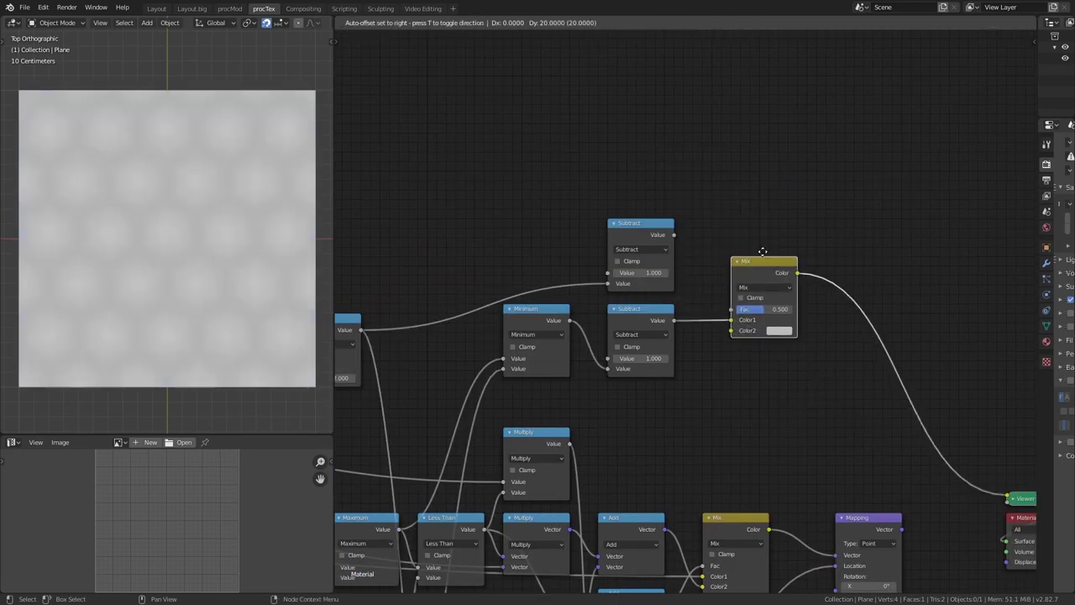
{"action": "left_click", "coordinate": [760, 227]}
{"action": "scroll", "coordinate": [638, 319], "scroll_direction": "left", "scroll_amount": 8}
{"action": "scroll", "coordinate": [560, 377], "scroll_direction": "right", "scroll_amount": 5}
{"action": "left_click_drag", "start_coordinate": [731, 259], "coordinate": [799, 300]}
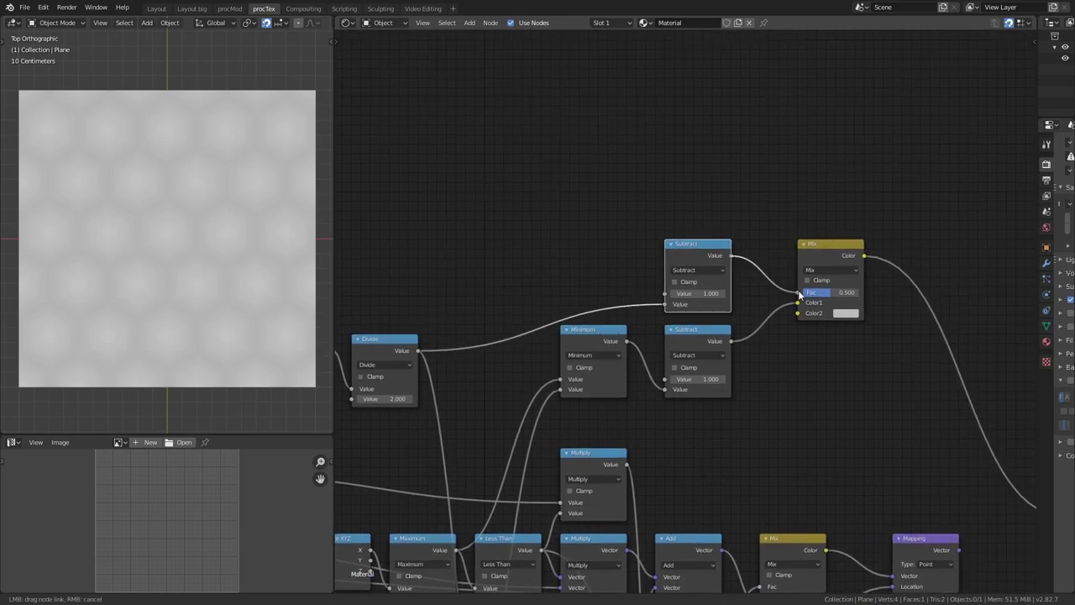
{"action": "scroll", "coordinate": [767, 277], "scroll_direction": "right", "scroll_amount": 2}
{"action": "left_click_drag", "start_coordinate": [766, 267], "coordinate": [733, 262]}
Set the new Mix node's blending mode to Color Burn and its Color2 to black.
{"action": "left_click", "coordinate": [724, 287]}
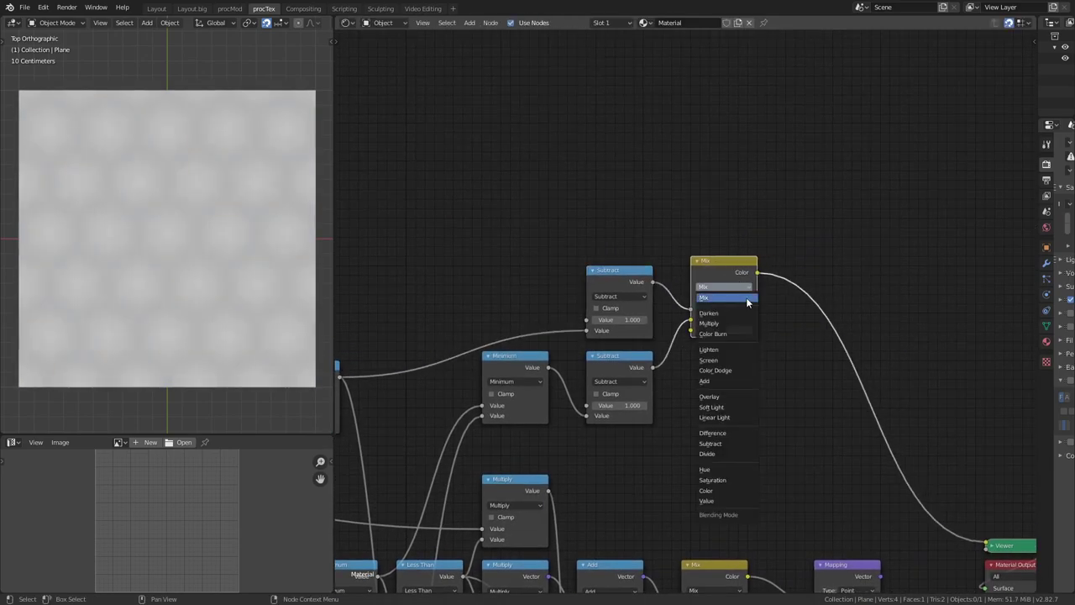
{"action": "left_click", "coordinate": [713, 333]}
{"action": "left_click", "coordinate": [740, 330]}
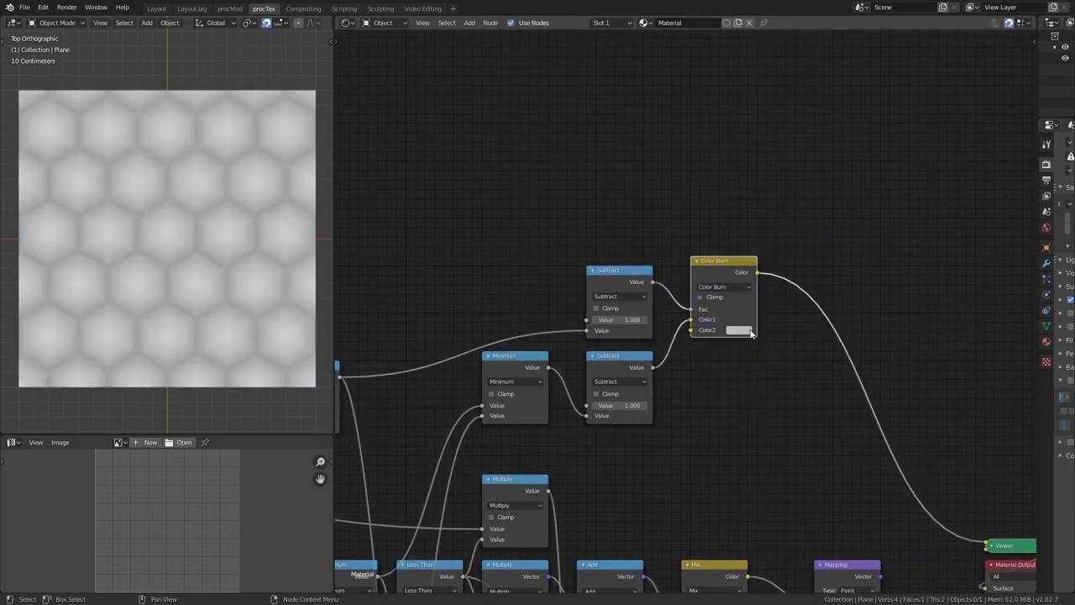
{"action": "left_click", "coordinate": [739, 329]}
{"action": "left_click_drag", "start_coordinate": [808, 244], "coordinate": [804, 324]}
Duplicate the Color Burn node after itself and set it to Color Dodge with a white Color2 and a factor of 0.750.
{"action": "left_click", "coordinate": [778, 334]}
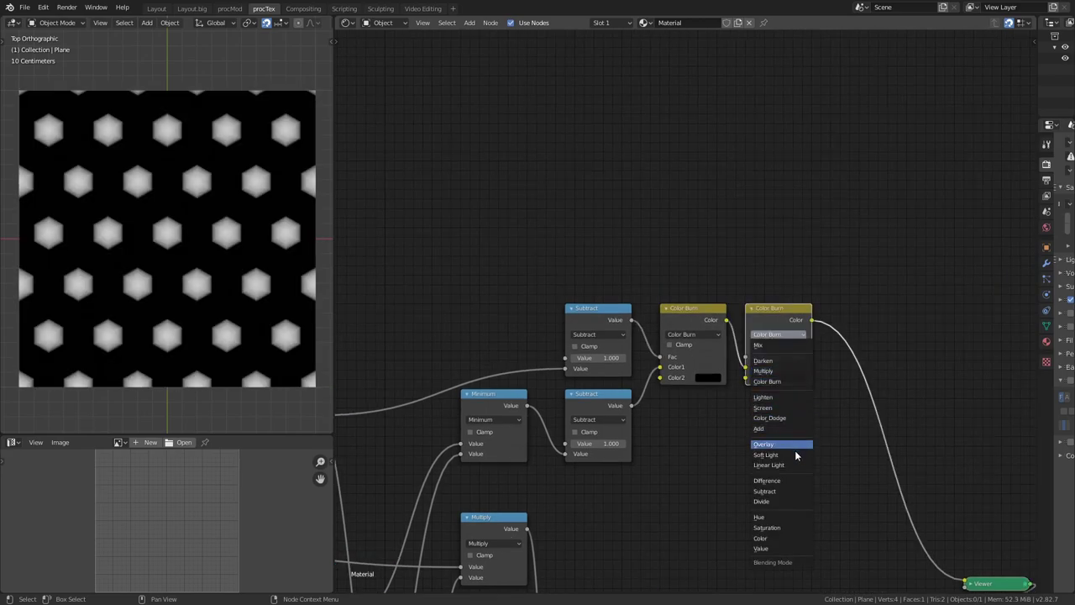
{"action": "left_click", "coordinate": [788, 417]}
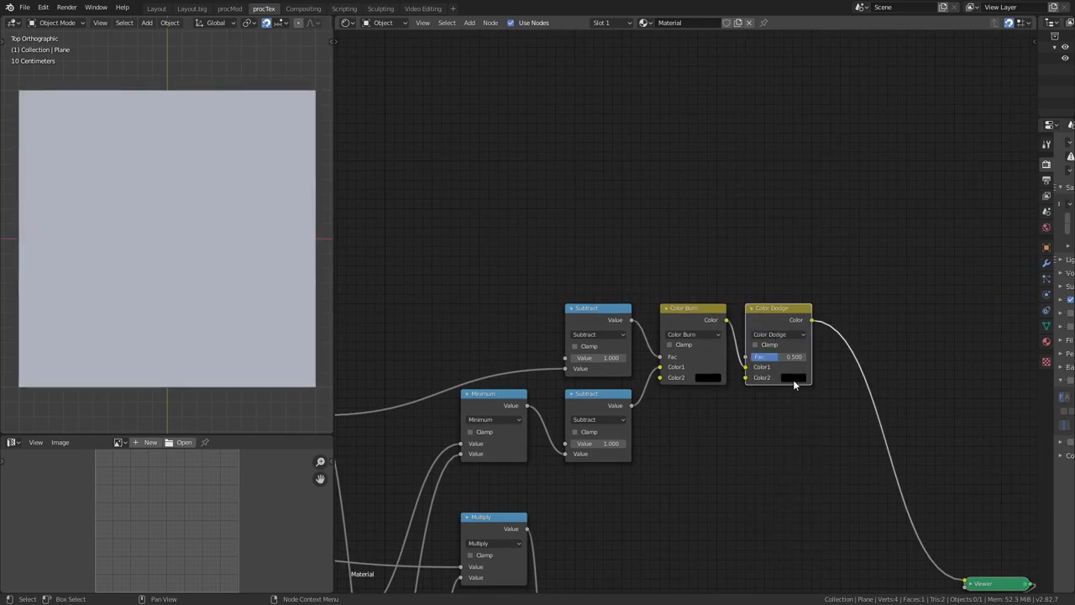
{"action": "left_click", "coordinate": [795, 377]}
{"action": "left_click_drag", "start_coordinate": [863, 307], "coordinate": [863, 242]}
{"action": "left_click_drag", "start_coordinate": [789, 357], "coordinate": [785, 367]}
Annotate a tile's bevel in the viewport with lines along its outer edge and its inner edge.
{"action": "scroll", "coordinate": [168, 120], "scroll_direction": "up", "scroll_amount": 6}
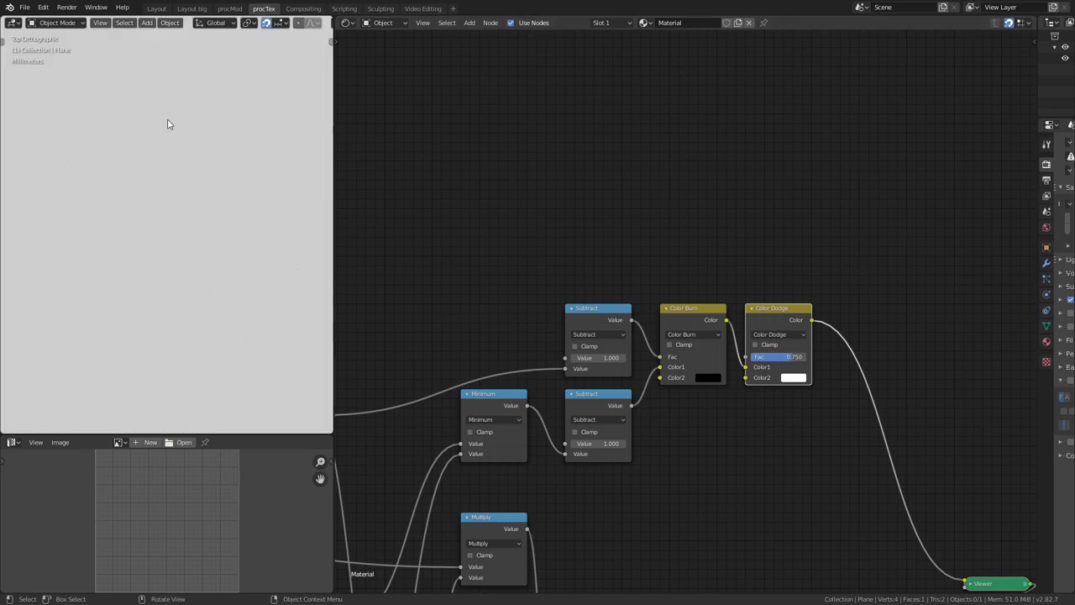
{"action": "scroll", "coordinate": [178, 229], "scroll_direction": "down", "scroll_amount": 2}
{"action": "scroll", "coordinate": [178, 228], "scroll_direction": "down", "scroll_amount": 2}
{"action": "left_click_drag", "start_coordinate": [99, 209], "coordinate": [181, 162]}
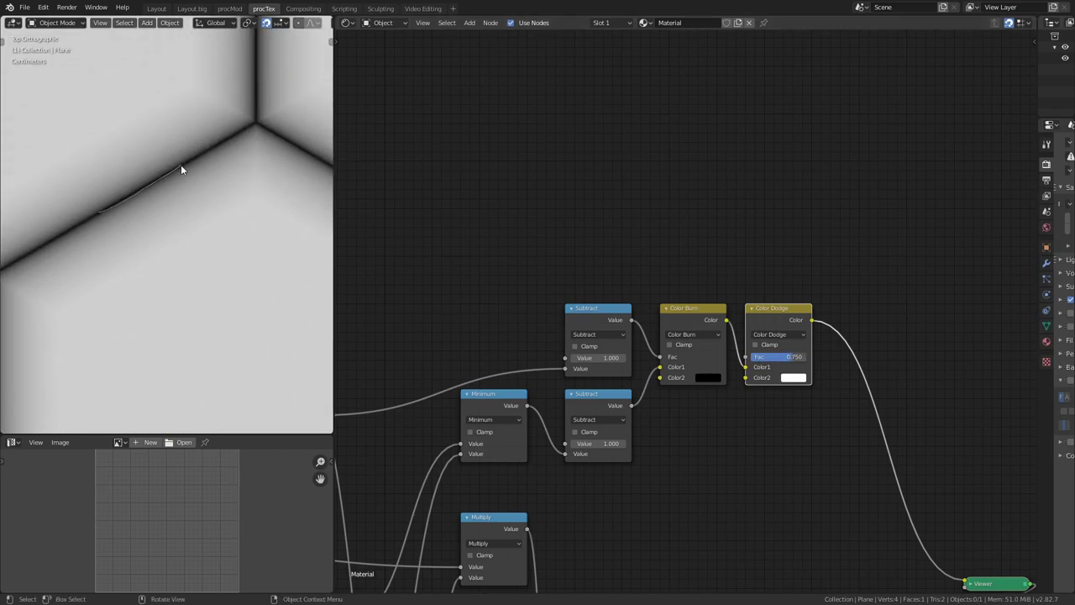
{"action": "left_click_drag", "start_coordinate": [129, 271], "coordinate": [233, 208]}
{"action": "left_click_drag", "start_coordinate": [191, 249], "coordinate": [195, 255]}
Add an RGB Curves node after the Color Dodge node in the link to the Viewer.
{"action": "key", "text": "shift+a"}
{"action": "mouse_move", "coordinate": [731, 283]}
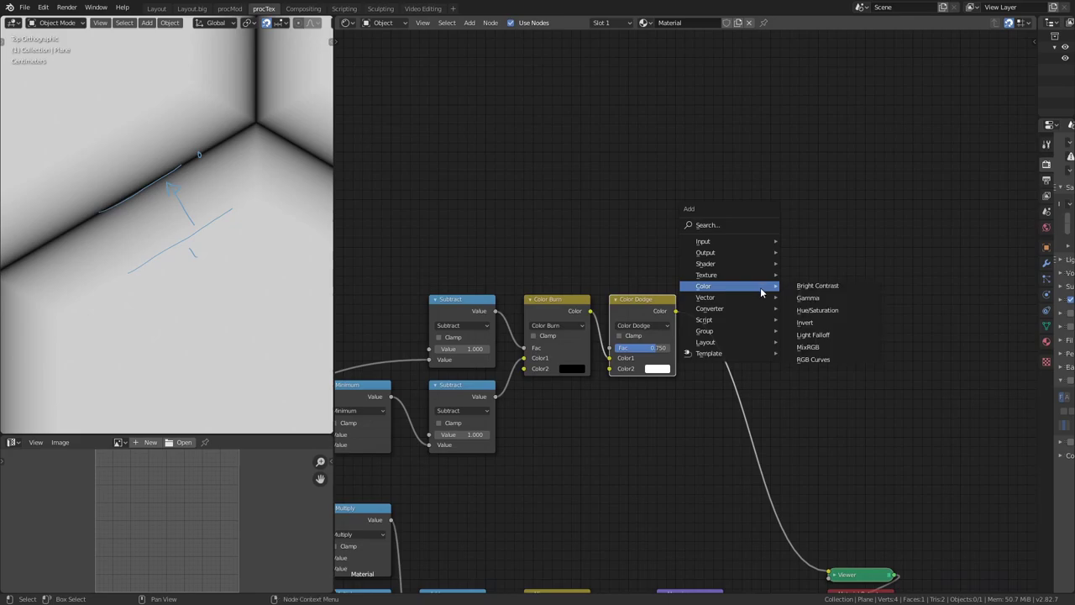
{"action": "left_click", "coordinate": [832, 347]}
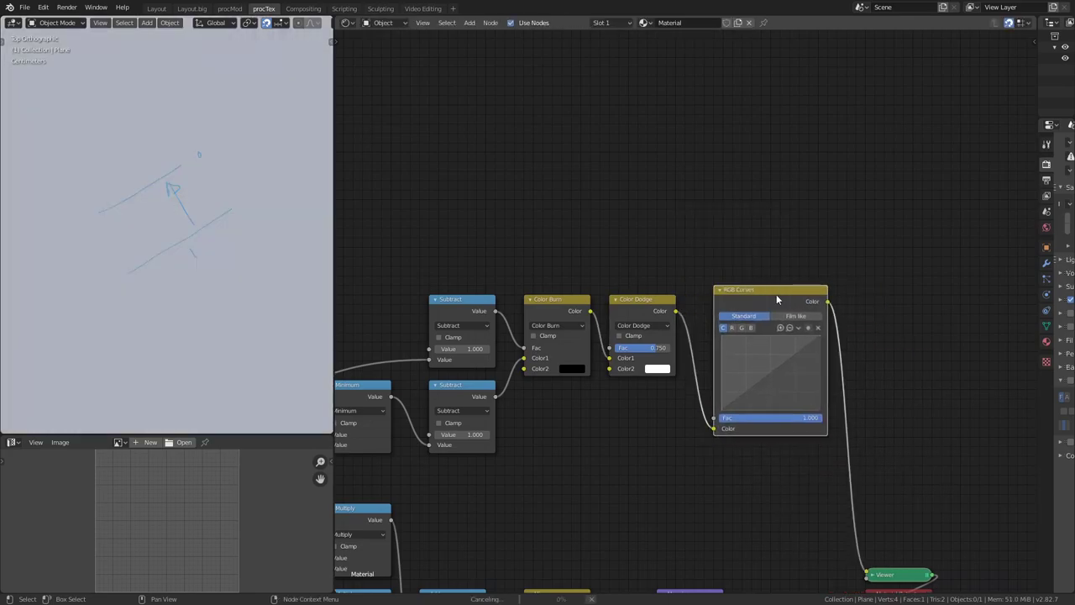
{"action": "left_click", "coordinate": [775, 298]}
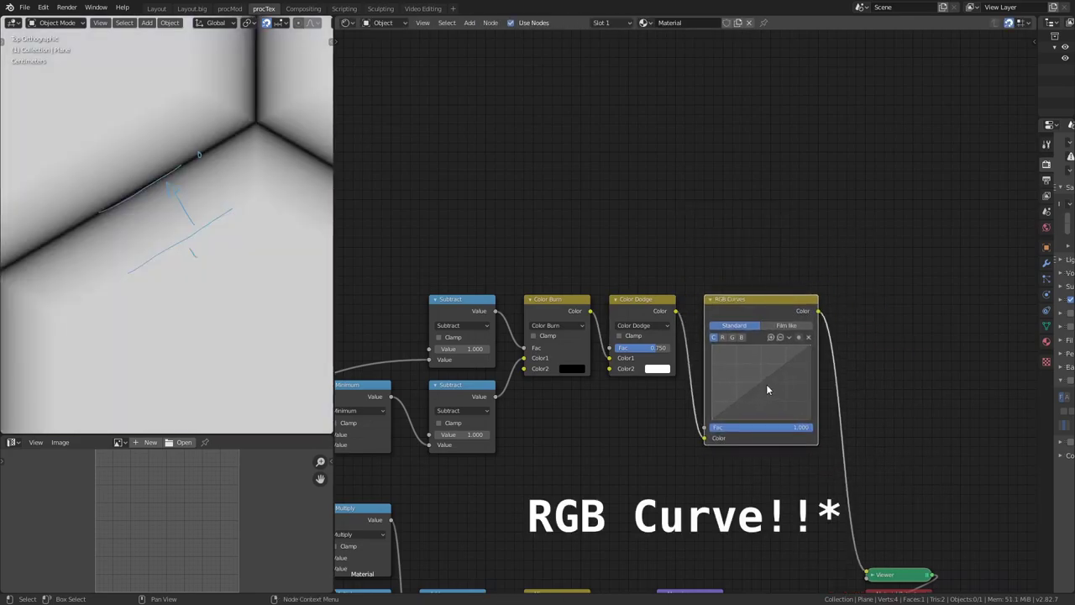
Shape the RGB curve with two points: a steep rise to about X 0.259, Y 0.688, and a flat shelf beyond it.
{"action": "key", "text": "KP_Decimal"}
{"action": "left_click", "coordinate": [622, 285]}
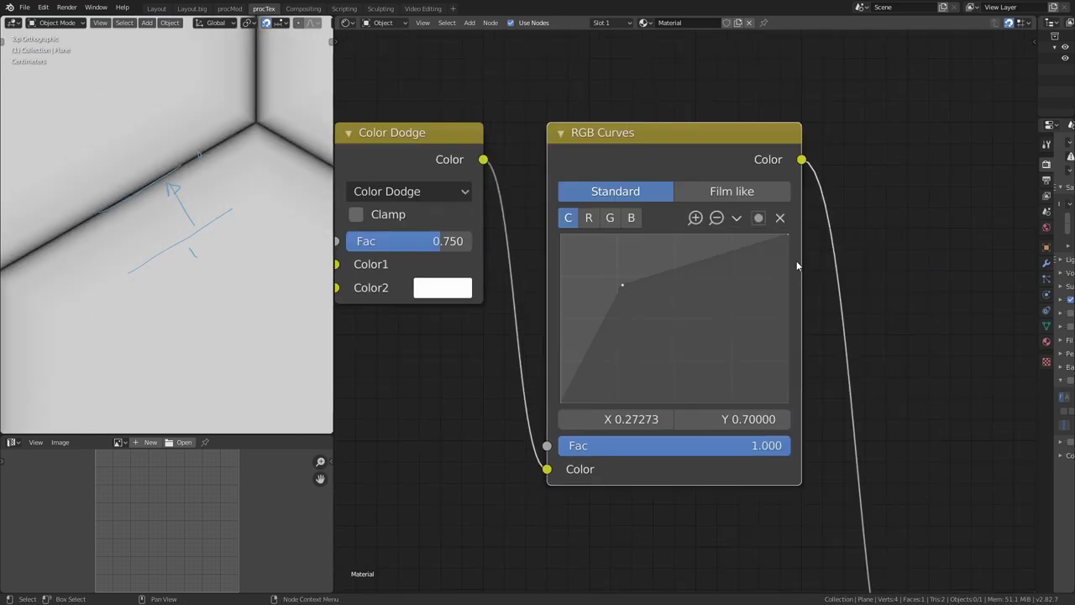
{"action": "left_click_drag", "start_coordinate": [641, 287], "coordinate": [727, 287]}
{"action": "left_click", "coordinate": [702, 286]}
{"action": "left_click", "coordinate": [643, 289]}
{"action": "left_click_drag", "start_coordinate": [643, 292], "coordinate": [641, 290]}
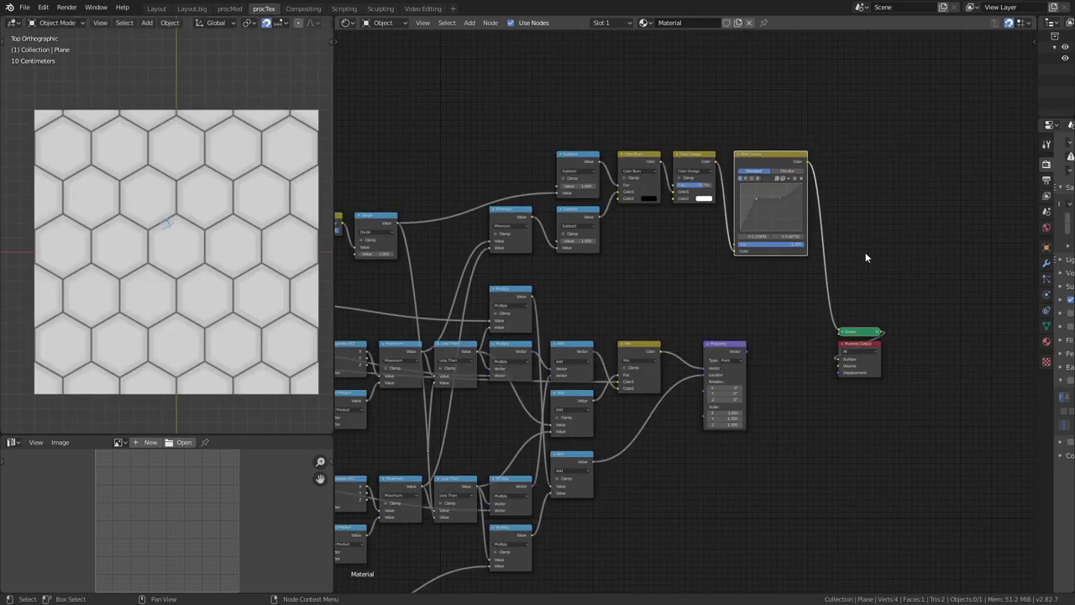
Move the output nodes farther from the network and add a Principled BSDF connected to the Material Output's Surface.
{"action": "scroll", "coordinate": [865, 252], "scroll_direction": "down", "scroll_amount": 1}
{"action": "left_click_drag", "start_coordinate": [699, 282], "coordinate": [859, 403]}
{"action": "left_click_drag", "start_coordinate": [739, 350], "coordinate": [911, 305]}
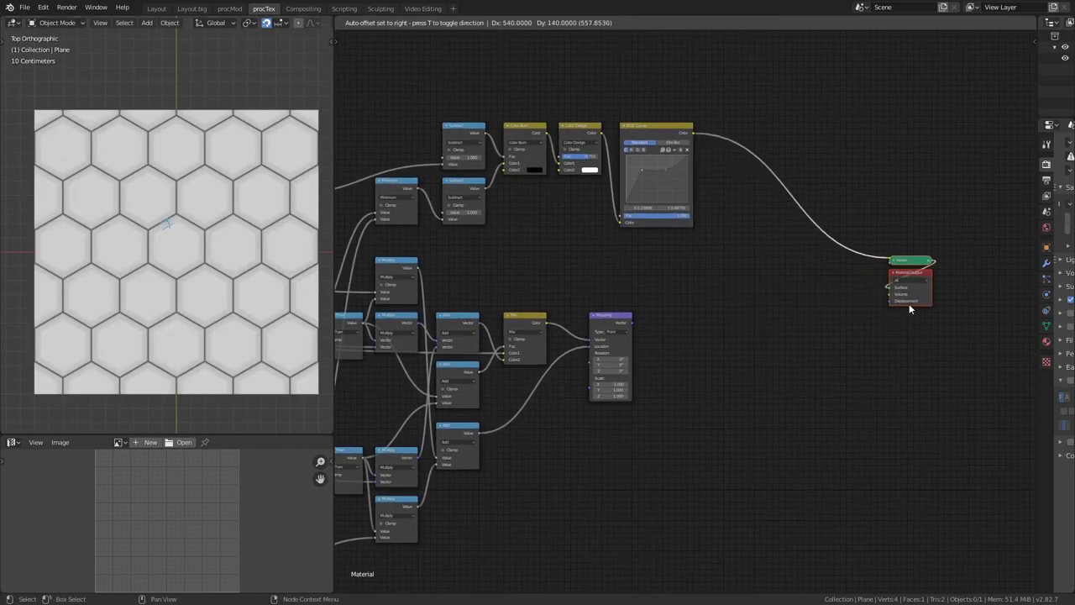
{"action": "key", "text": "shift+a"}
{"action": "mouse_move", "coordinate": [738, 346]}
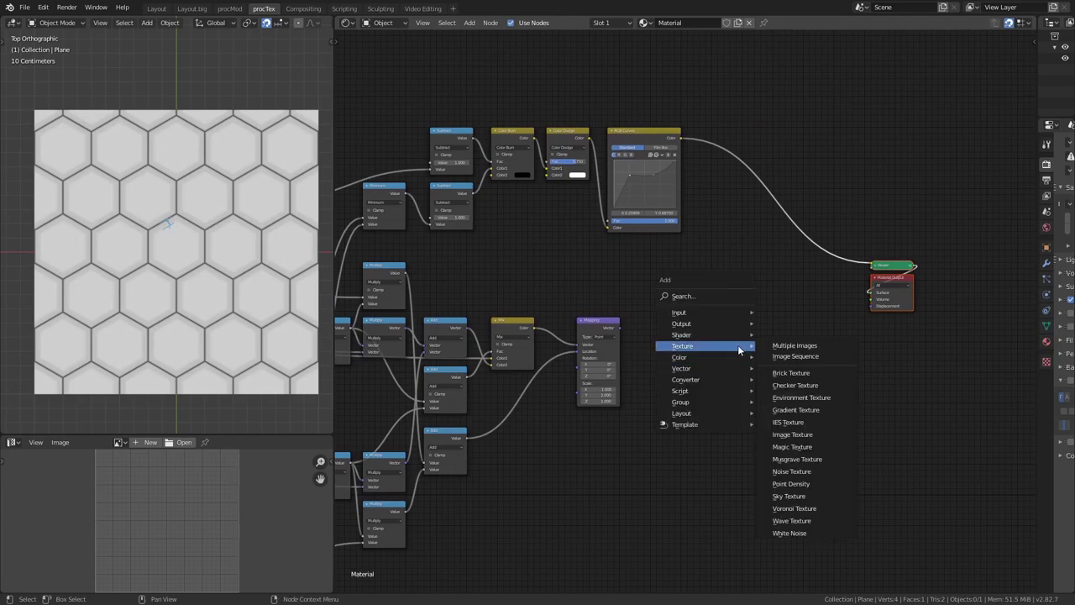
{"action": "left_click", "coordinate": [794, 445]}
{"action": "left_click", "coordinate": [840, 263]}
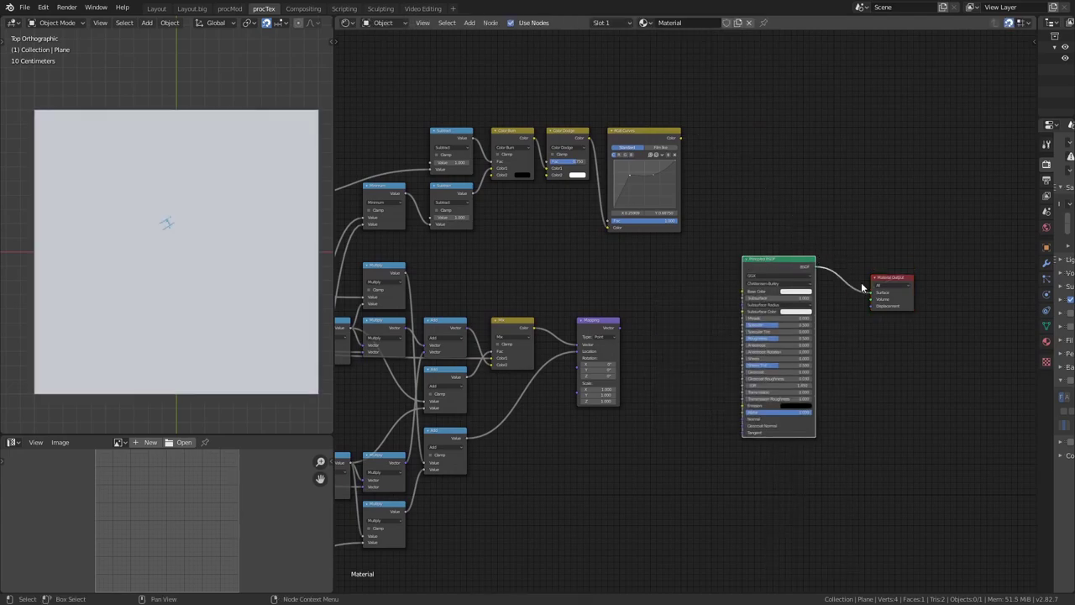
Switch the viewport to Rendered shading, turn off Scene Lights and Scene World, and choose an environment light.
{"action": "middle_click_drag", "start_coordinate": [210, 252], "coordinate": [235, 185]}
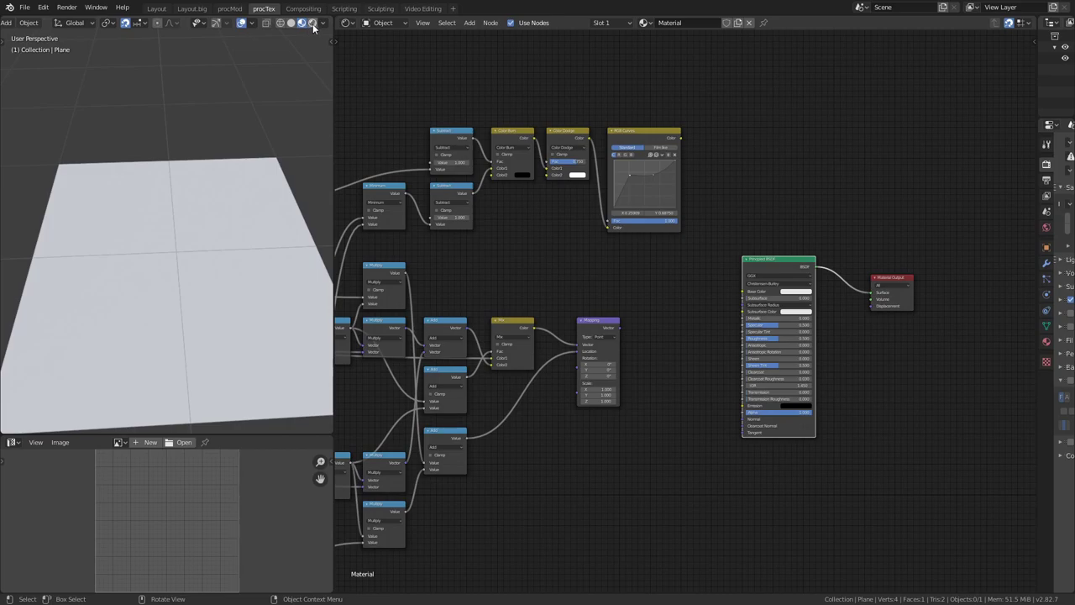
{"action": "scroll", "coordinate": [210, 23], "scroll_direction": "down", "scroll_amount": 3}
{"action": "left_click", "coordinate": [313, 23]}
{"action": "left_click", "coordinate": [325, 24]}
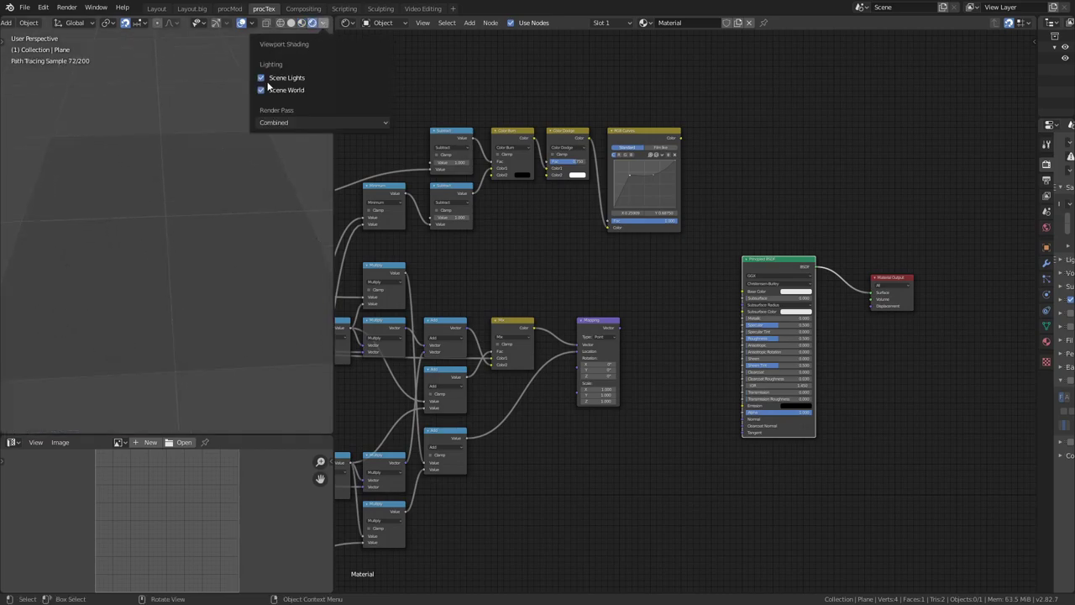
{"action": "left_click_drag", "start_coordinate": [268, 88], "coordinate": [270, 79]}
{"action": "left_click", "coordinate": [313, 116]}
{"action": "left_click", "coordinate": [319, 118]}
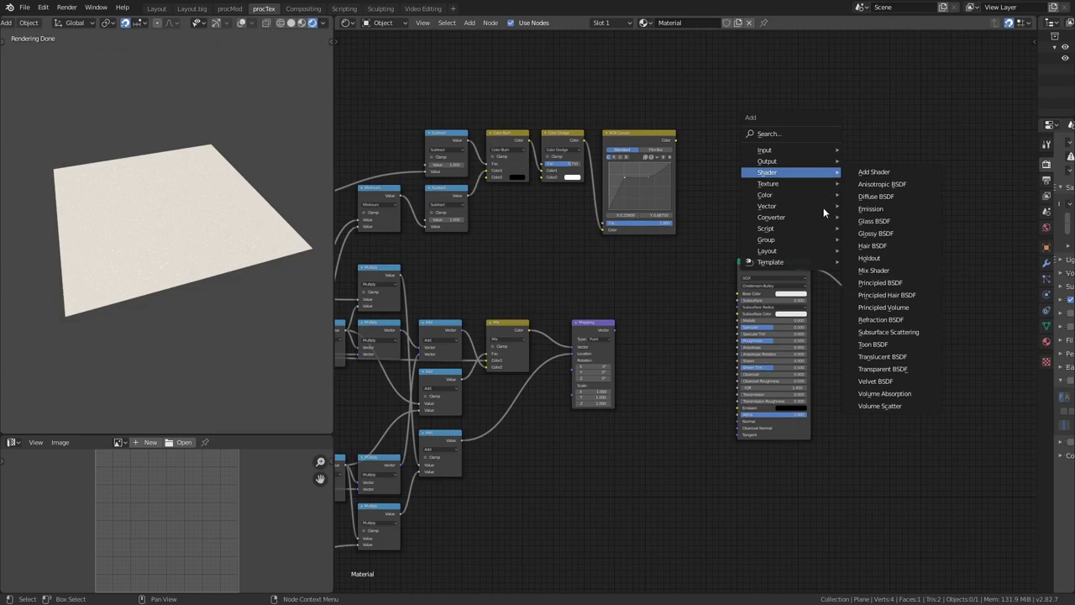
Add a Displacement node, feed its Height from the RGB Curves output, and connect it to the Material Output's Displacement.
{"action": "mouse_move", "coordinate": [806, 206]}
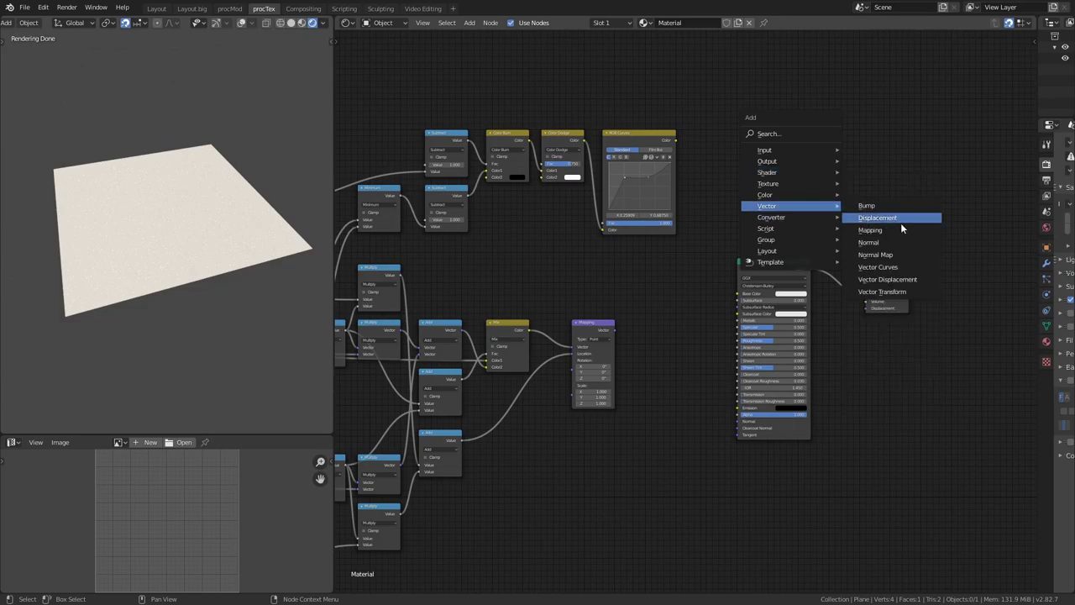
{"action": "left_click", "coordinate": [902, 220]}
{"action": "left_click_drag", "start_coordinate": [681, 145], "coordinate": [819, 165]}
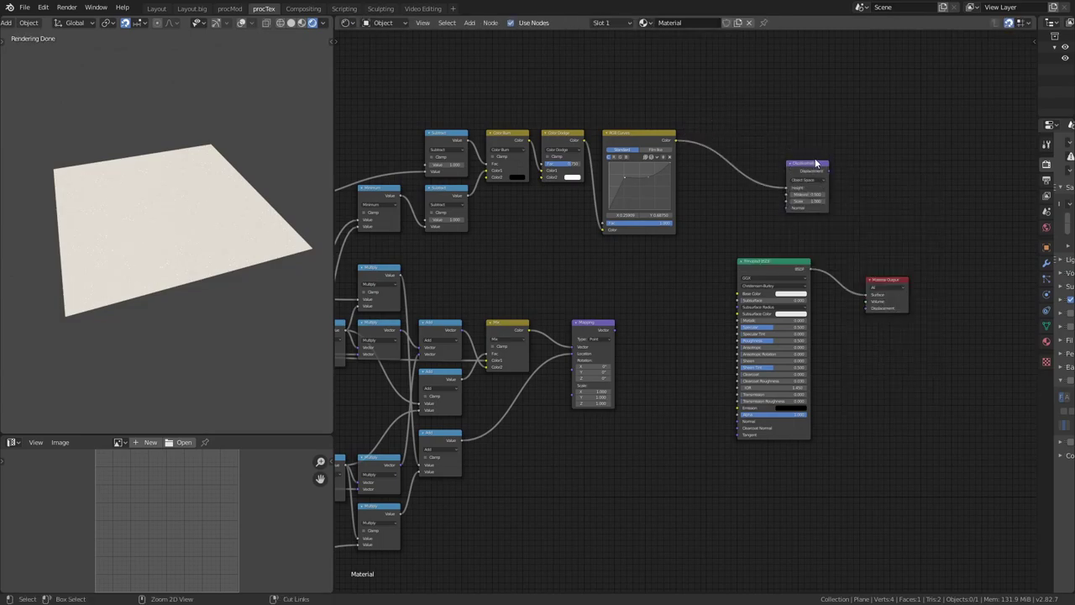
{"action": "scroll", "coordinate": [813, 167], "scroll_direction": "up", "scroll_amount": 4}
{"action": "left_click_drag", "start_coordinate": [753, 192], "coordinate": [705, 262]}
{"action": "mouse_move", "coordinate": [780, 255]}
{"action": "left_mouse_down"}
{"action": "mouse_move", "coordinate": [944, 300]}
{"action": "mouse_move", "coordinate": [896, 447]}
{"action": "left_mouse_up"}
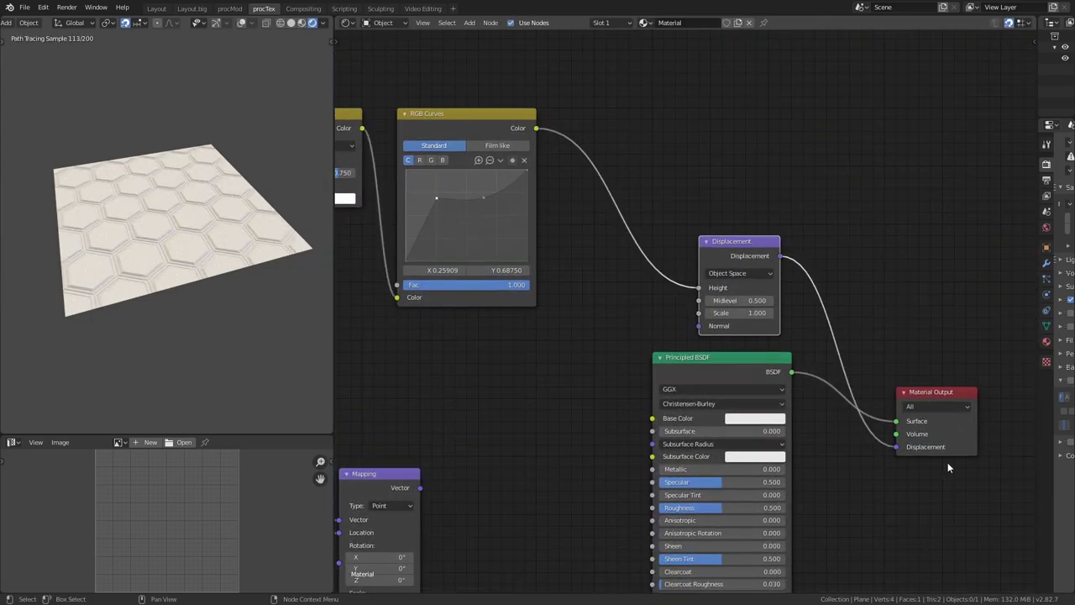
Add a Subdivision Surface modifier to the plane, using simple subdivision.
{"action": "scroll", "coordinate": [231, 384], "scroll_direction": "up", "scroll_amount": 6}
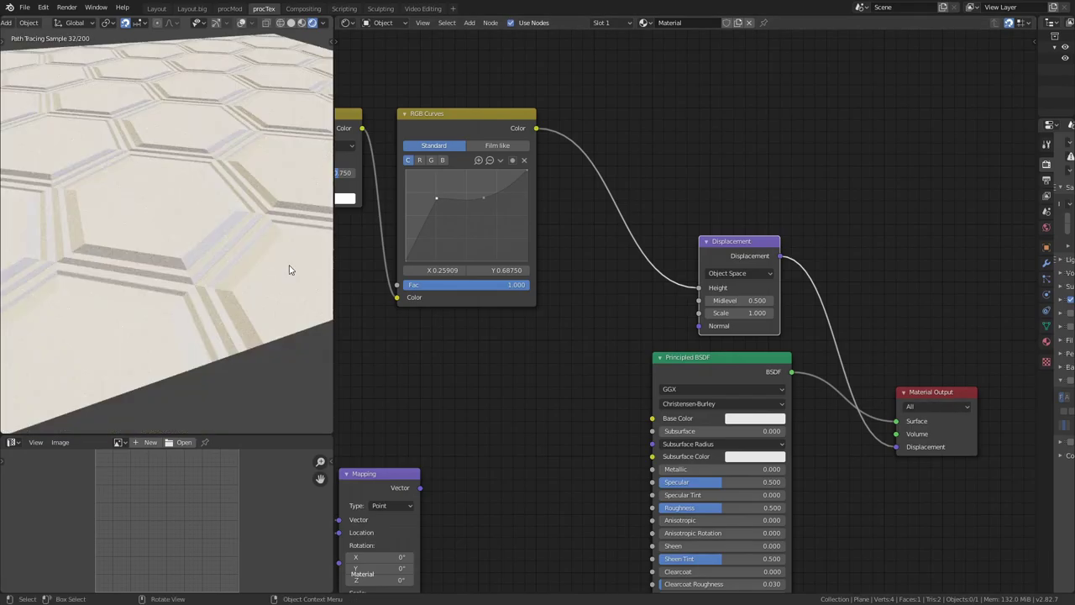
{"action": "middle_click_drag", "start_coordinate": [238, 311], "coordinate": [240, 314]}
{"action": "scroll", "coordinate": [243, 329], "scroll_direction": "up", "scroll_amount": 2}
{"action": "left_click_drag", "start_coordinate": [1039, 252], "coordinate": [781, 252]}
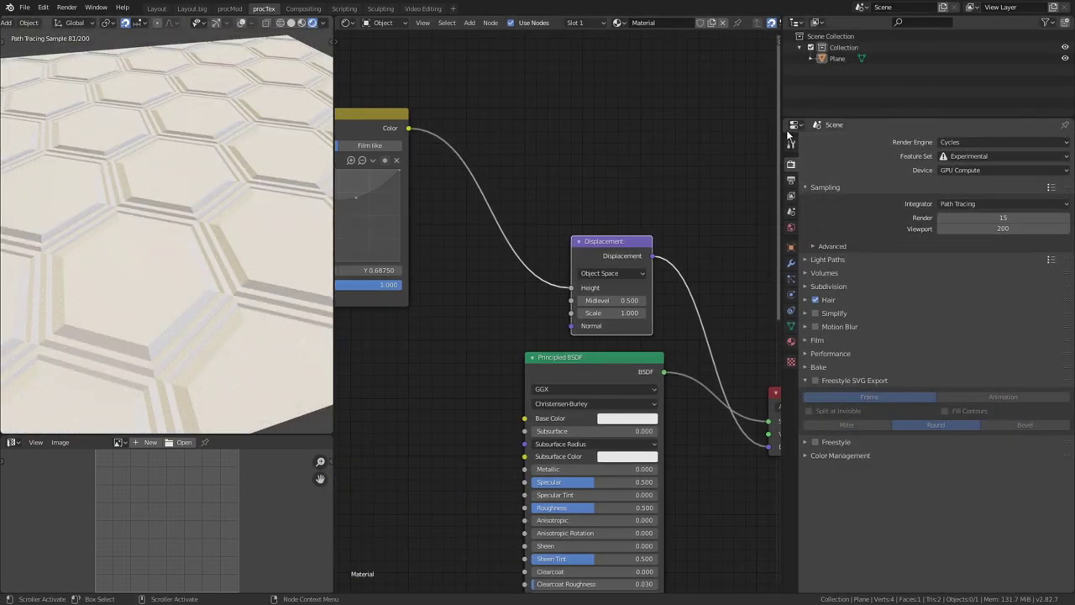
{"action": "left_click", "coordinate": [791, 263]}
{"action": "left_click", "coordinate": [888, 144]}
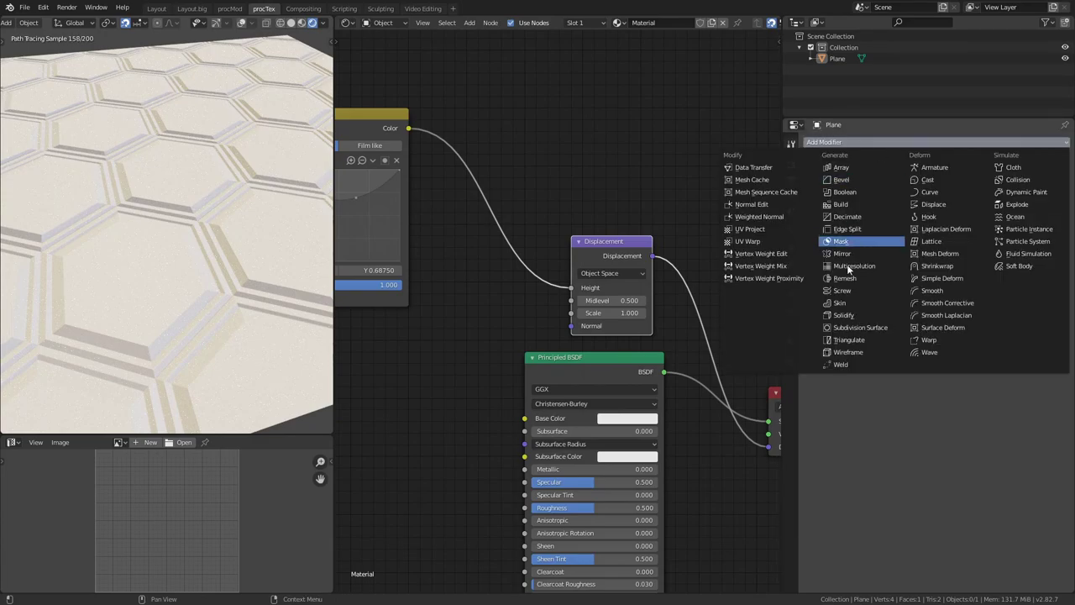
{"action": "left_click", "coordinate": [853, 335]}
{"action": "left_click", "coordinate": [1005, 192]}
{"action": "left_click", "coordinate": [813, 216]}
Set the Cycles feature set to Experimental in the render properties.
{"action": "left_click", "coordinate": [790, 164]}
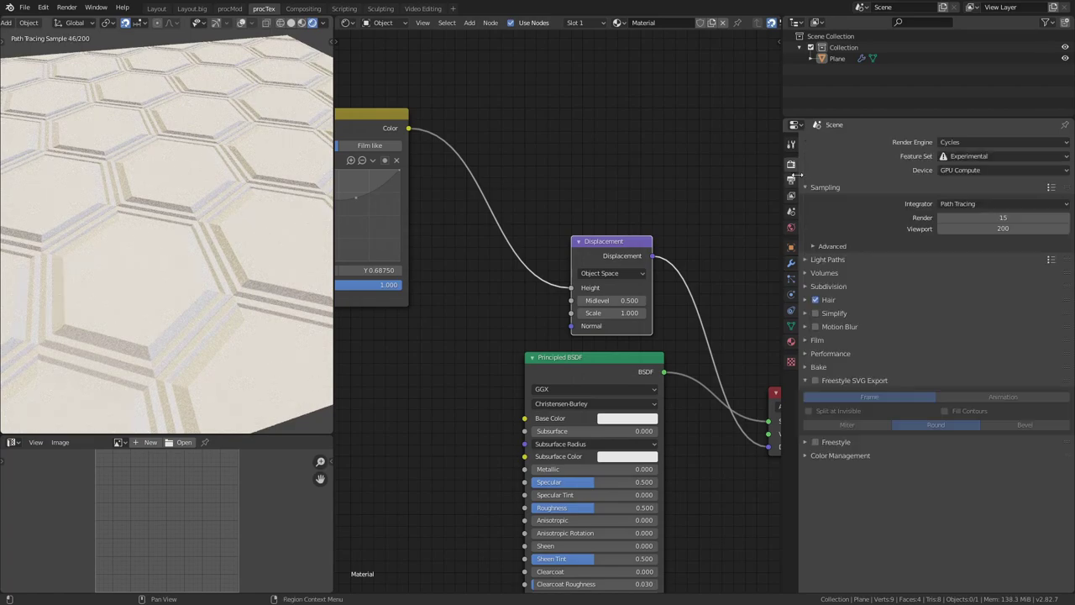
{"action": "left_click", "coordinate": [992, 156]}
{"action": "left_click", "coordinate": [991, 165]}
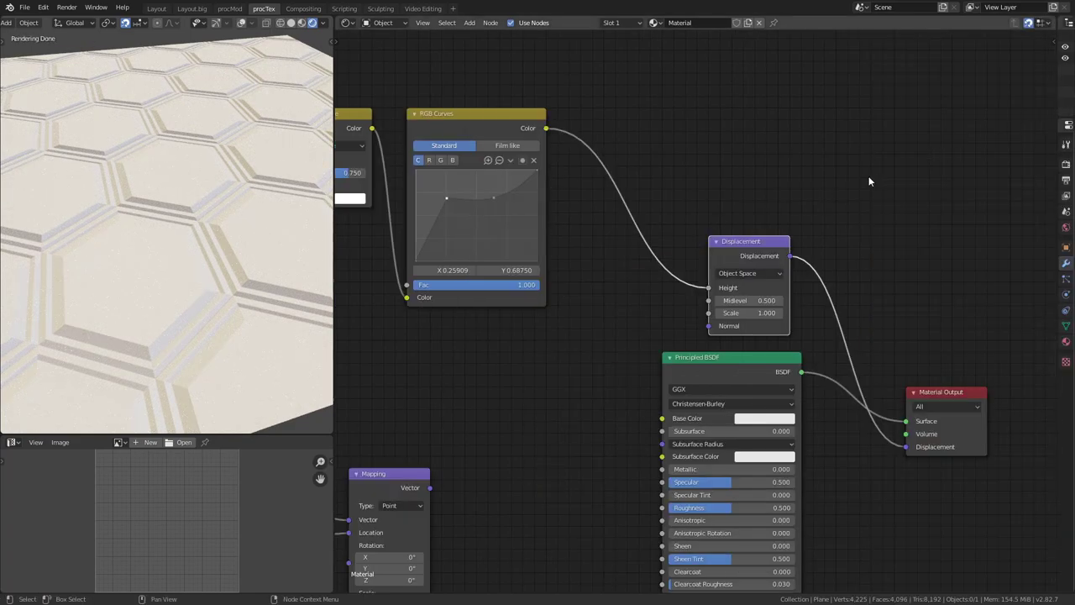
Change the material's displacement method to real mesh displacement.
{"action": "key", "text": "n"}
{"action": "left_click", "coordinate": [1049, 114]}
{"action": "left_click", "coordinate": [1013, 112]}
{"action": "left_click", "coordinate": [1024, 166]}
{"action": "key", "text": "n"}
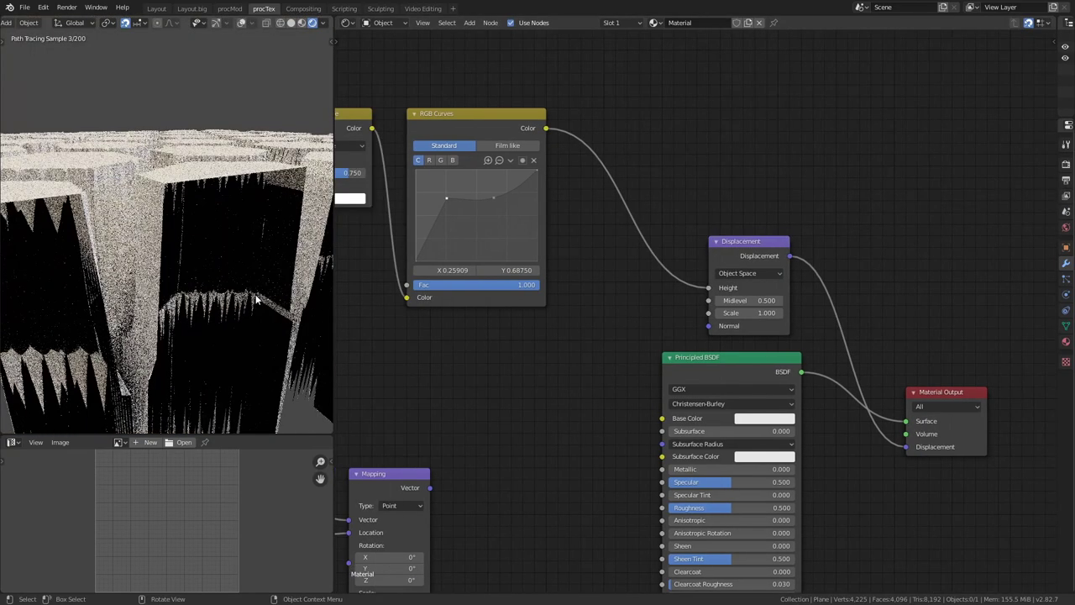
Set the Displacement node's Scale to 0.020.
{"action": "left_click", "coordinate": [756, 313]}
{"action": "type", "text": "1.0"}
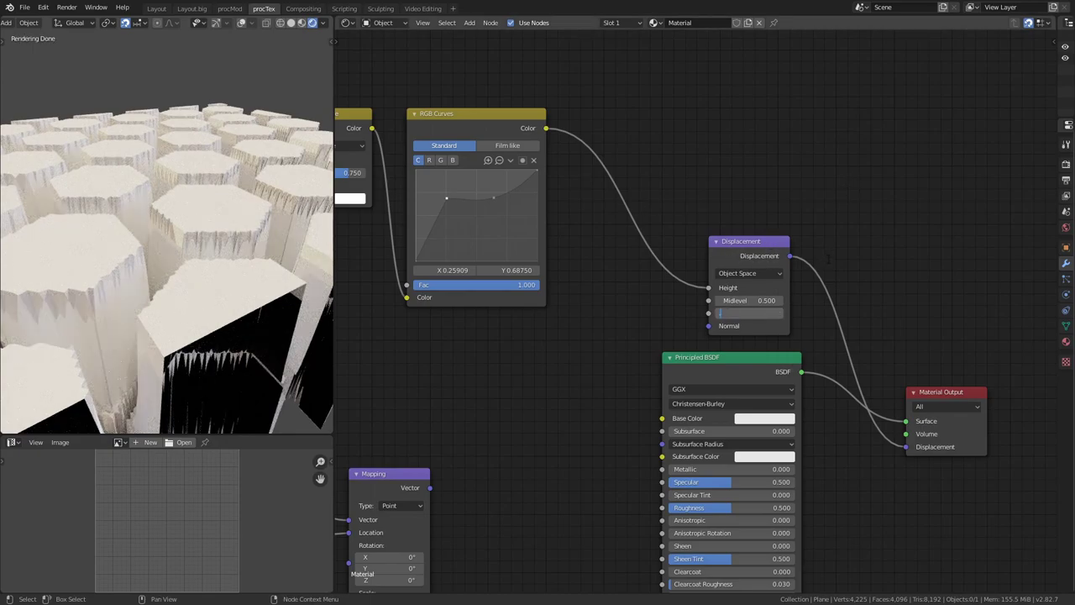
{"action": "key", "text": "Return"}
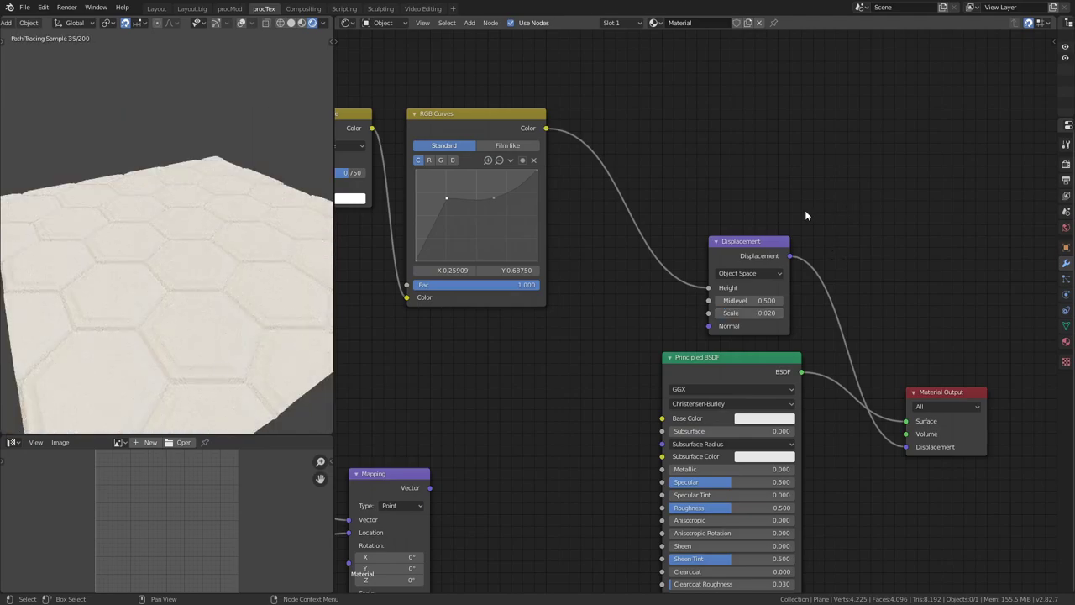
Refine both RGB Curves points to reshape the tile bevel, and set the Color Dodge factor to 0.867.
{"action": "middle_click_drag", "start_coordinate": [328, 319], "coordinate": [223, 353]}
{"action": "scroll", "coordinate": [222, 354], "scroll_direction": "up", "scroll_amount": 4}
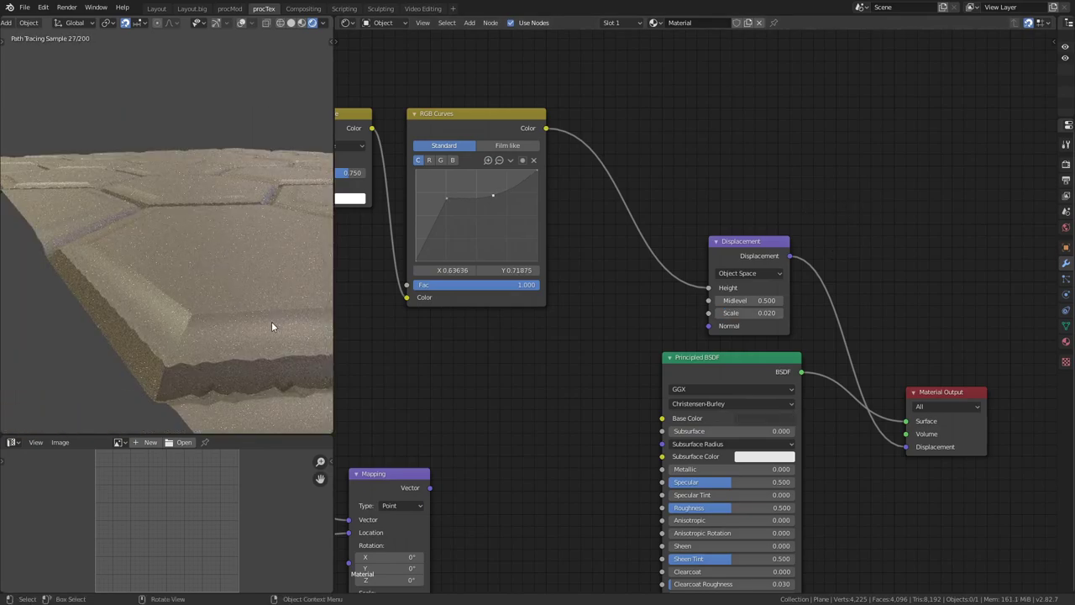
{"action": "scroll", "coordinate": [502, 146], "scroll_direction": "up", "scroll_amount": 3}
{"action": "middle_click_drag", "start_coordinate": [576, 190], "coordinate": [756, 306]}
{"action": "left_click_drag", "start_coordinate": [728, 315], "coordinate": [727, 309]}
{"action": "left_click_drag", "start_coordinate": [453, 272], "coordinate": [469, 280]}
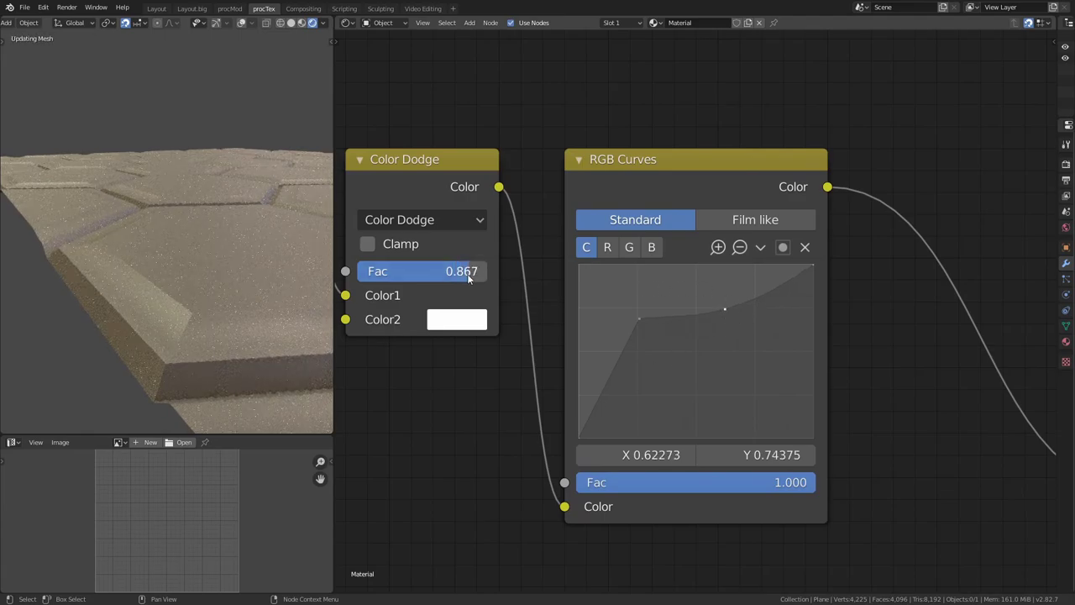
{"action": "left_click_drag", "start_coordinate": [725, 309], "coordinate": [731, 315]}
{"action": "mouse_move", "coordinate": [638, 318]}
{"action": "left_mouse_down"}
{"action": "mouse_move", "coordinate": [619, 319]}
{"action": "mouse_move", "coordinate": [628, 316]}
{"action": "left_mouse_up"}
Save the file as HexLesson2.blend.
{"action": "mouse_move", "coordinate": [269, 369]}
{"action": "middle_mouse_down"}
{"action": "mouse_move", "coordinate": [233, 441]}
{"action": "mouse_move", "coordinate": [254, 357]}
{"action": "middle_mouse_up"}
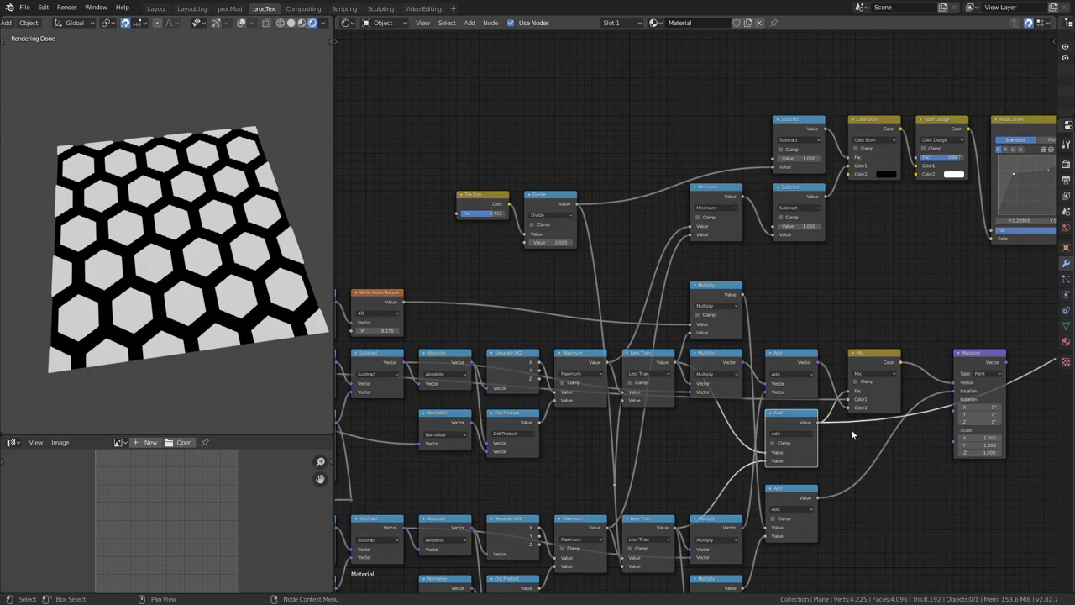
{"action": "middle_click_drag", "start_coordinate": [847, 334], "coordinate": [959, 217], "text": "ctrl"}
{"action": "key", "text": "ctrl+s"}
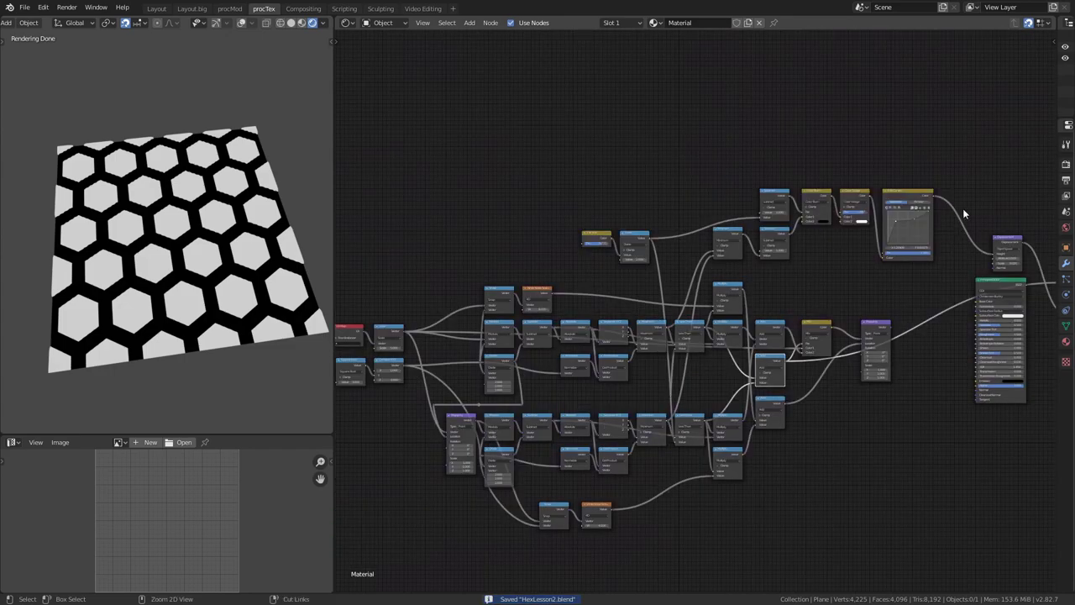
Cut the tile network's links to the displacement and shader nodes, and combine all its nodes into one node group.
{"action": "right_click_drag", "start_coordinate": [968, 248], "coordinate": [966, 252], "text": "ctrl"}
{"action": "mouse_move", "coordinate": [918, 264]}
{"action": "middle_mouse_down", "text": "ctrl"}
{"action": "mouse_move", "coordinate": [865, 308]}
{"action": "mouse_move", "coordinate": [928, 461]}
{"action": "middle_mouse_up", "text": "ctrl"}
{"action": "left_click_drag", "start_coordinate": [504, 160], "coordinate": [962, 497]}
{"action": "key", "text": "ctrl+g"}
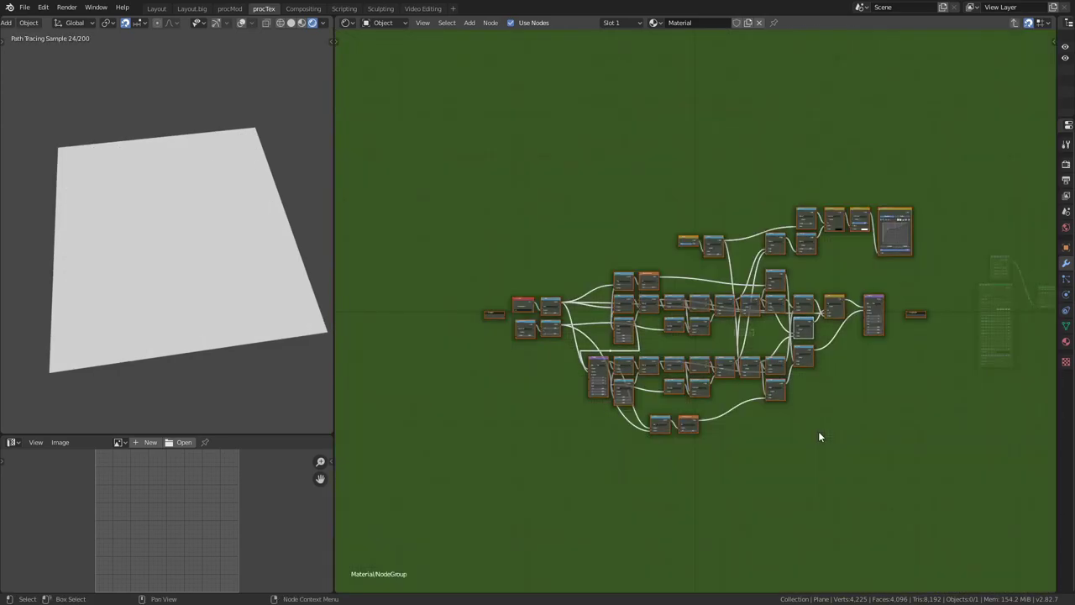
Move the Group Output beside the RGB Curves node and expose the Mix node's Color result as a vector-type output named Vector.
{"action": "scroll", "coordinate": [756, 378], "scroll_direction": "up", "scroll_amount": 4}
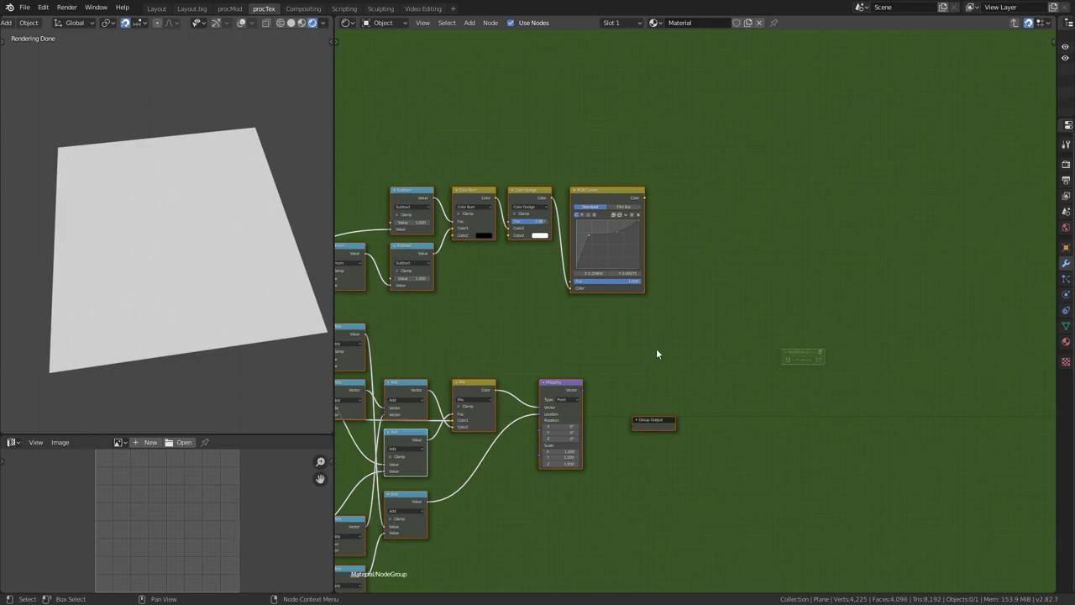
{"action": "left_click_drag", "start_coordinate": [656, 423], "coordinate": [774, 211]}
{"action": "scroll", "coordinate": [773, 212], "scroll_direction": "up", "scroll_amount": 2}
{"action": "left_click_drag", "start_coordinate": [458, 452], "coordinate": [845, 188]}
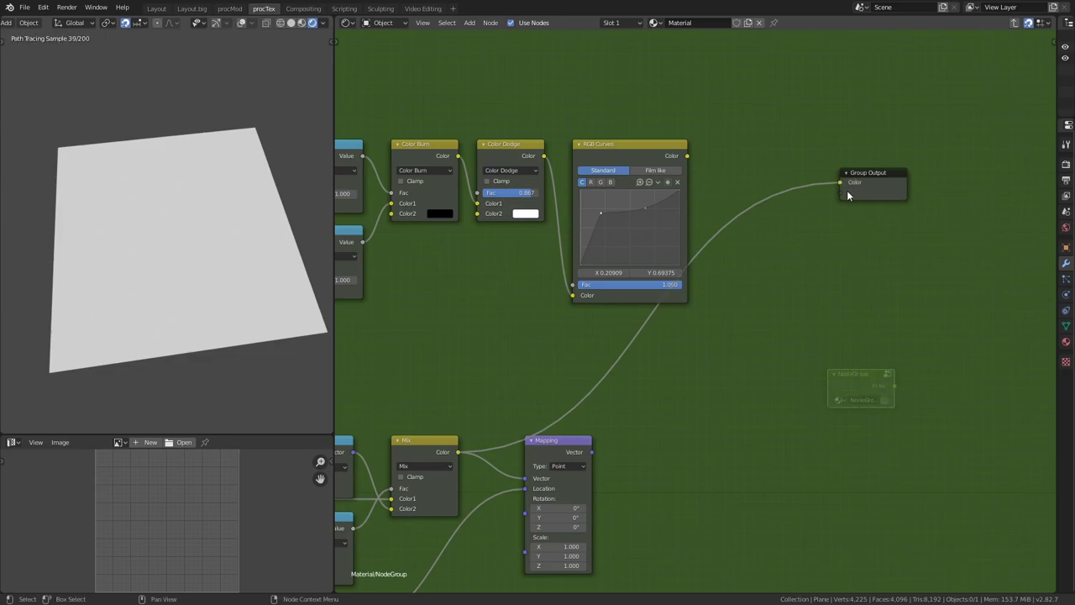
{"action": "key", "text": "n"}
{"action": "middle_click_drag", "start_coordinate": [833, 233], "coordinate": [801, 237]}
{"action": "left_click_drag", "start_coordinate": [808, 187], "coordinate": [895, 137]}
{"action": "left_click_drag", "start_coordinate": [427, 457], "coordinate": [808, 186]}
{"action": "left_click", "coordinate": [997, 67]}
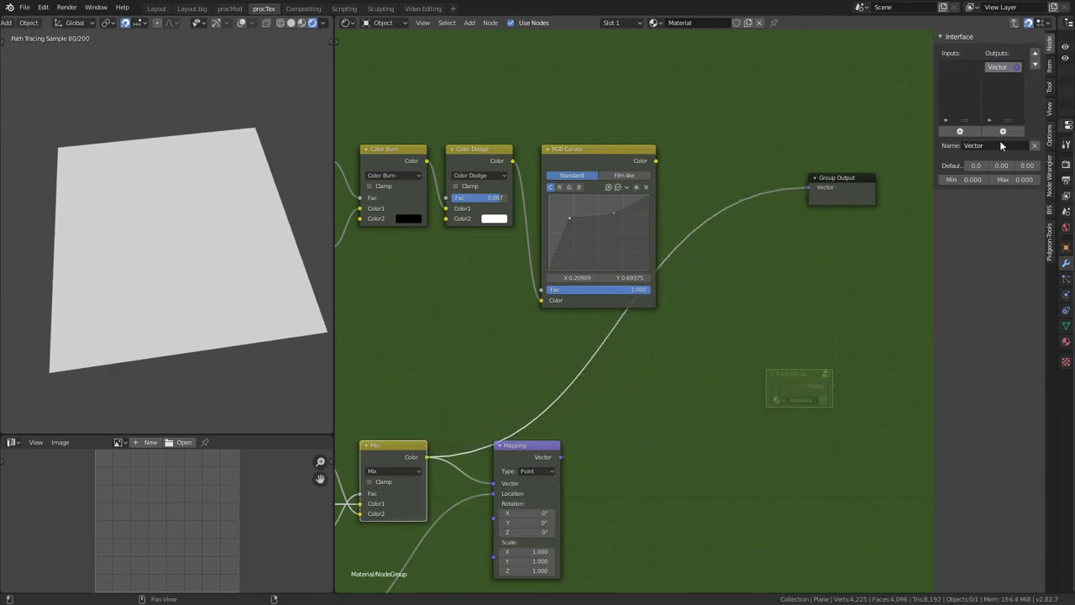
Add two group outputs: Randomised from the Mapping node and Material Mask from the Add node that feeds the Mix factor.
{"action": "key", "text": "g"}
{"action": "left_click", "coordinate": [611, 438]}
{"action": "left_click_drag", "start_coordinate": [594, 450], "coordinate": [826, 176]}
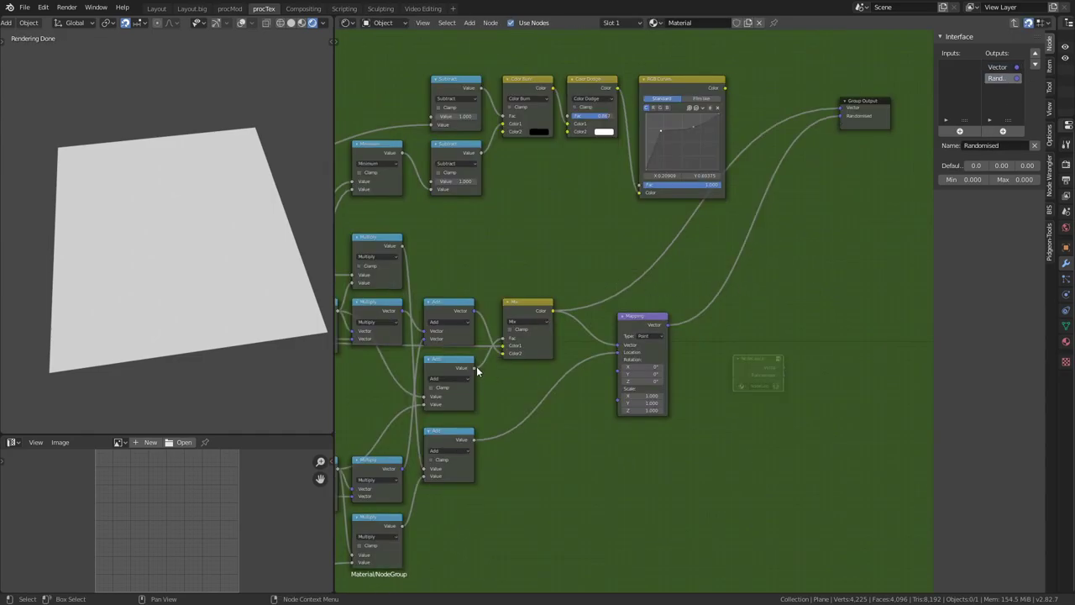
{"action": "left_click_drag", "start_coordinate": [476, 368], "coordinate": [844, 123]}
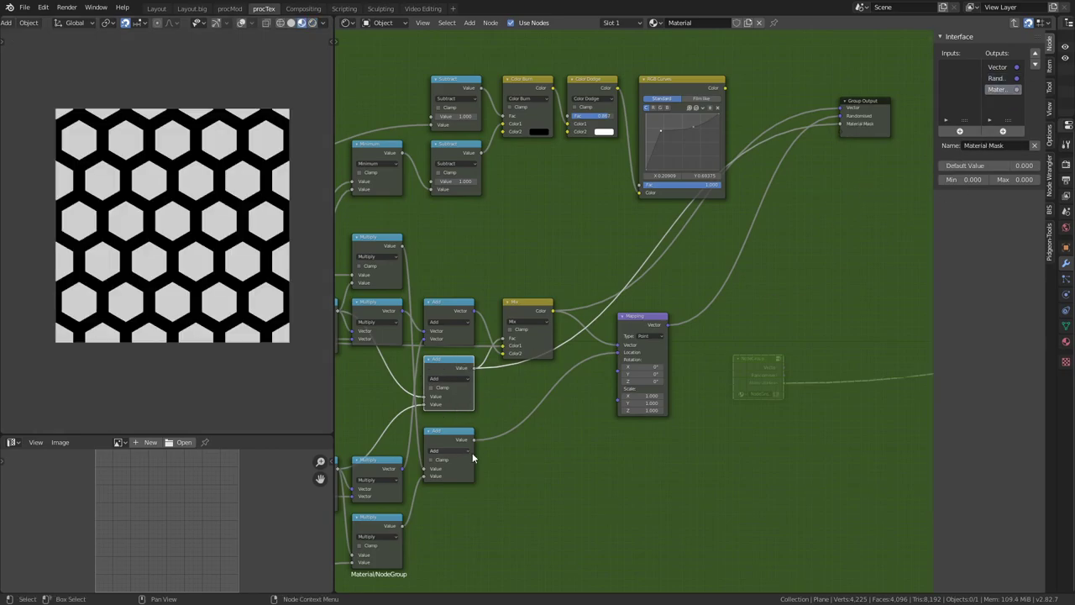
Connect the lowest Add node's value to a new group output and name it Random Value.
{"action": "left_click_drag", "start_coordinate": [474, 439], "coordinate": [843, 131]}
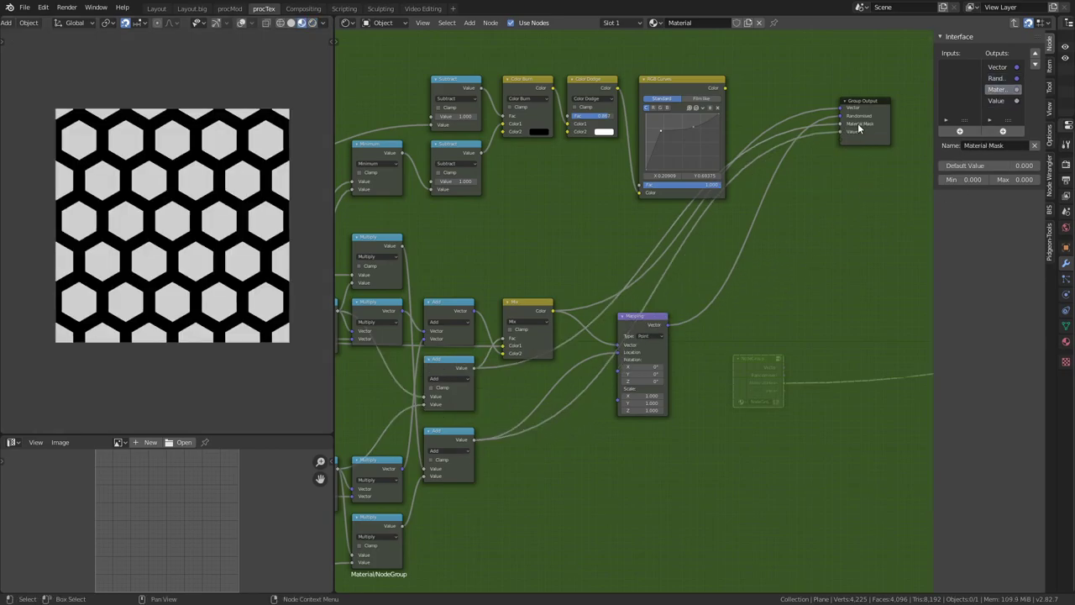
{"action": "left_click", "coordinate": [996, 145]}
{"action": "type", "text": "Random Value"}
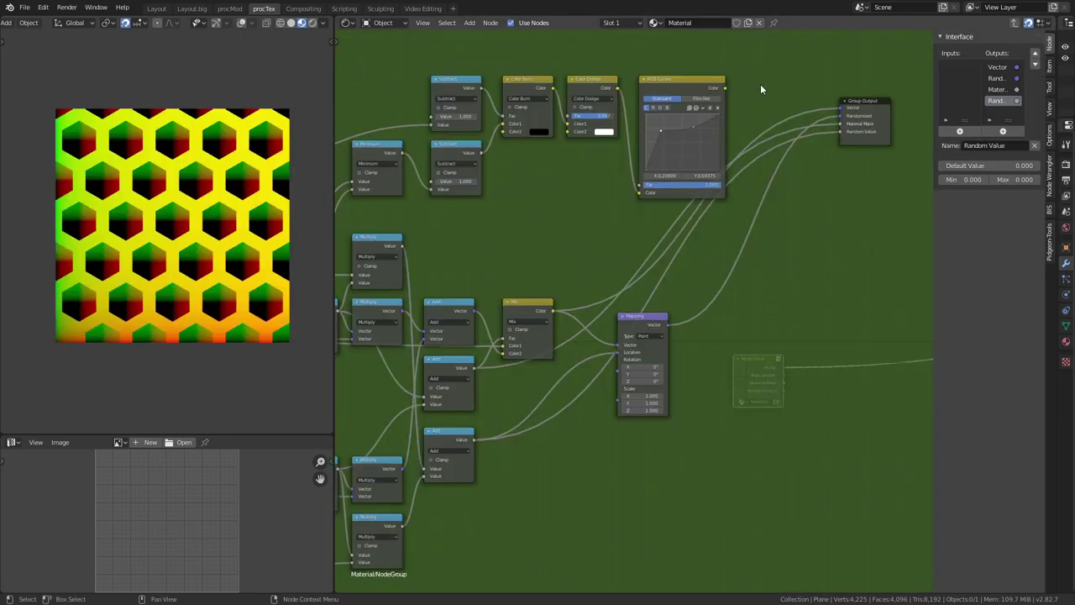
Feed the RGB Curves result into a new value-type group output named Height.
{"action": "middle_click_drag", "start_coordinate": [760, 89], "coordinate": [739, 130]}
{"action": "left_click_drag", "start_coordinate": [707, 139], "coordinate": [744, 131]}
{"action": "middle_click_drag", "start_coordinate": [696, 126], "coordinate": [727, 188]}
{"action": "left_click_drag", "start_coordinate": [485, 210], "coordinate": [882, 253]}
{"action": "left_click_drag", "start_coordinate": [743, 211], "coordinate": [864, 264]}
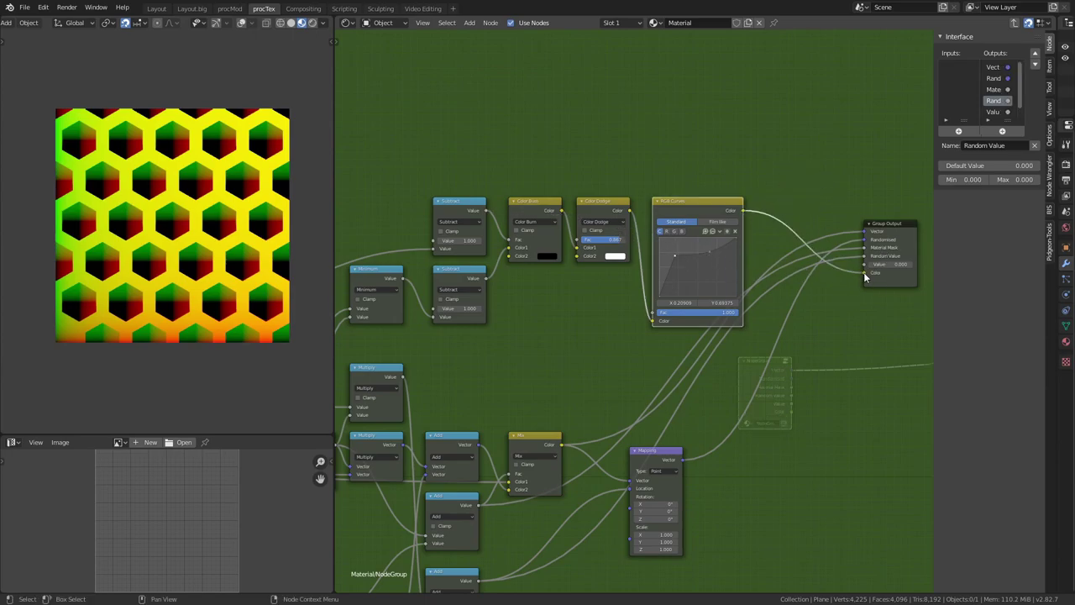
{"action": "left_click", "coordinate": [992, 179]}
{"action": "key", "text": "Return"}
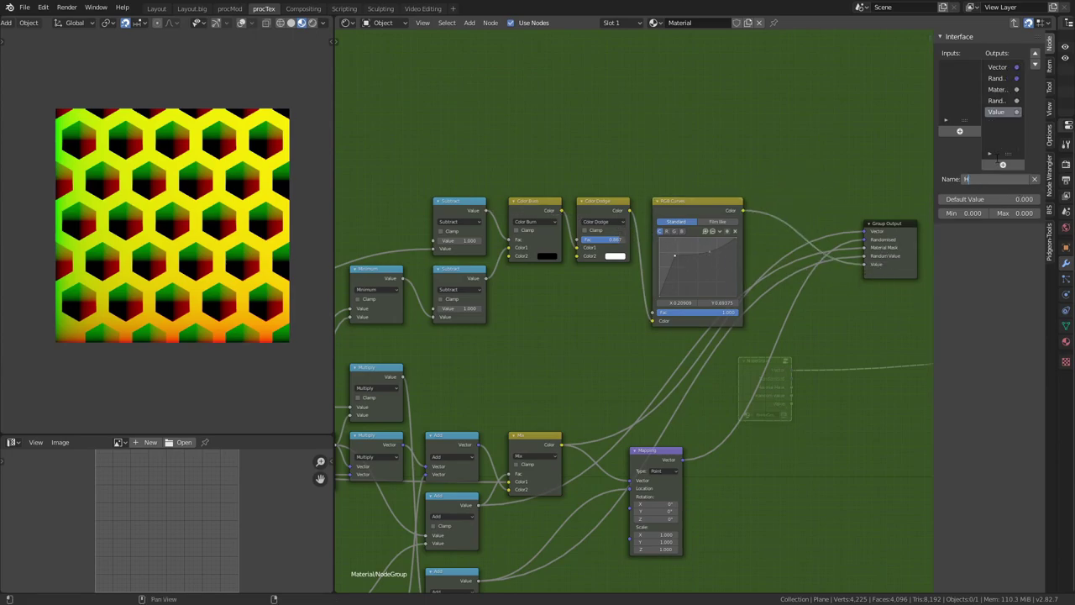
Leave the node group and save the file, previewing the group's Vector output on the plane.
{"action": "key", "text": "Tab"}
{"action": "key", "text": "ctrl+s"}
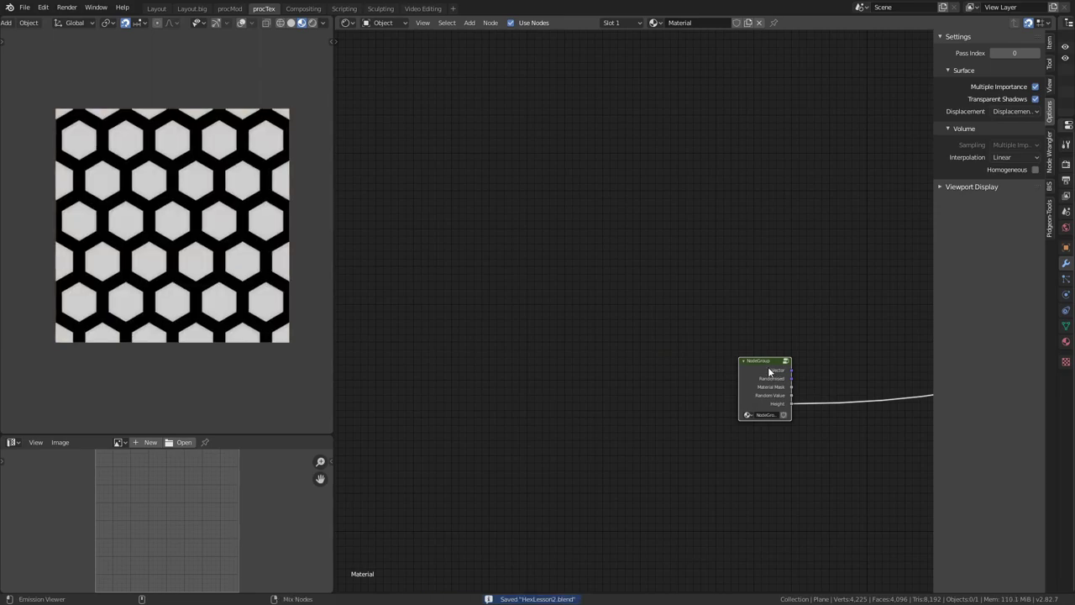
{"action": "left_click", "coordinate": [768, 366], "text": "ctrl+shift"}
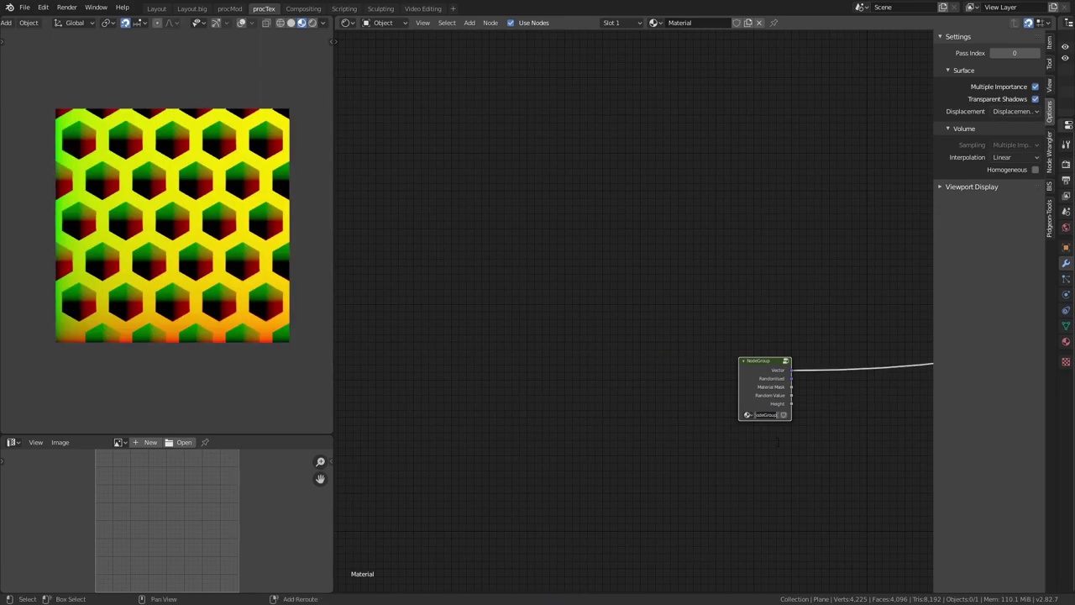